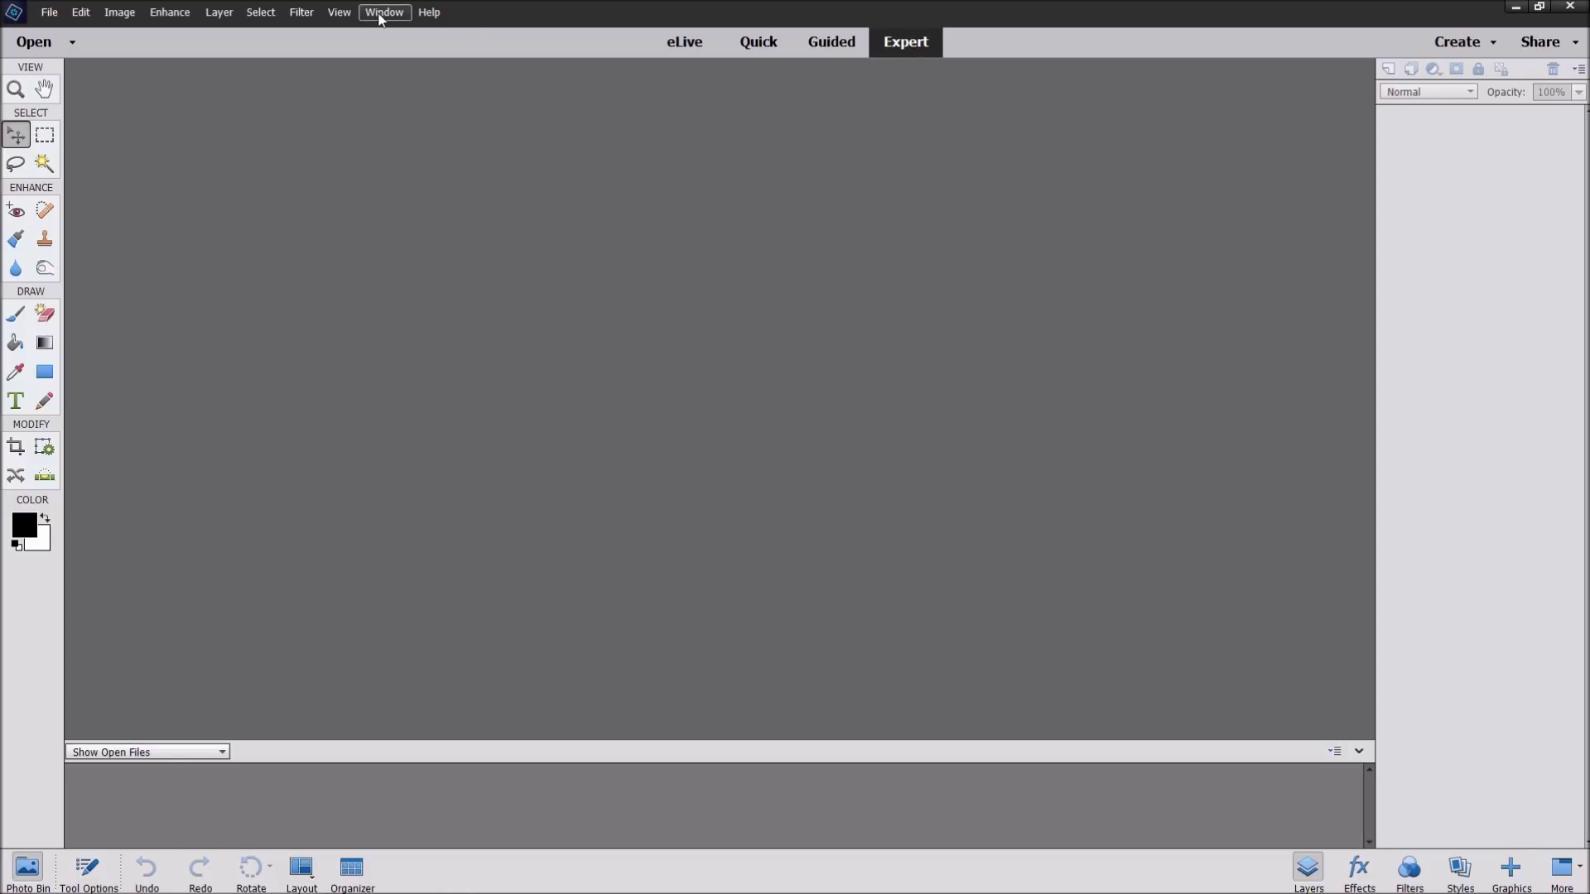
Create a blank U.S. Paper Letter document, 8.5 × 11 inches at 300 ppi, white background
{"action": "left_click", "coordinate": [379, 16]}
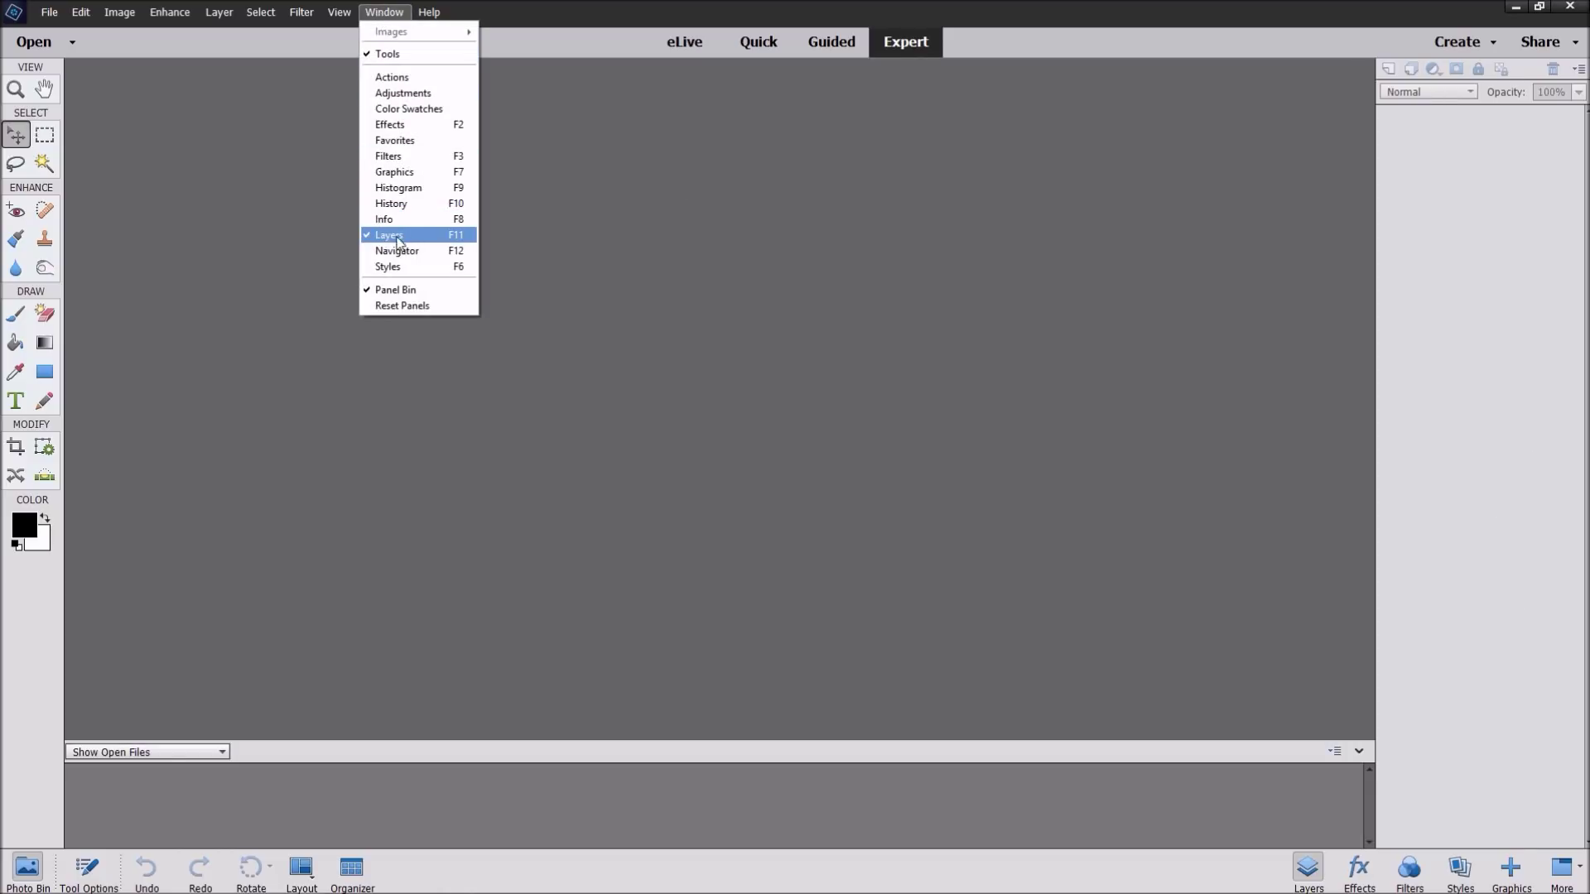
{"action": "left_click", "coordinate": [635, 257]}
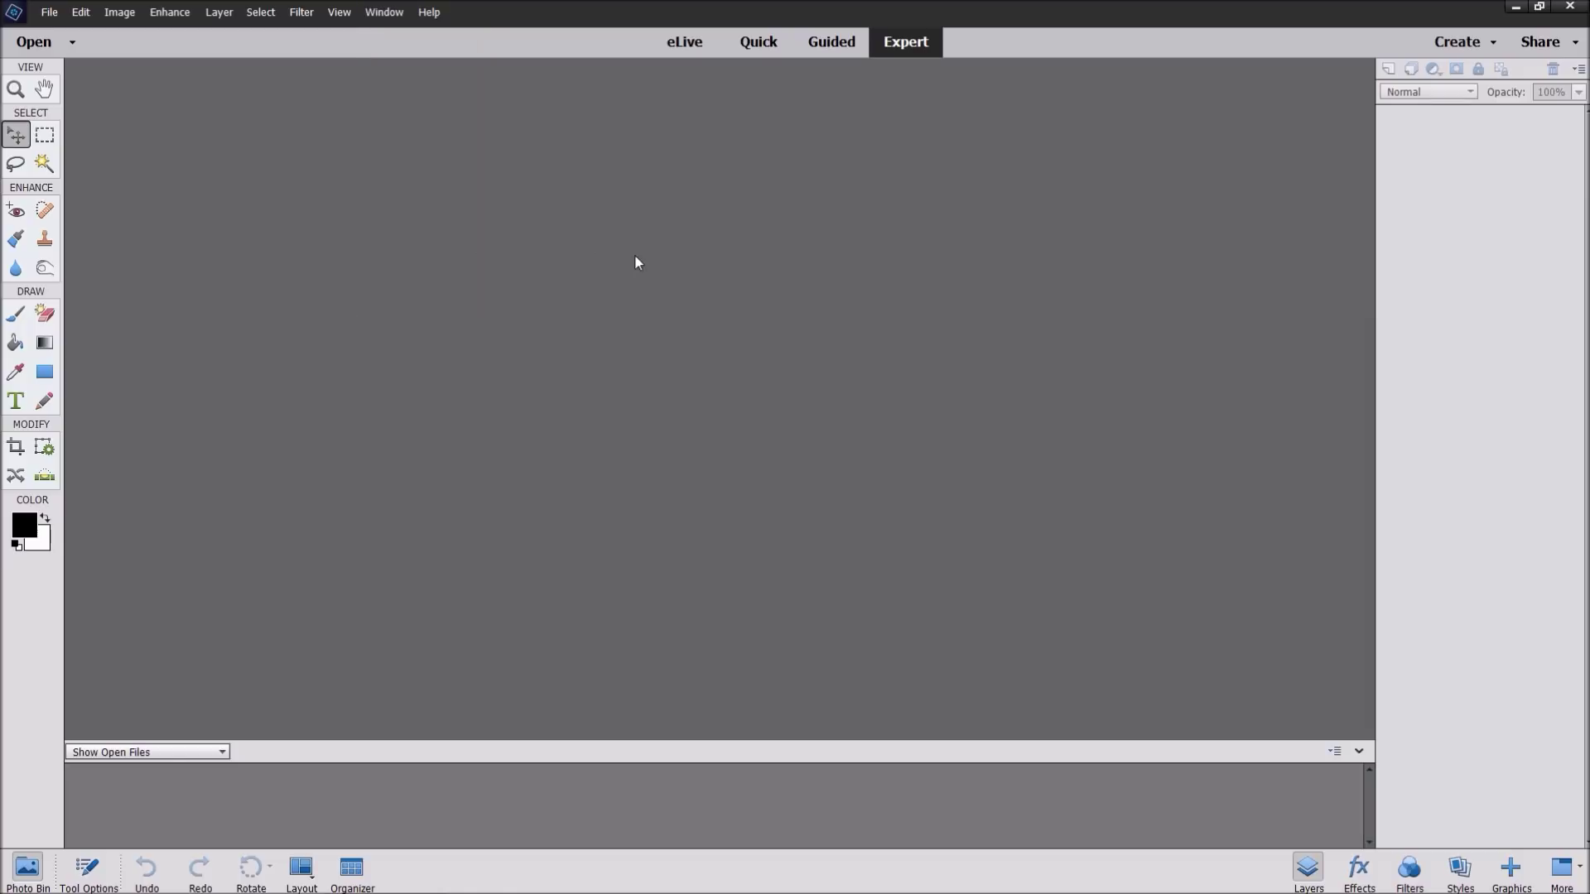
{"action": "left_click", "coordinate": [50, 15]}
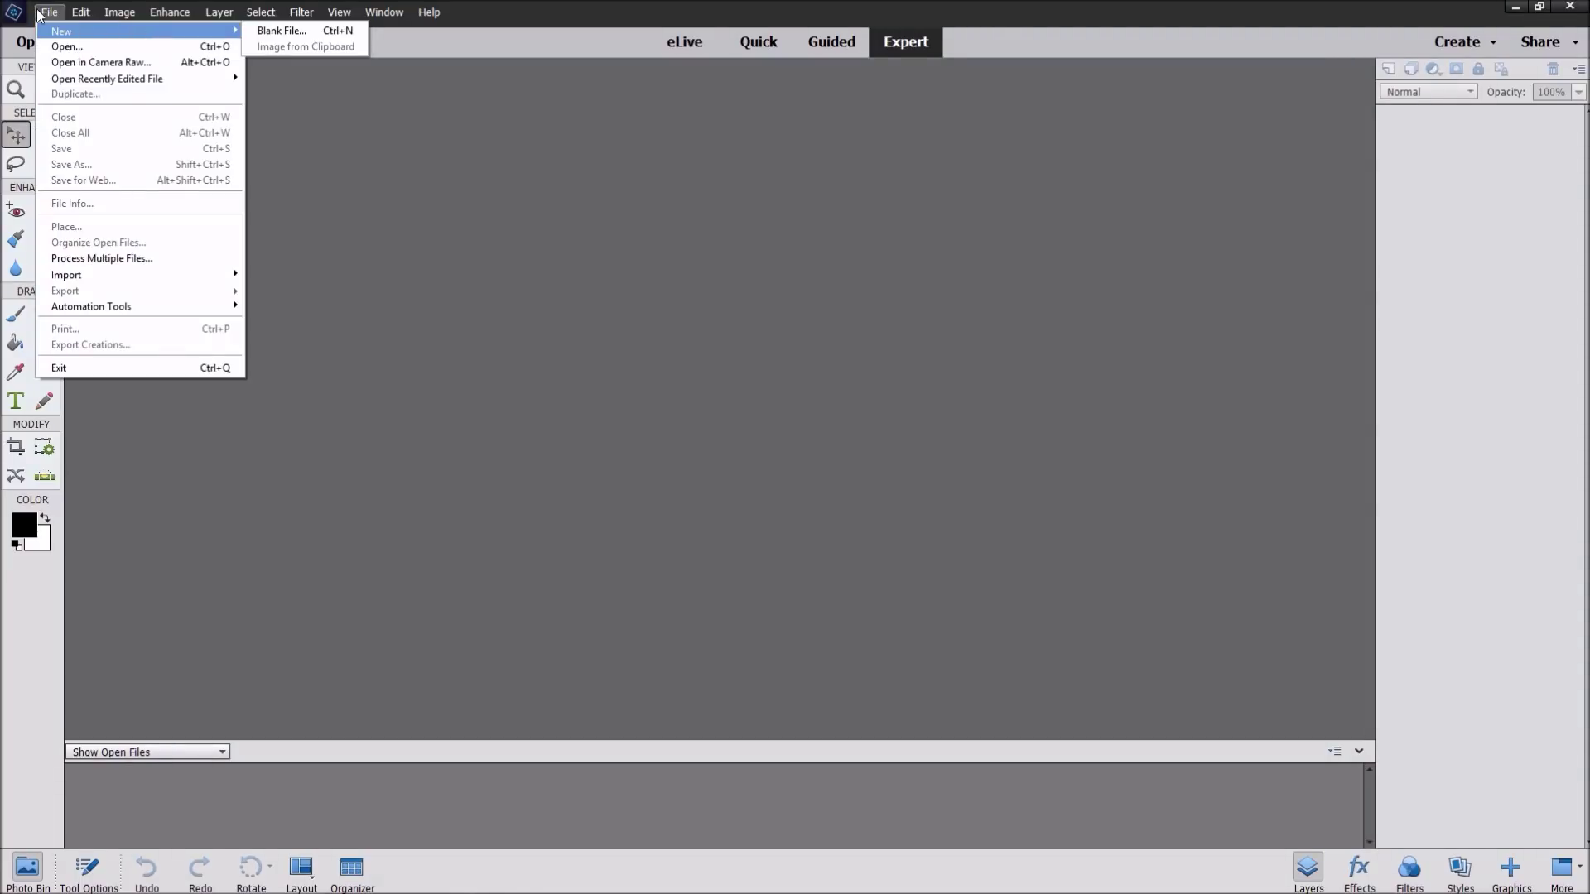
{"action": "left_click", "coordinate": [277, 30]}
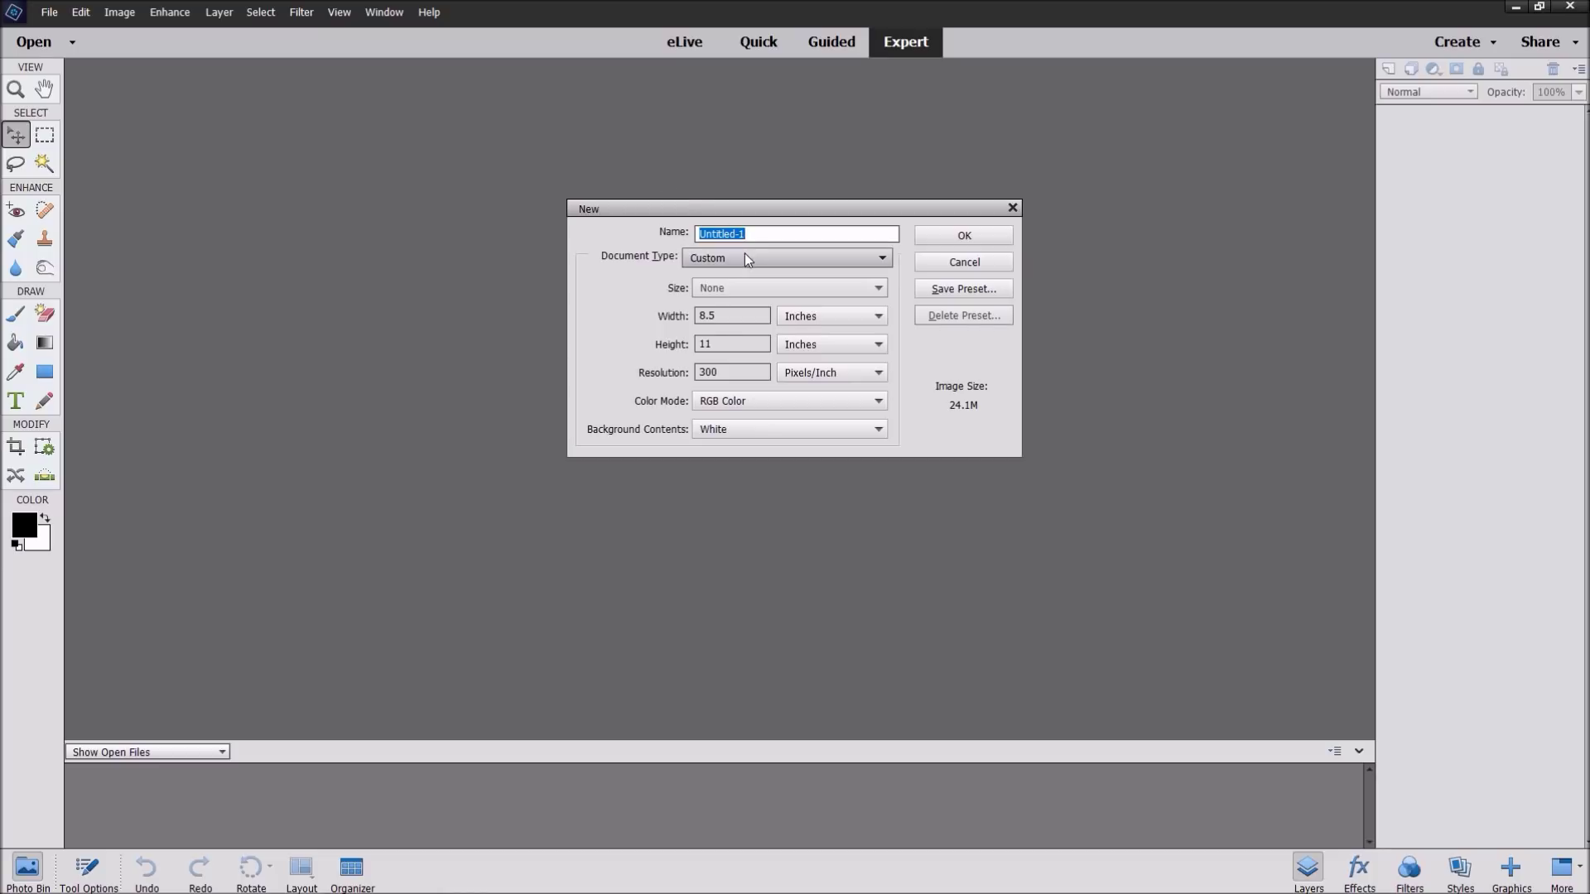
{"action": "left_click", "coordinate": [884, 259]}
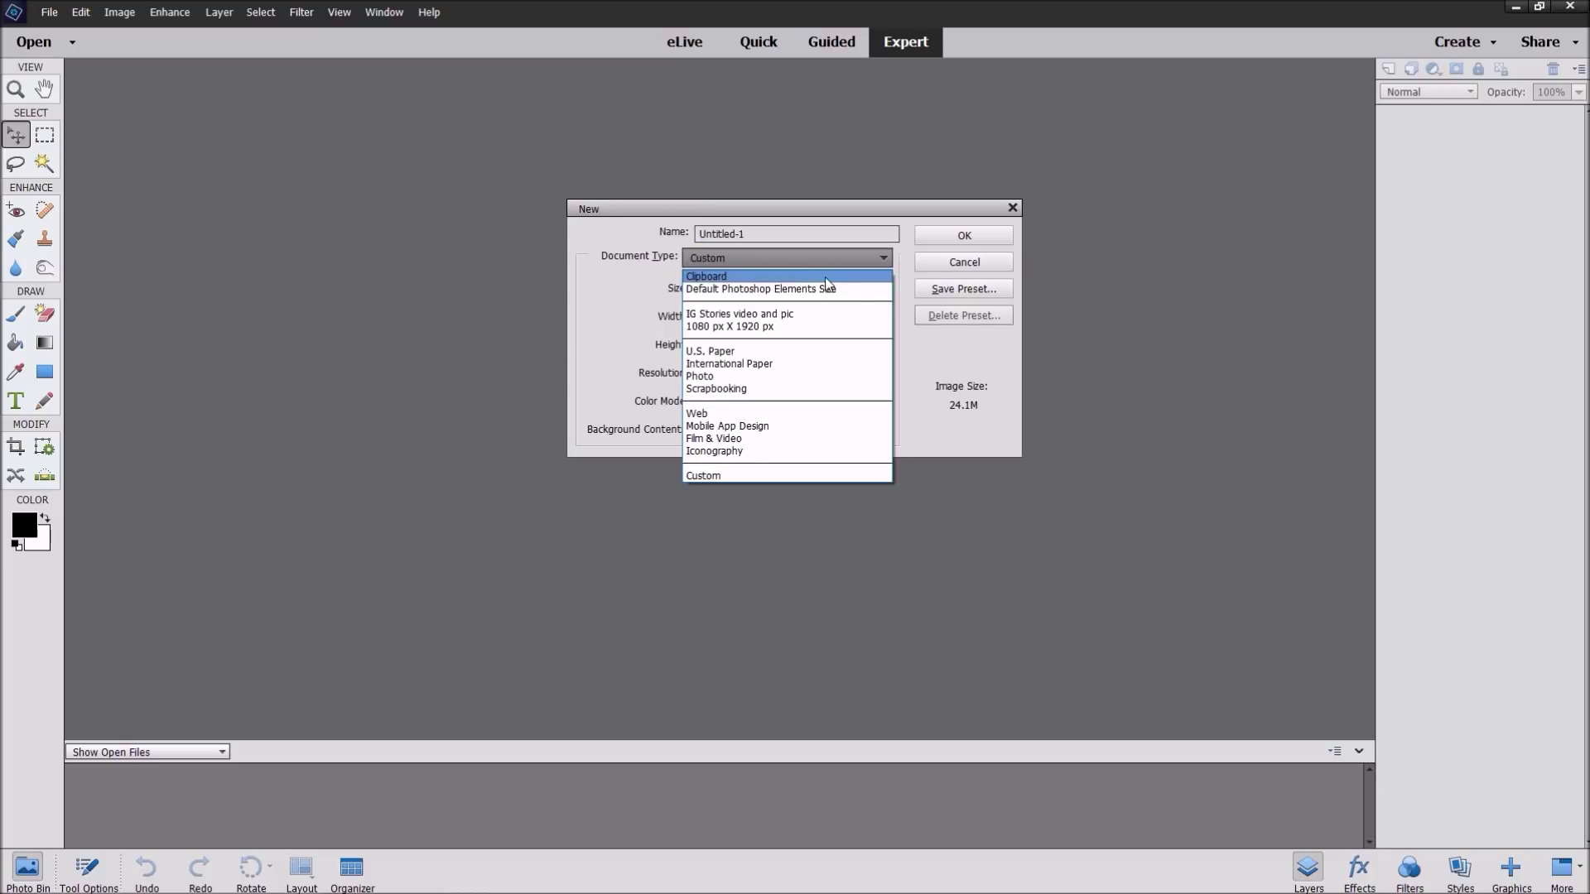
{"action": "left_click", "coordinate": [714, 352]}
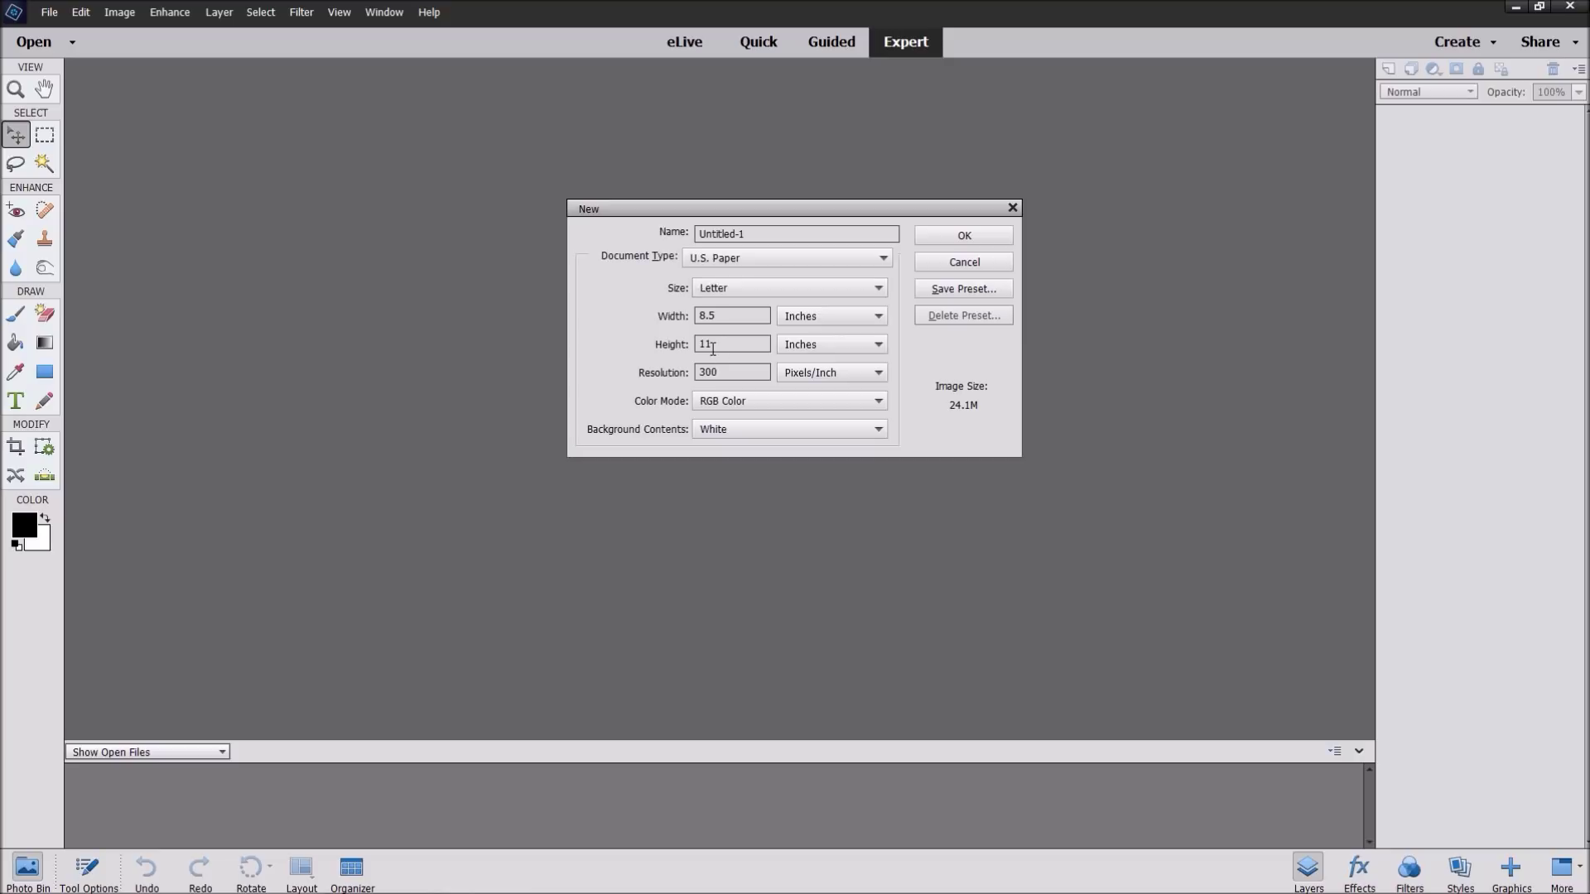
{"action": "left_click", "coordinate": [793, 288]}
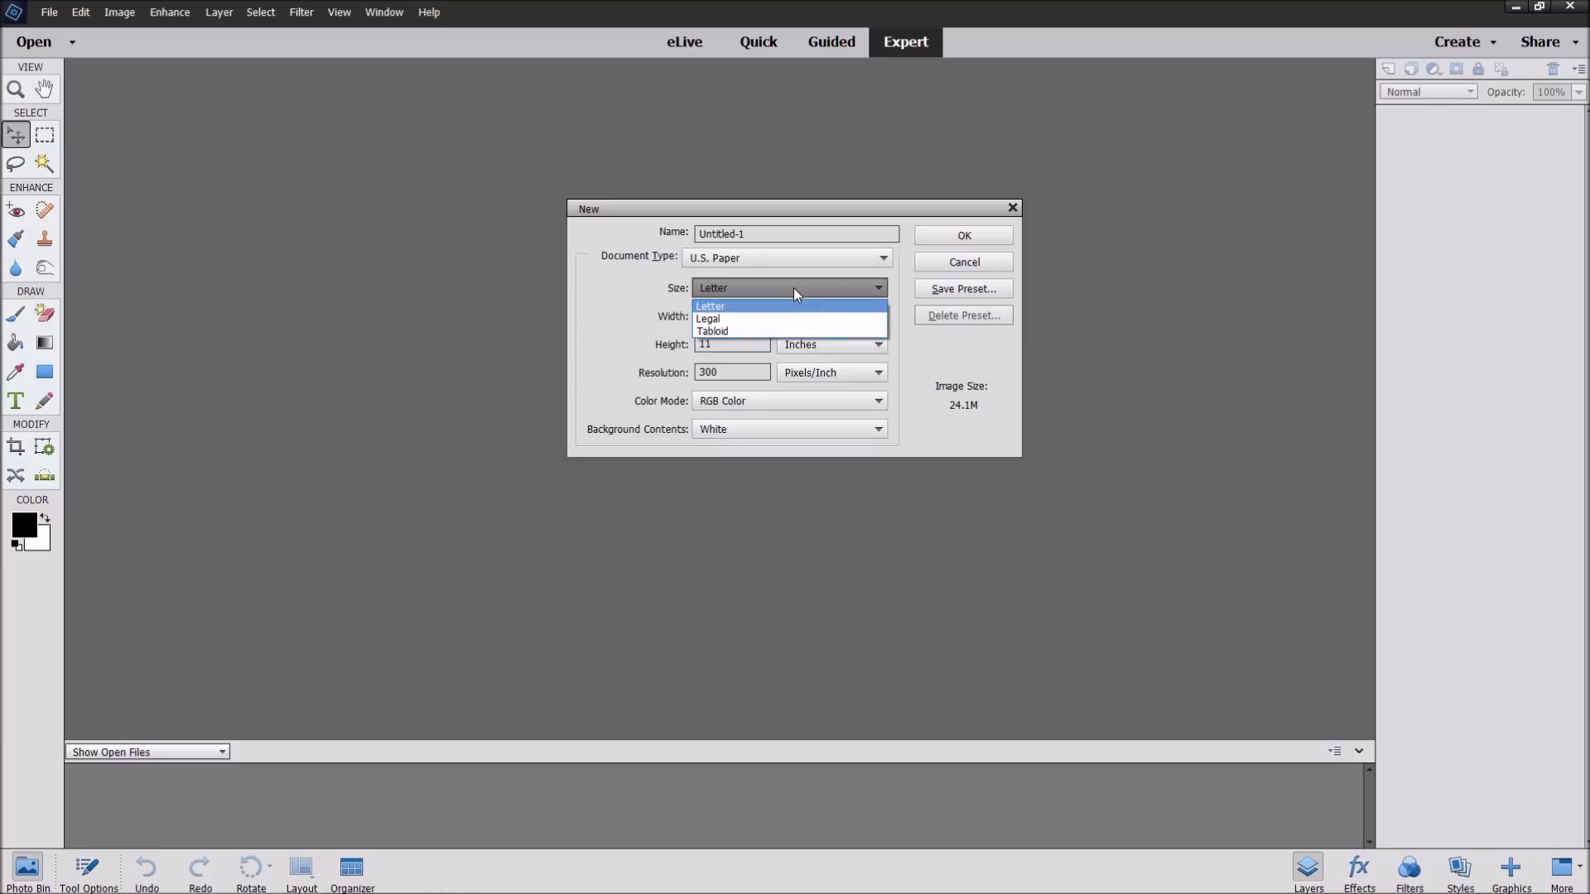
{"action": "left_click", "coordinate": [728, 306]}
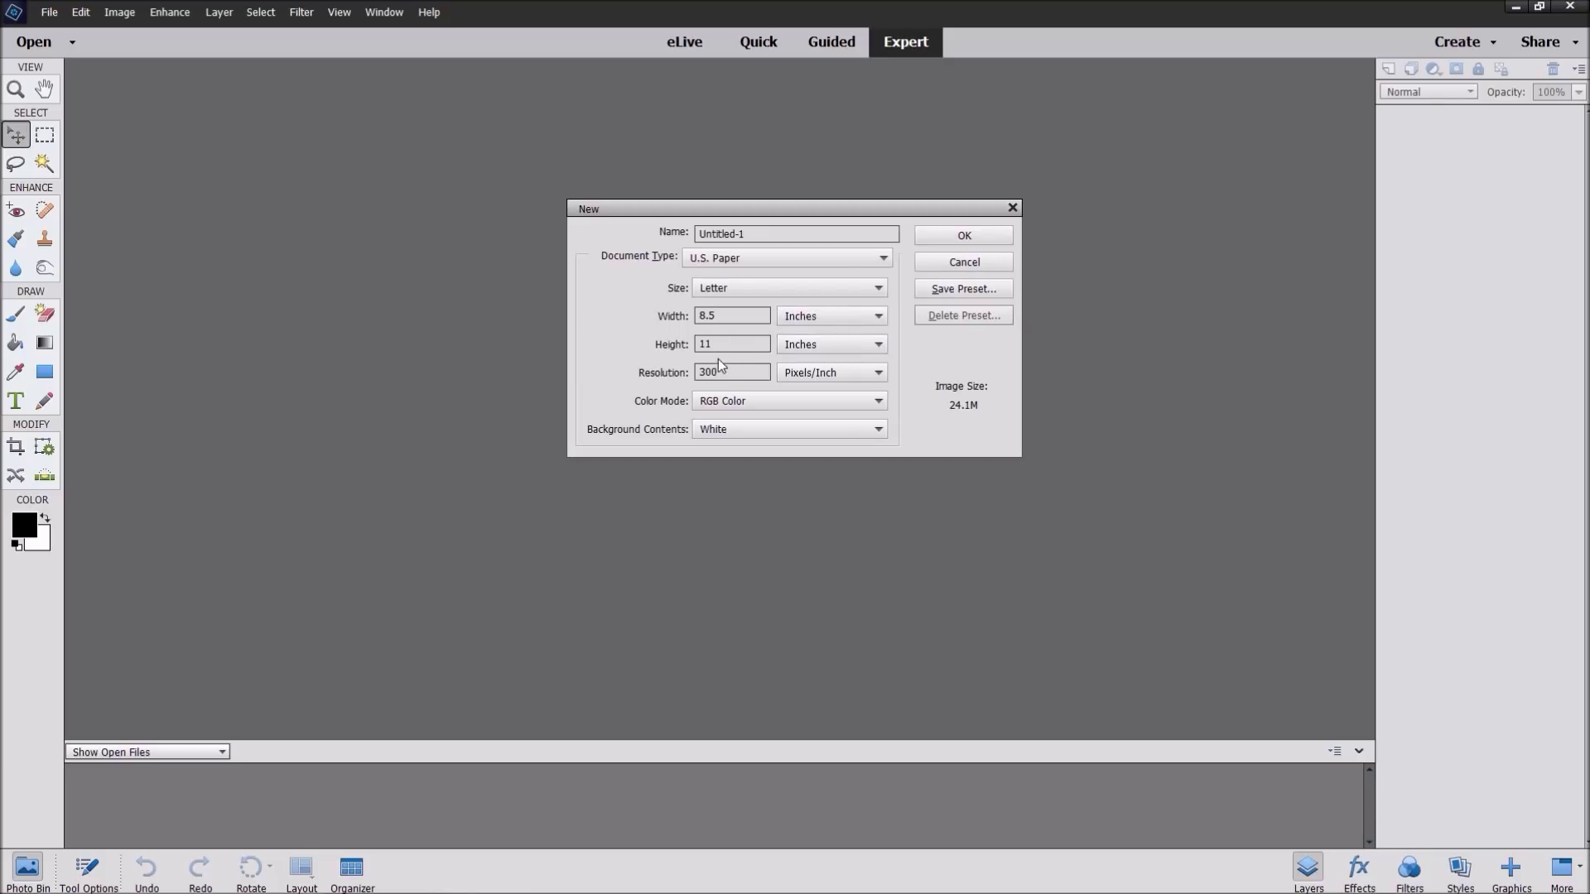
{"action": "left_click", "coordinate": [972, 236]}
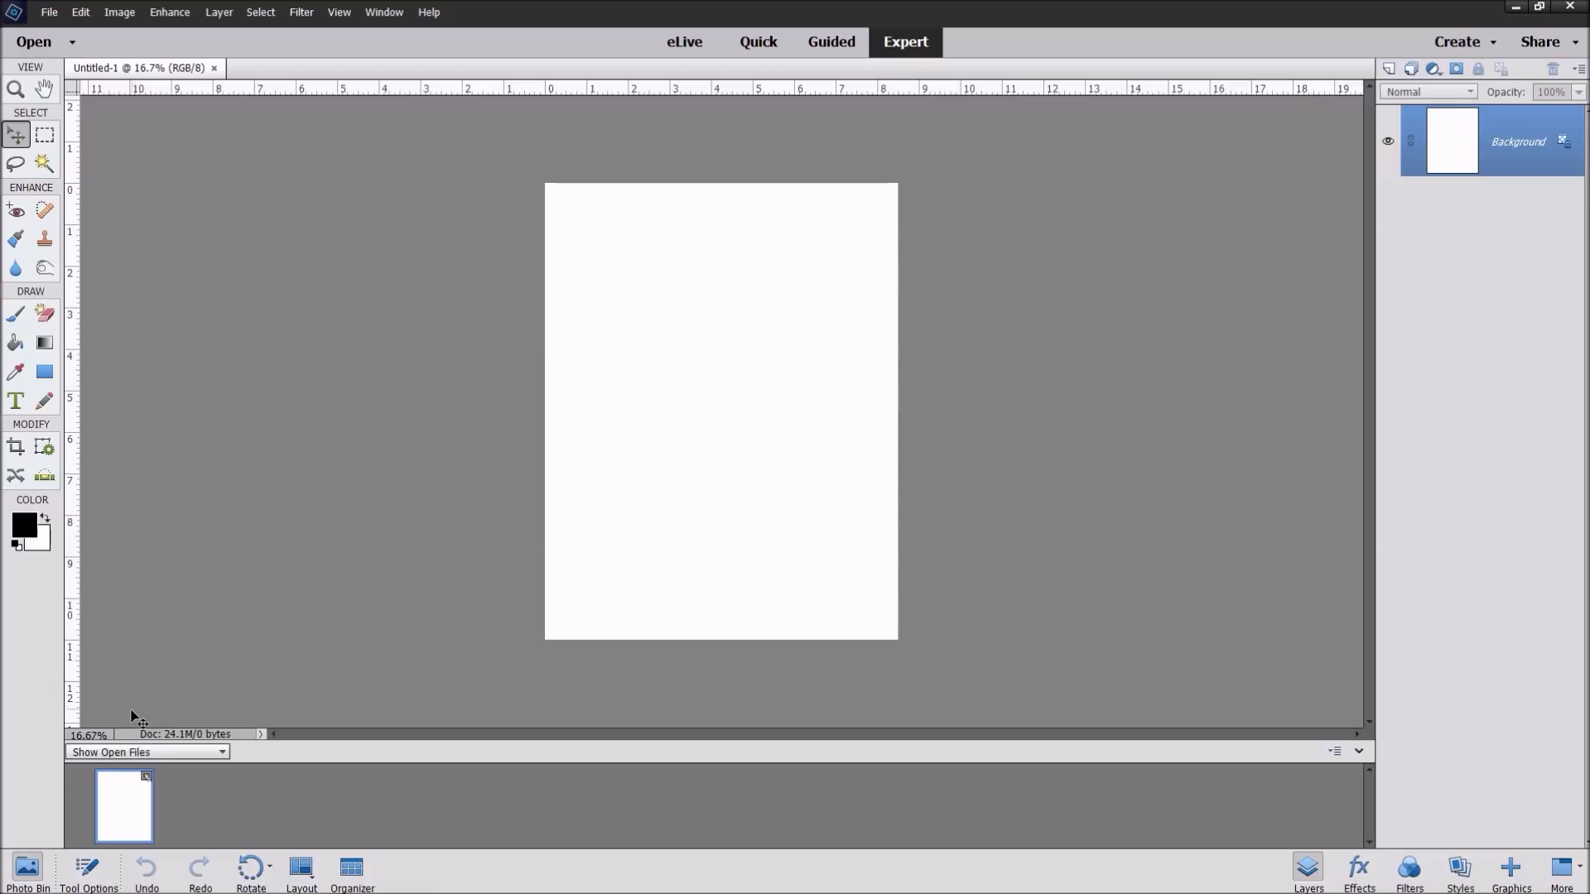
{"action": "left_click", "coordinate": [73, 735]}
{"action": "left_click", "coordinate": [86, 735]}
{"action": "double_click", "coordinate": [85, 734]}
{"action": "type", "text": "25"}
{"action": "key", "text": "Return"}
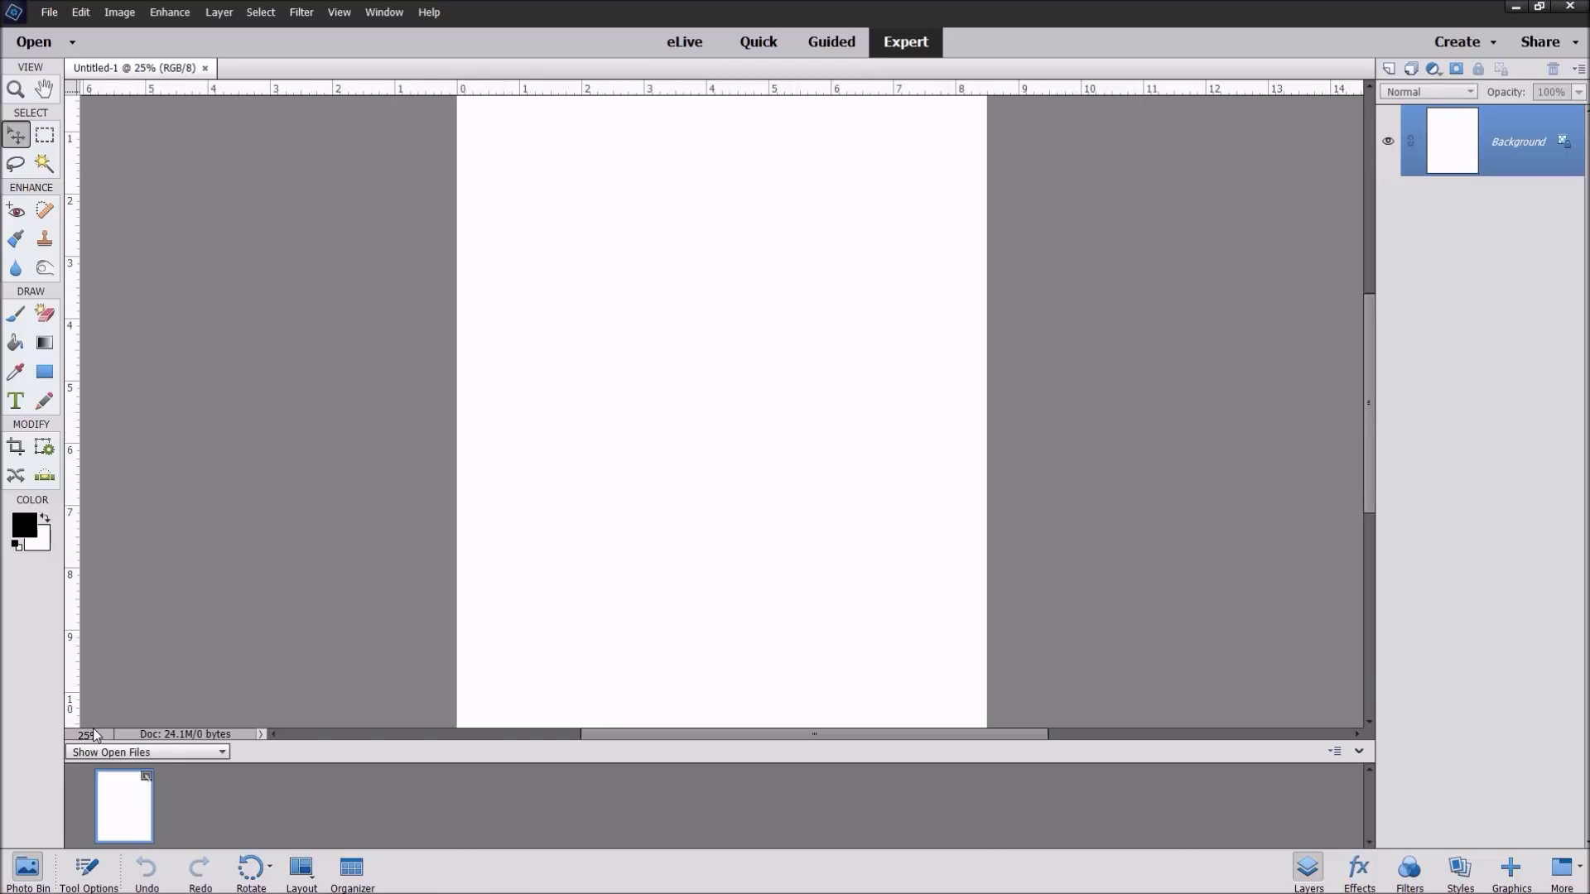
{"action": "left_click_drag", "start_coordinate": [1369, 401], "coordinate": [1364, 321]}
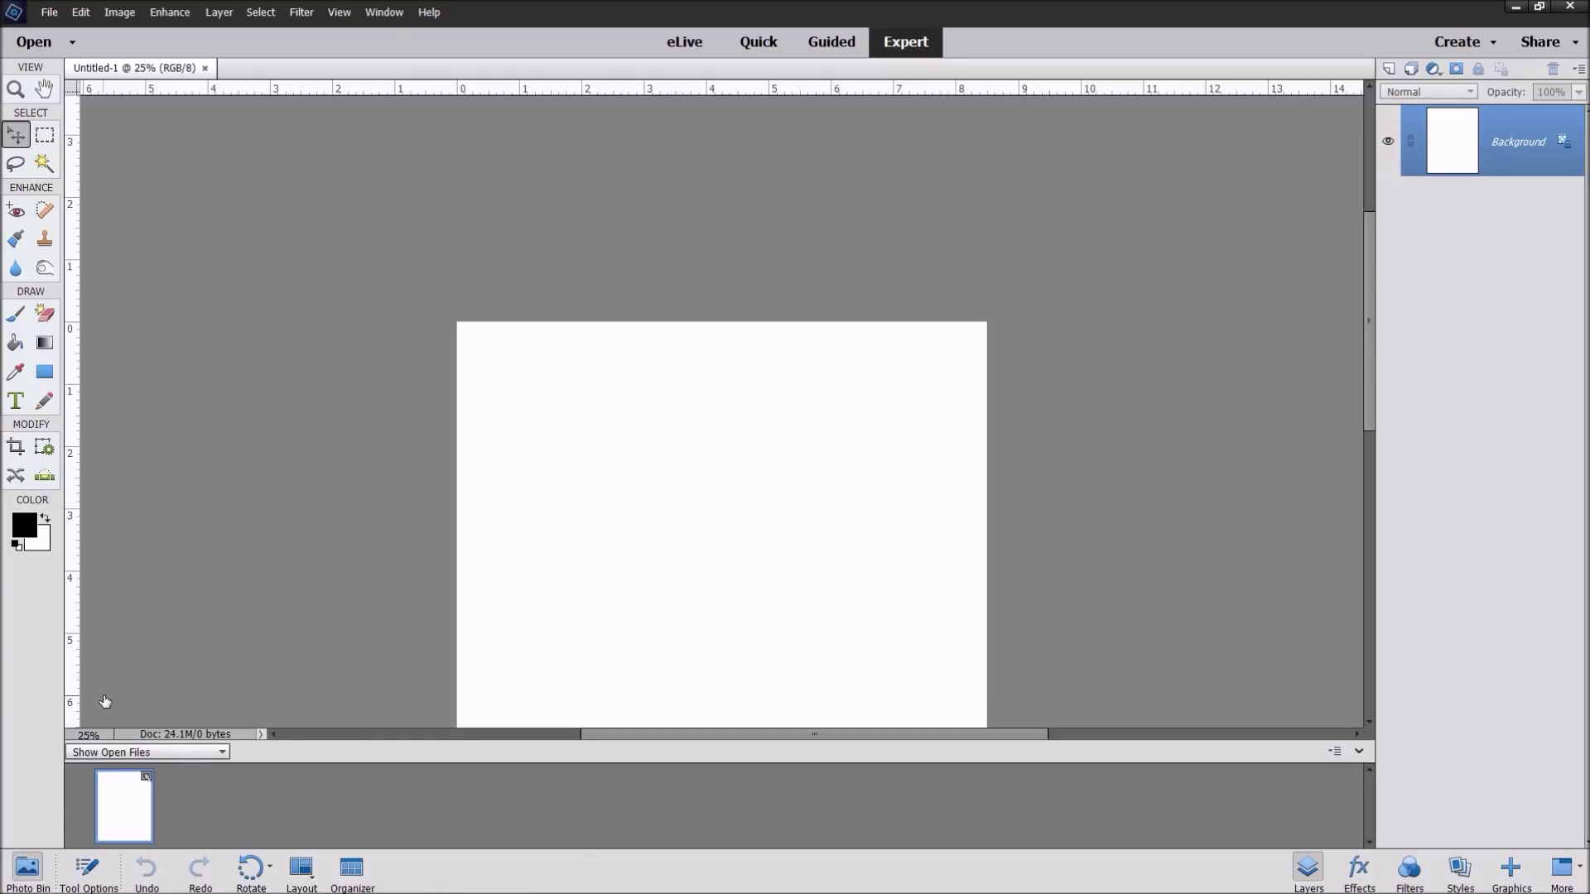
{"action": "left_click", "coordinate": [89, 735]}
{"action": "type", "text": "16"}
{"action": "key", "text": "Return"}
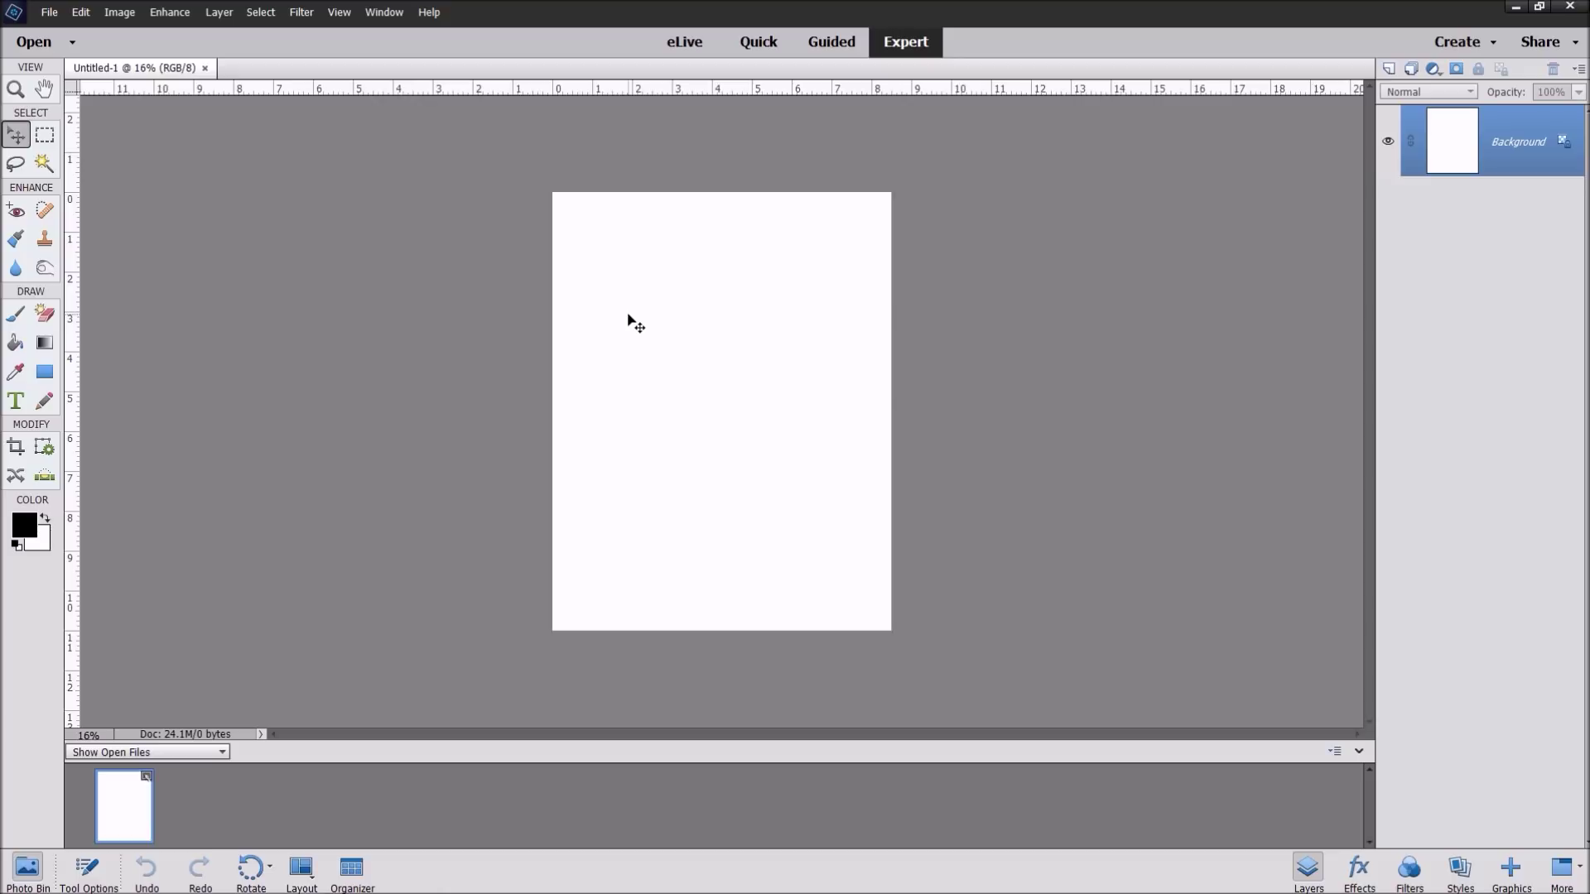
Open BlueGlitter.jpg and GreenBlush.jpg together from the January folder
{"action": "left_click", "coordinate": [45, 14]}
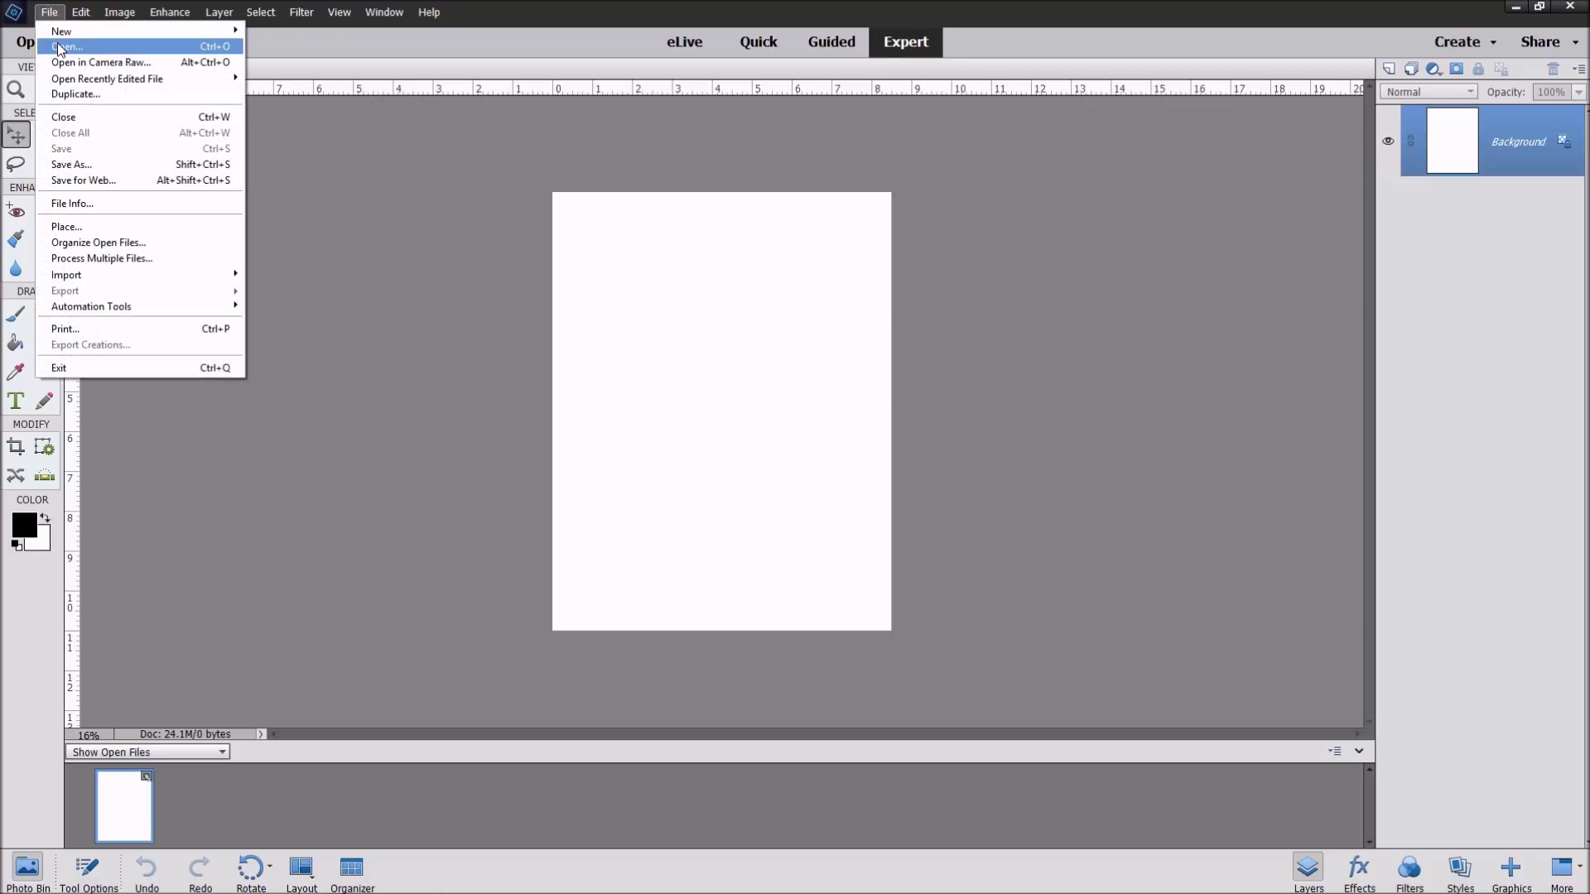
{"action": "left_click", "coordinate": [59, 45]}
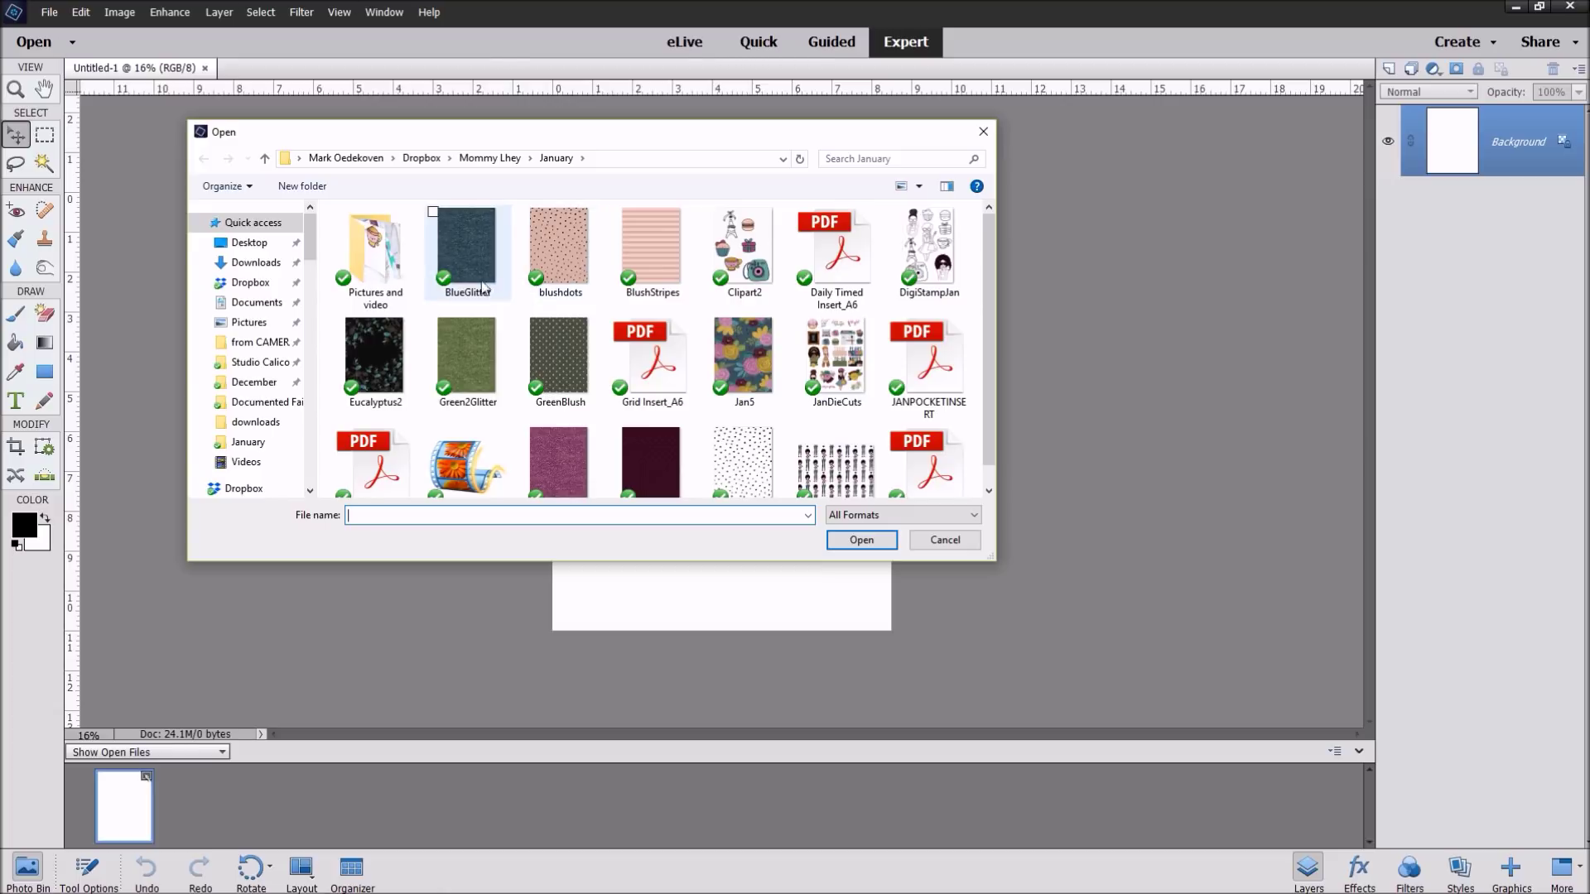
{"action": "scroll", "coordinate": [987, 290], "scroll_direction": "down", "scroll_amount": 1}
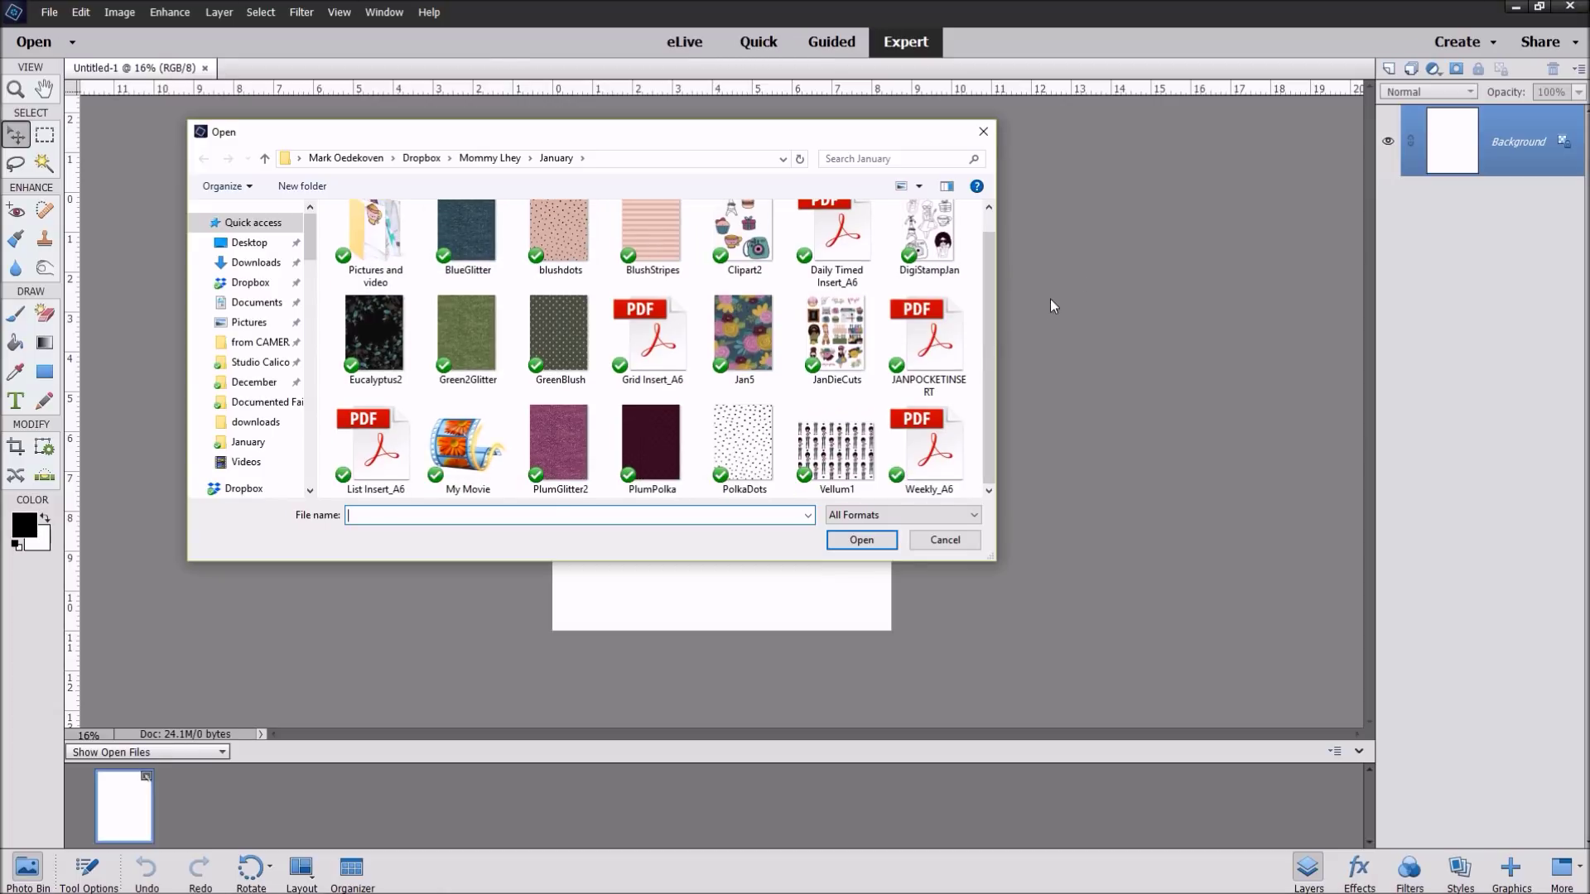
{"action": "left_click_drag", "start_coordinate": [985, 399], "coordinate": [985, 358]}
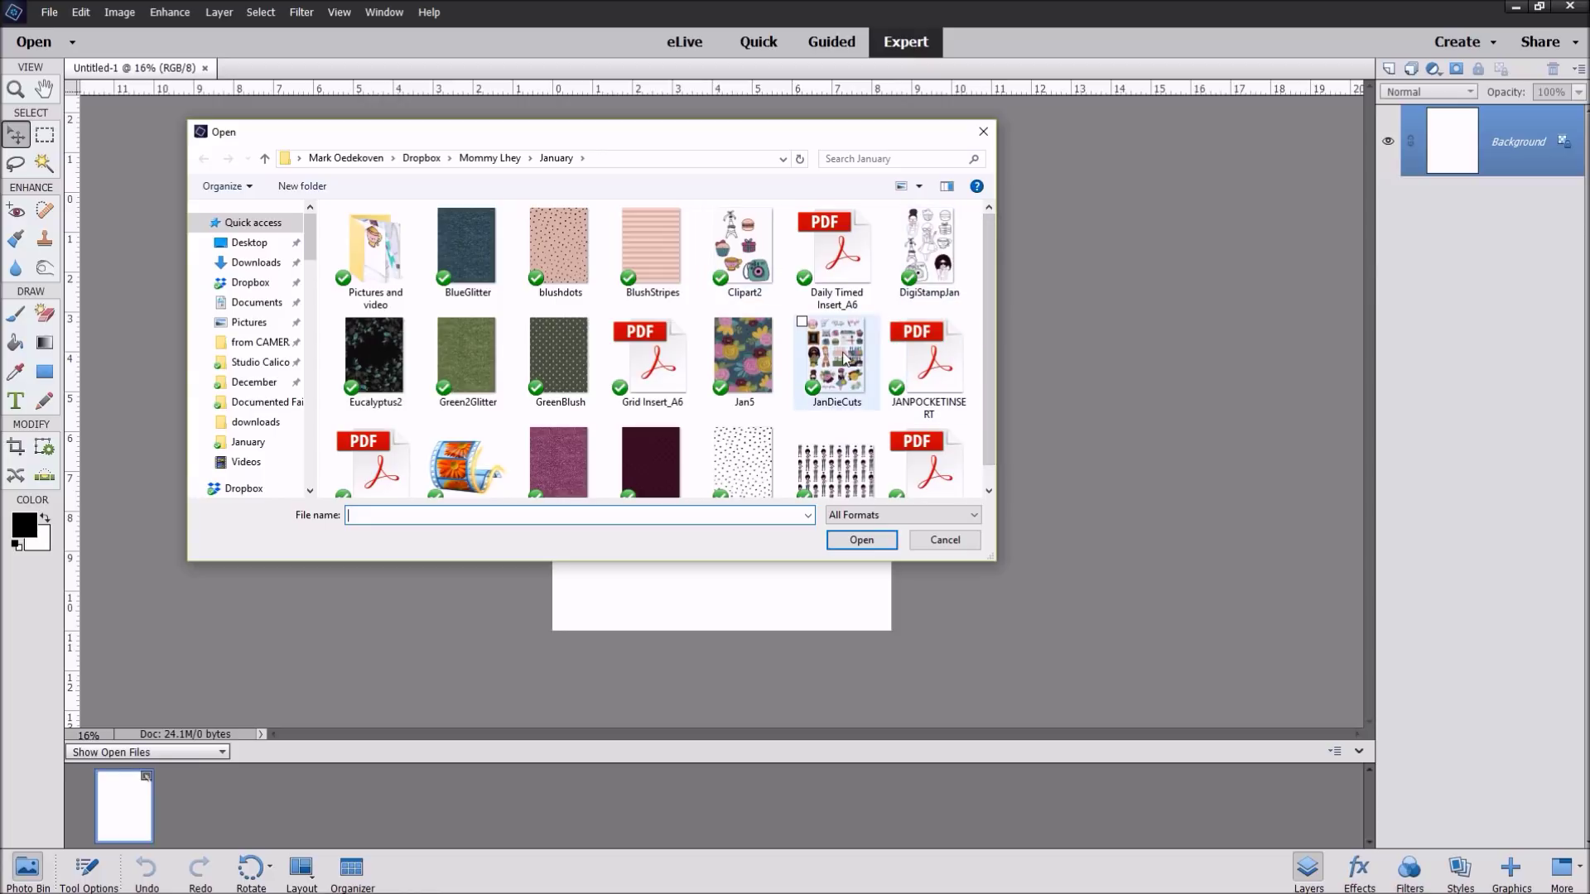
{"action": "left_click", "coordinate": [488, 247]}
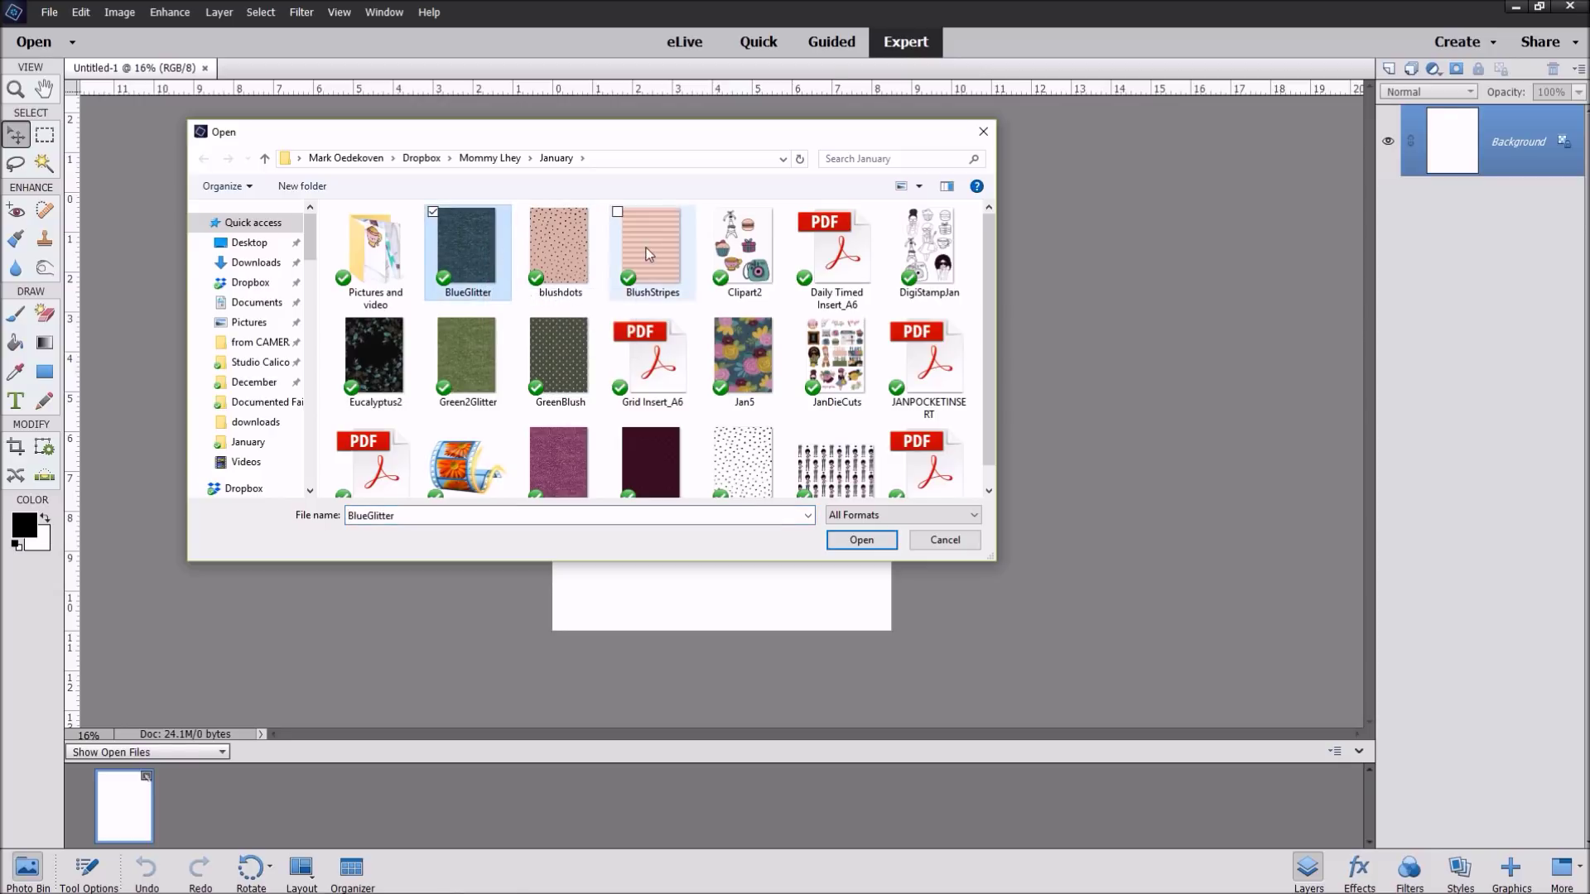
{"action": "left_click", "coordinate": [652, 249], "text": "shift"}
{"action": "left_click", "coordinate": [569, 351], "text": "shift"}
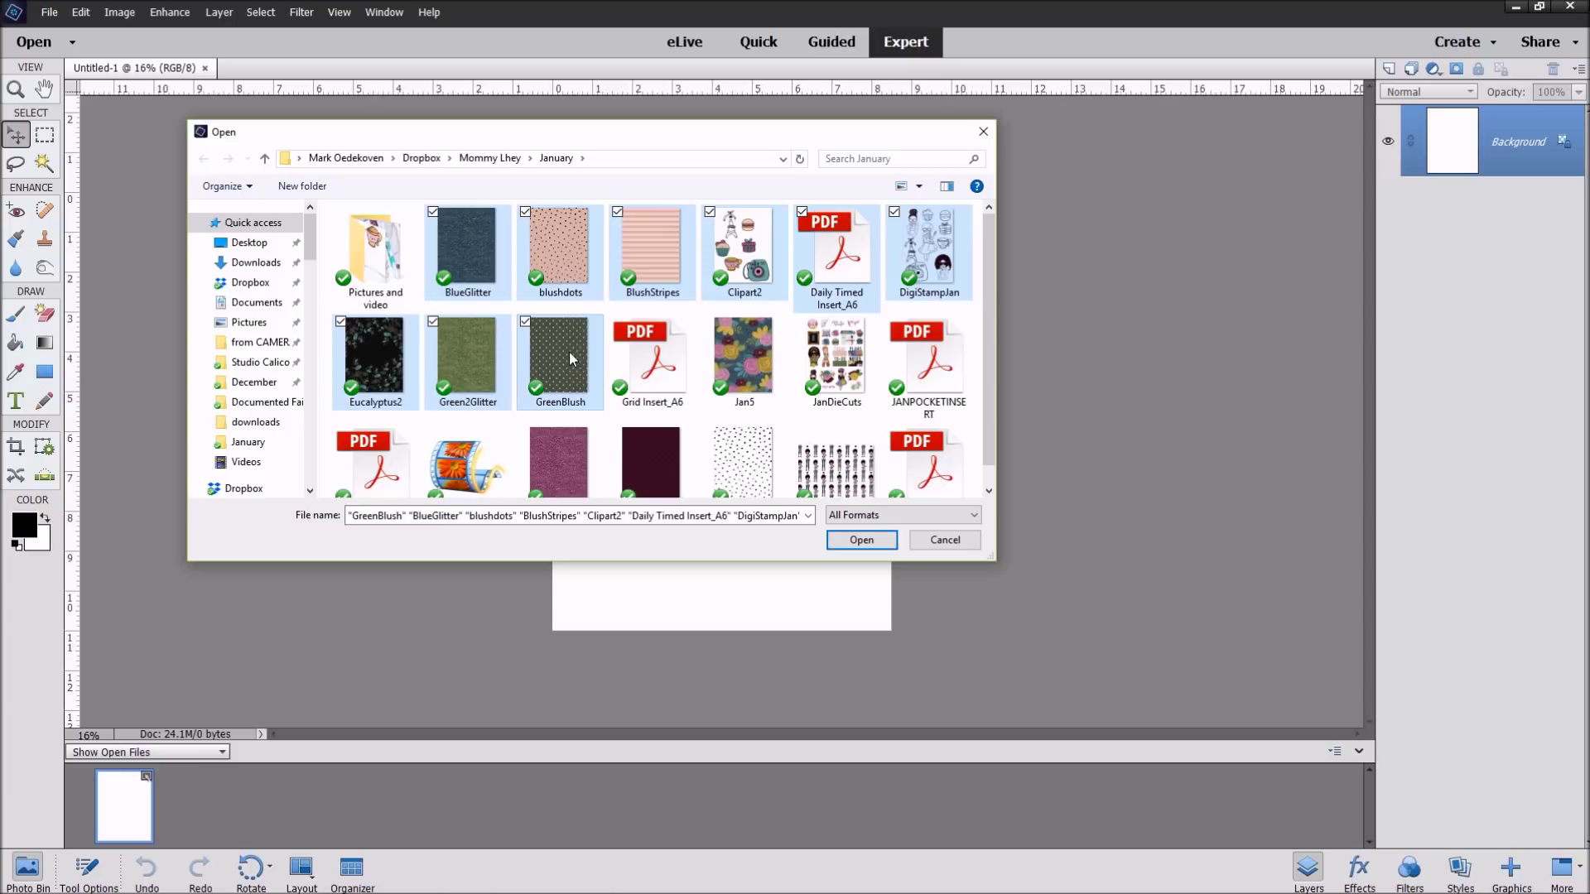
{"action": "left_click", "coordinate": [467, 246]}
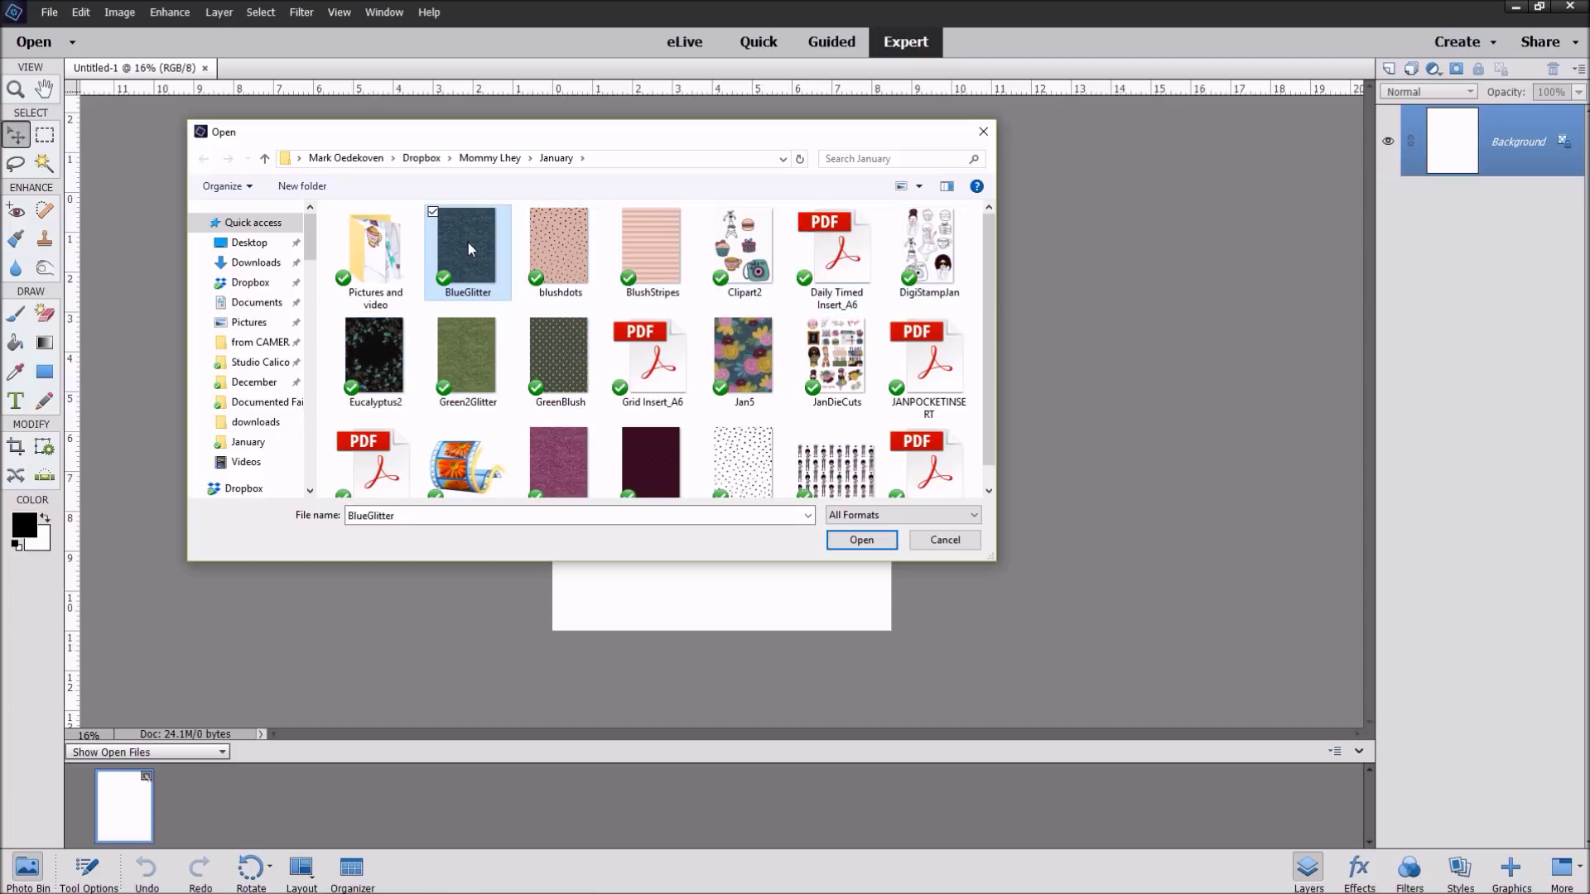
{"action": "left_click", "coordinate": [652, 246], "text": "shift"}
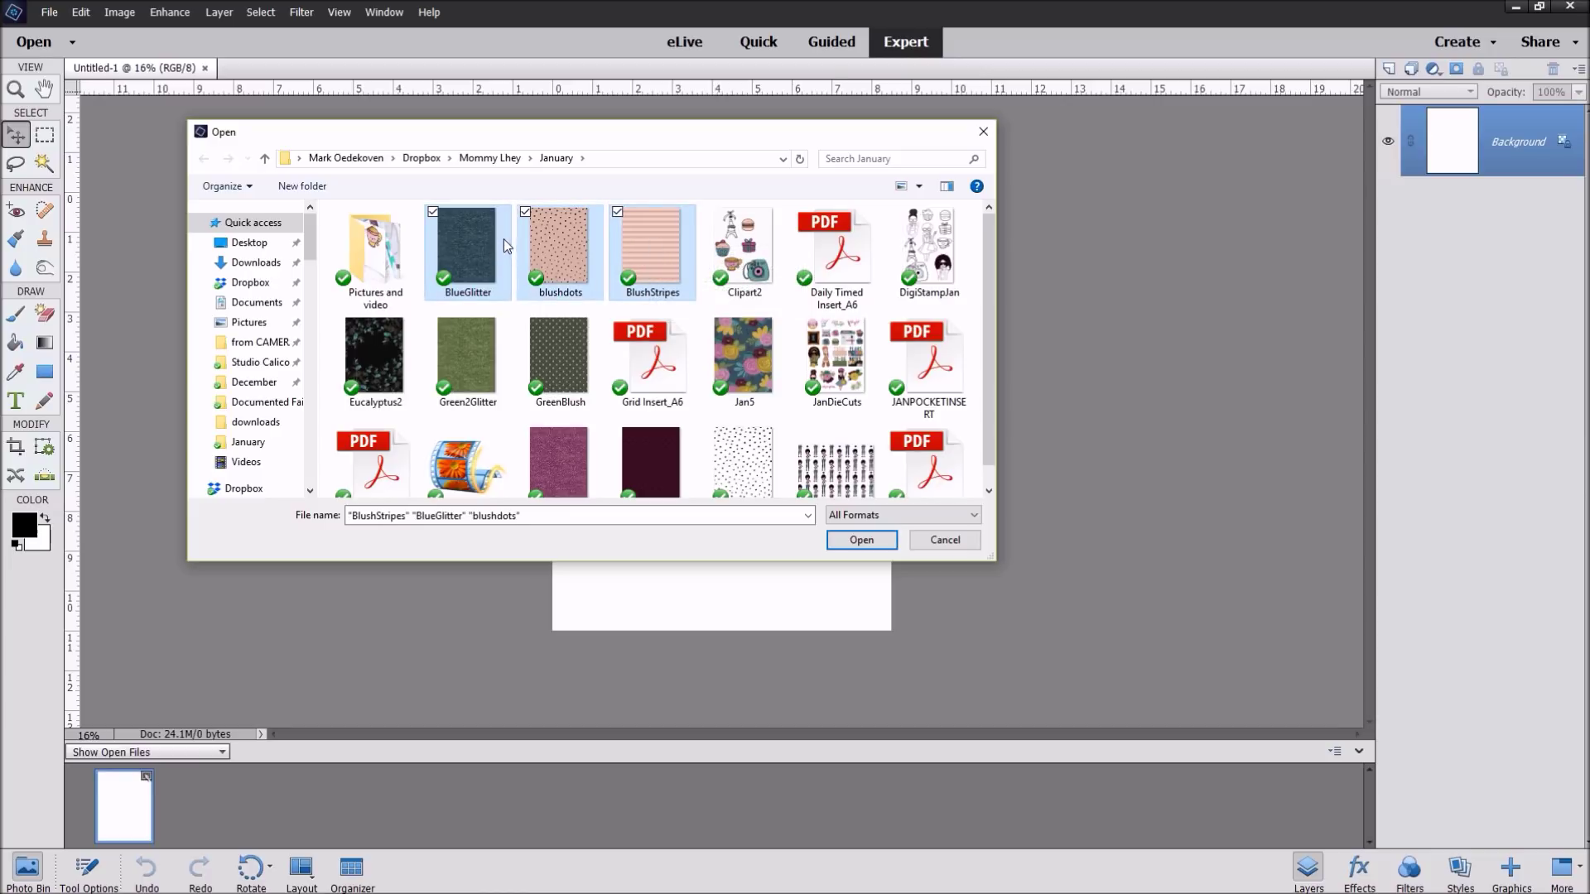
{"action": "left_click", "coordinate": [482, 238]}
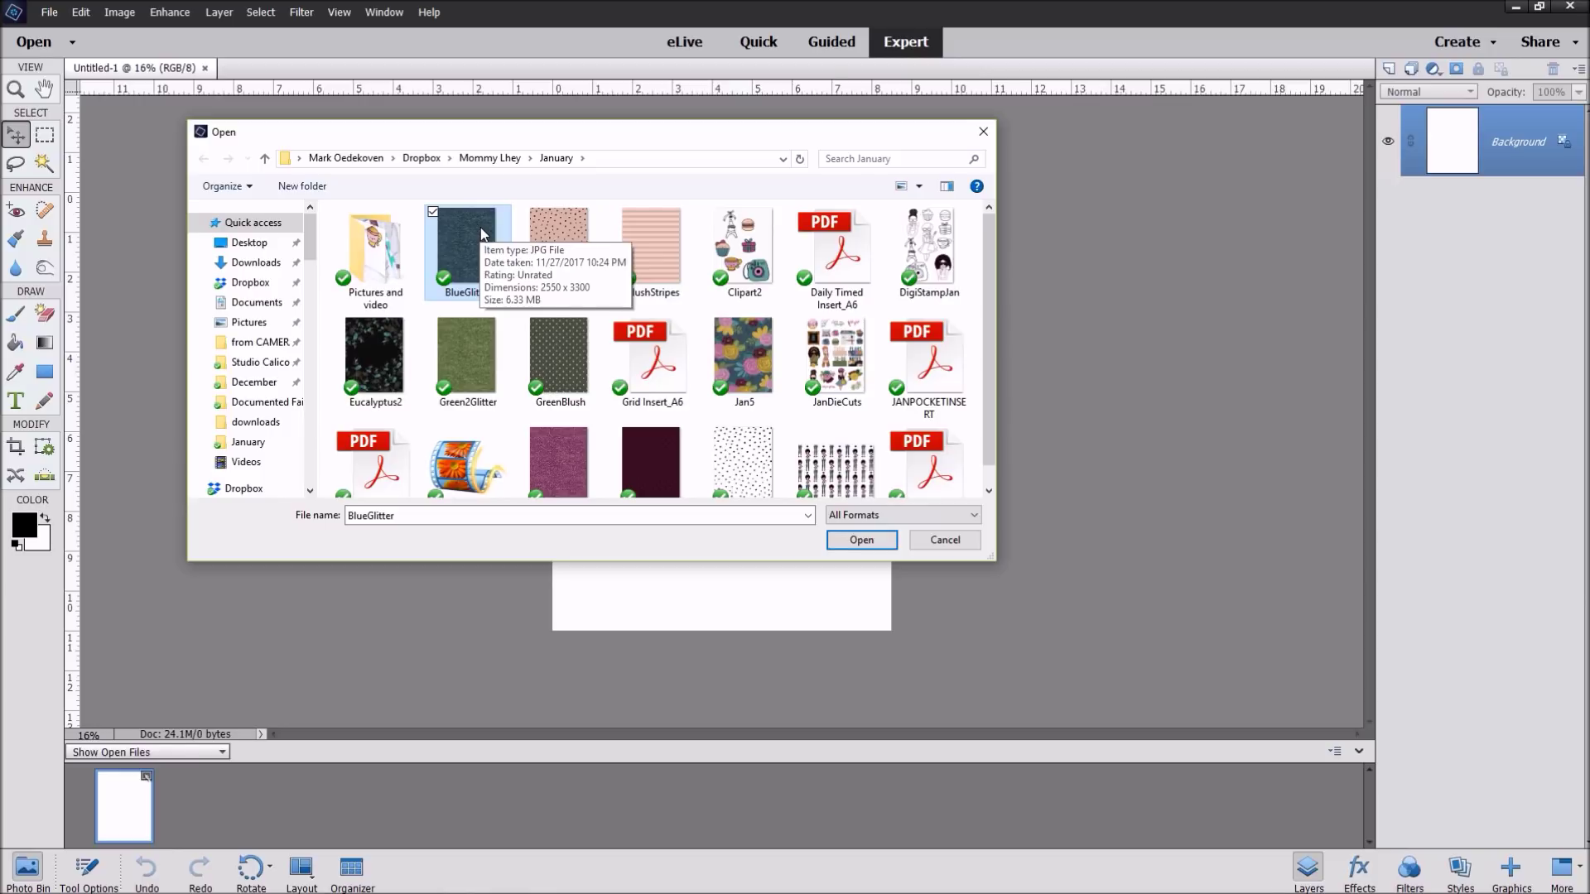
{"action": "left_click", "coordinate": [573, 355], "text": "ctrl"}
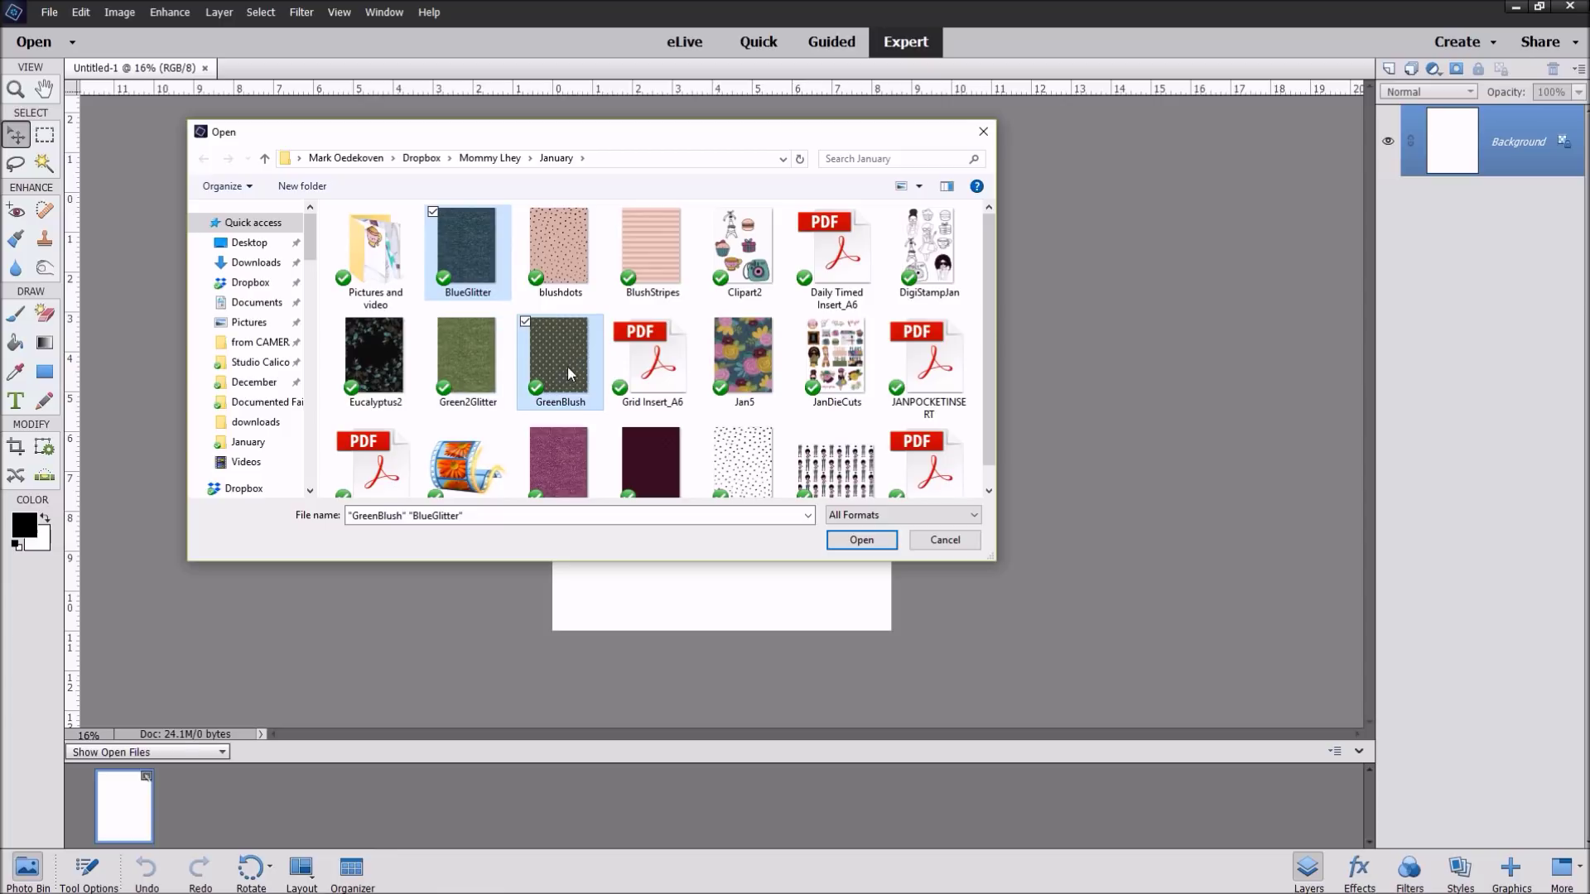
{"action": "left_click", "coordinate": [862, 540]}
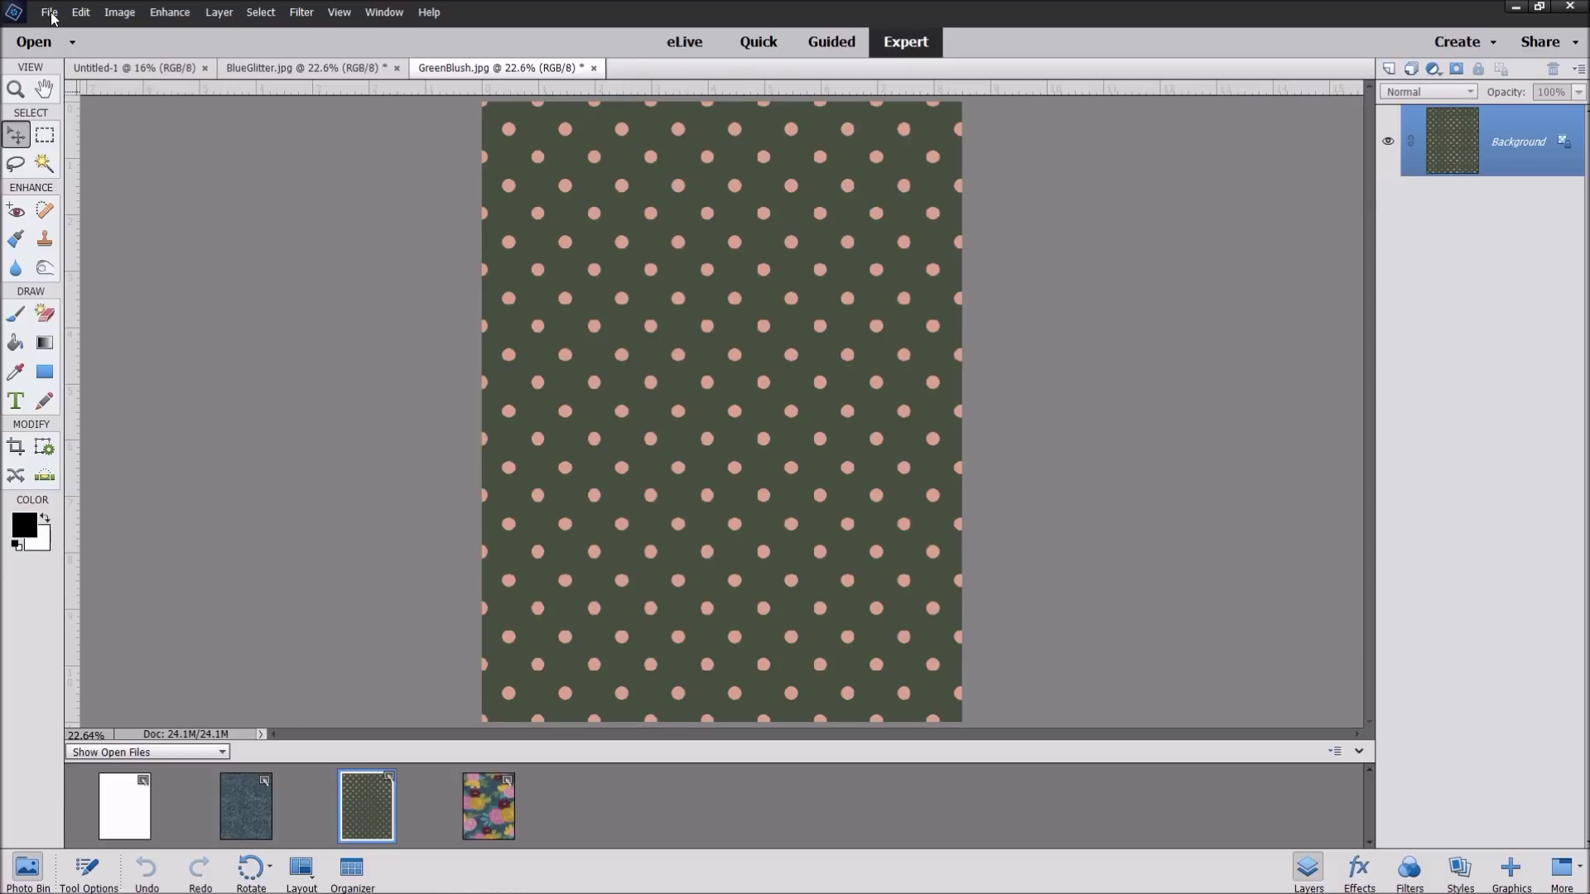
Open BlushStripes.jpg as well, then bring the blank Untitled-1 page back to the front
{"action": "left_click", "coordinate": [49, 12]}
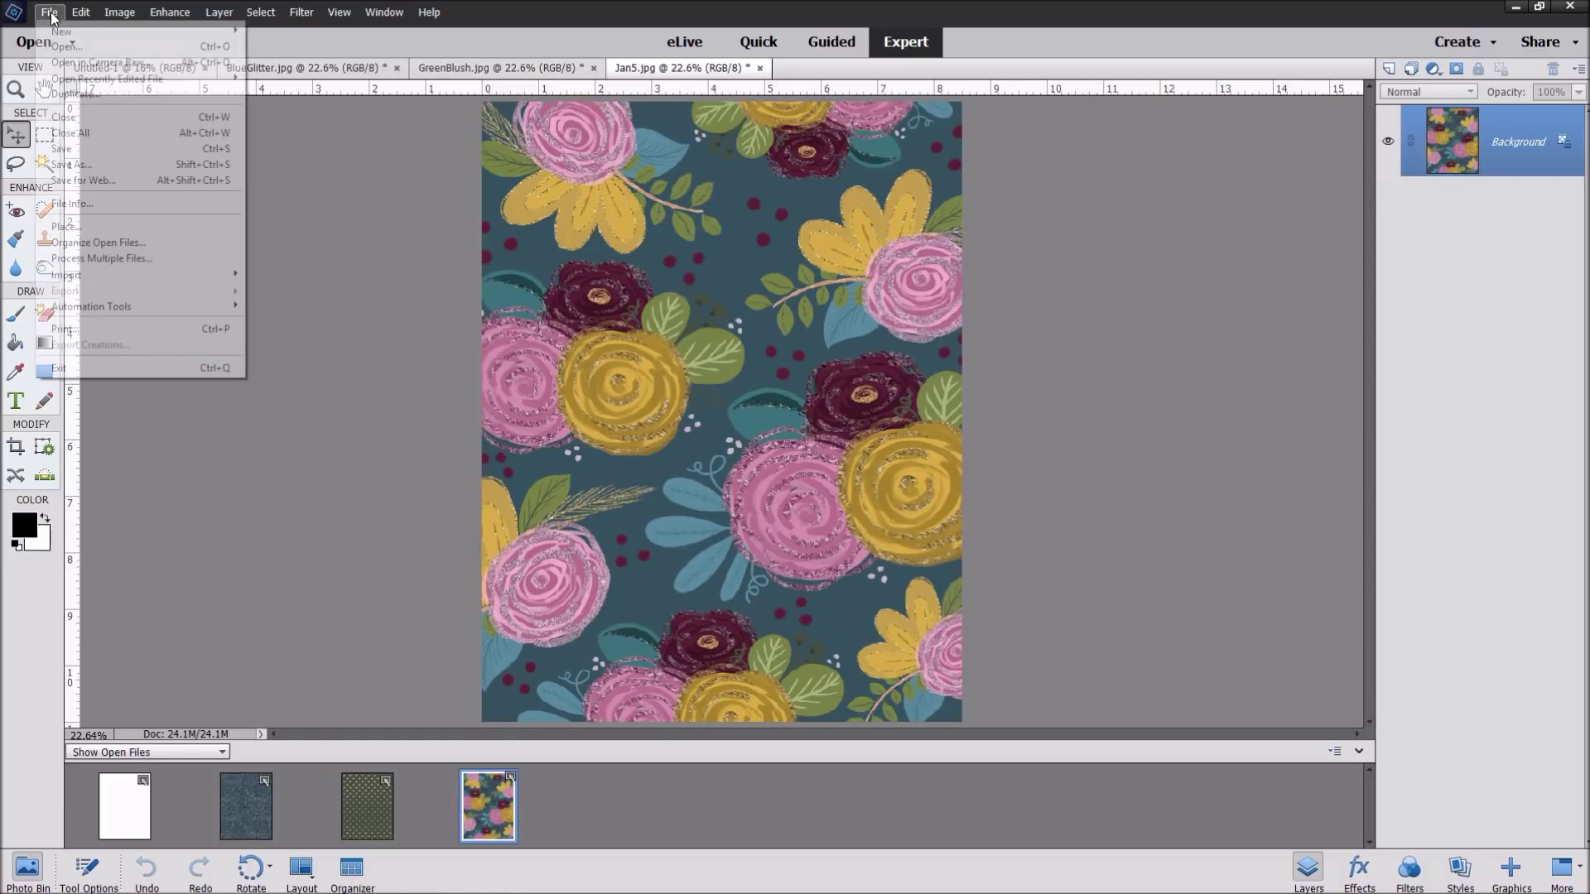
{"action": "left_click", "coordinate": [66, 46]}
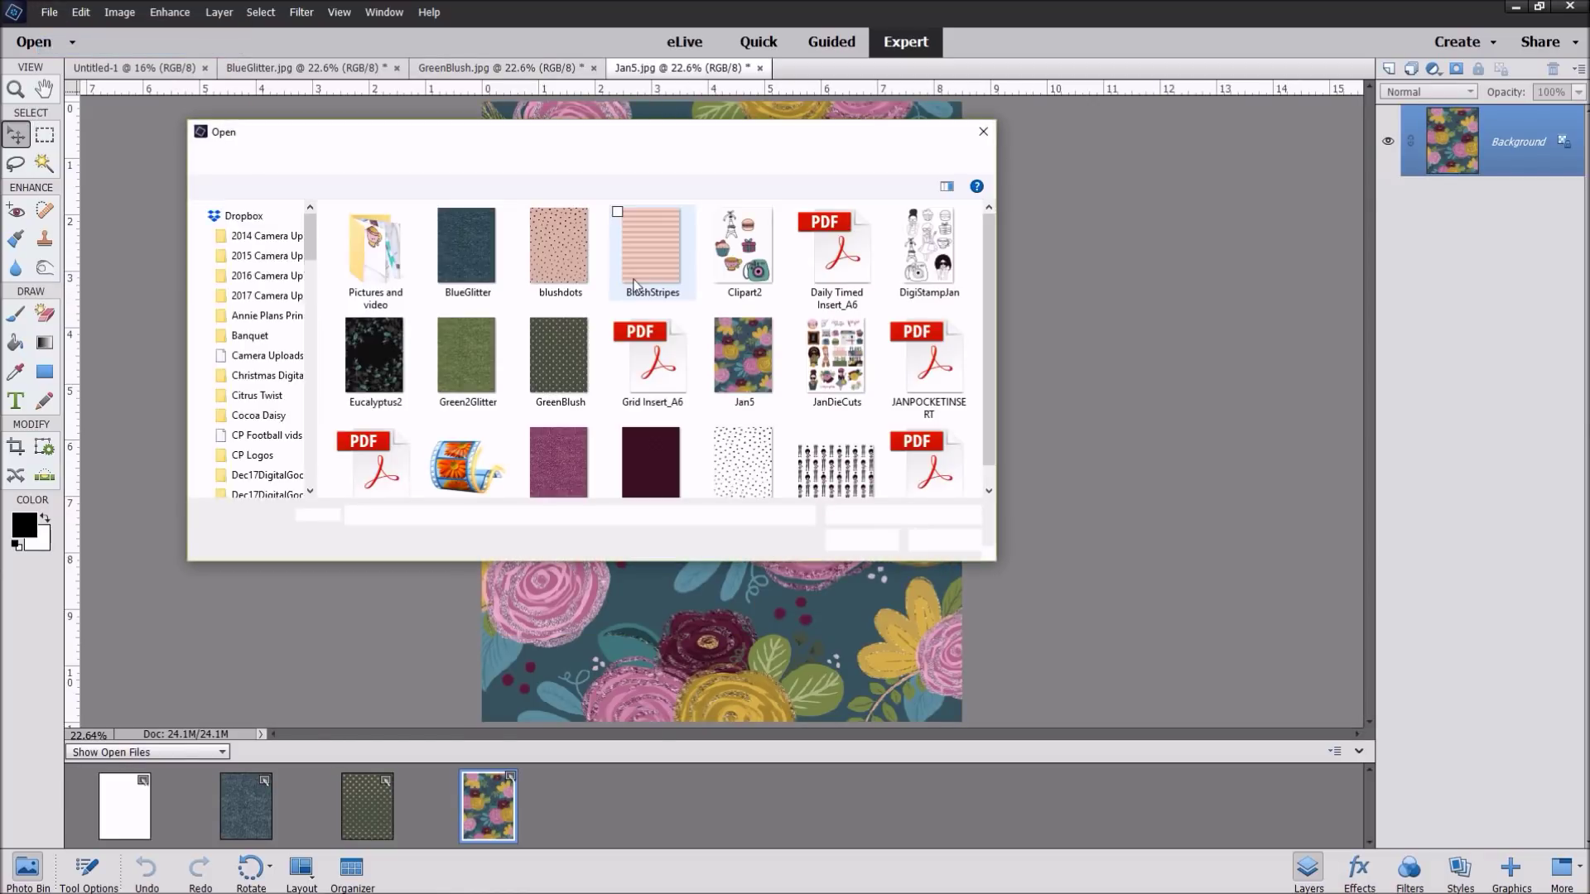
{"action": "left_click", "coordinate": [633, 284]}
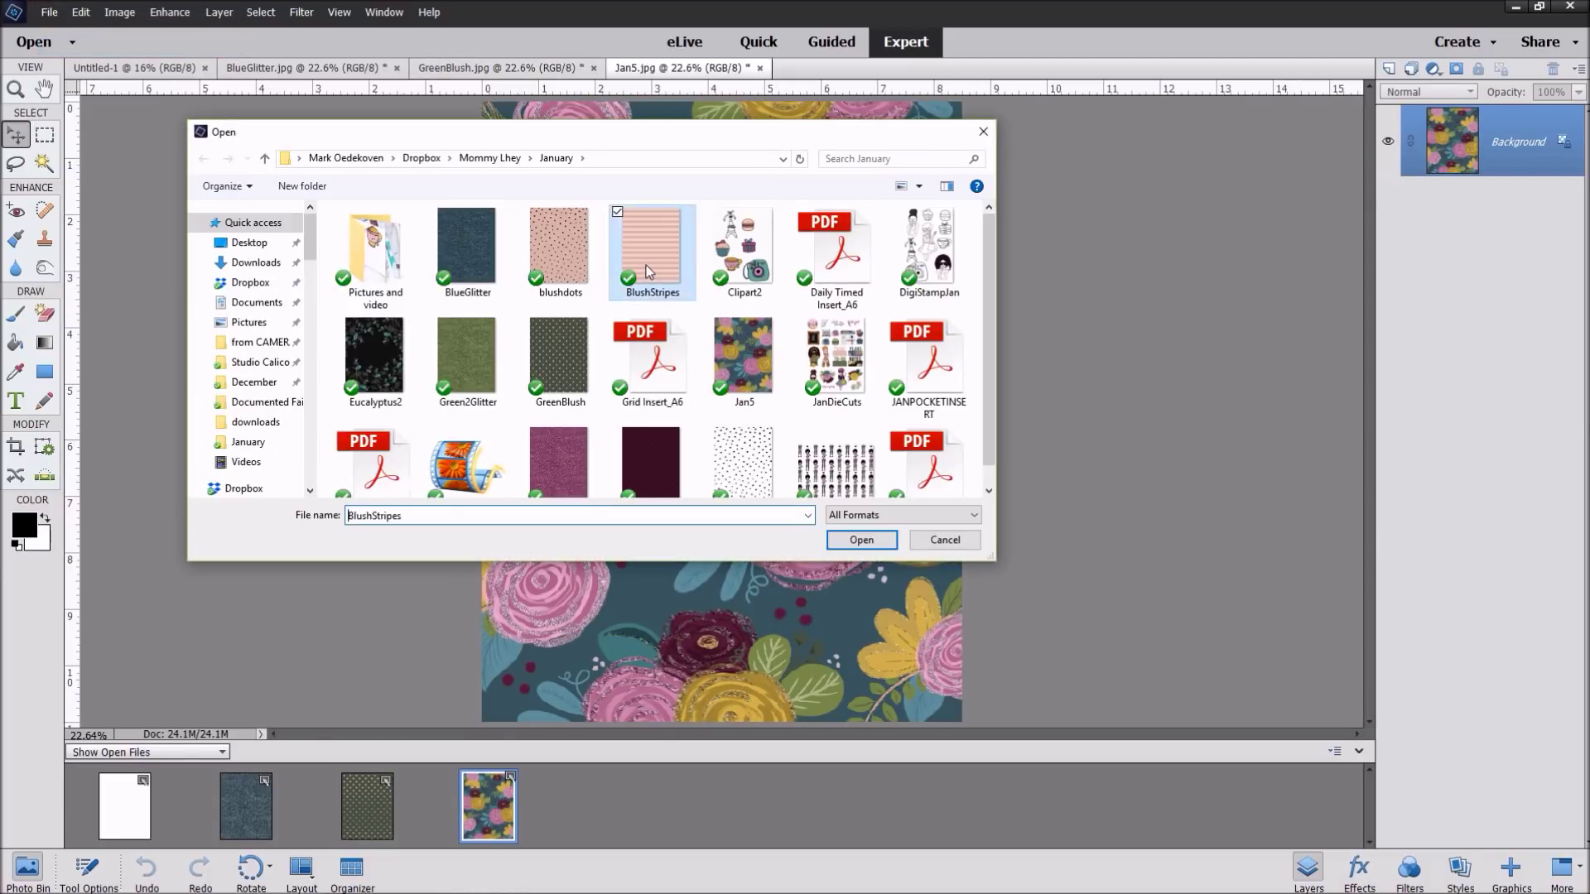
{"action": "left_click", "coordinate": [859, 541]}
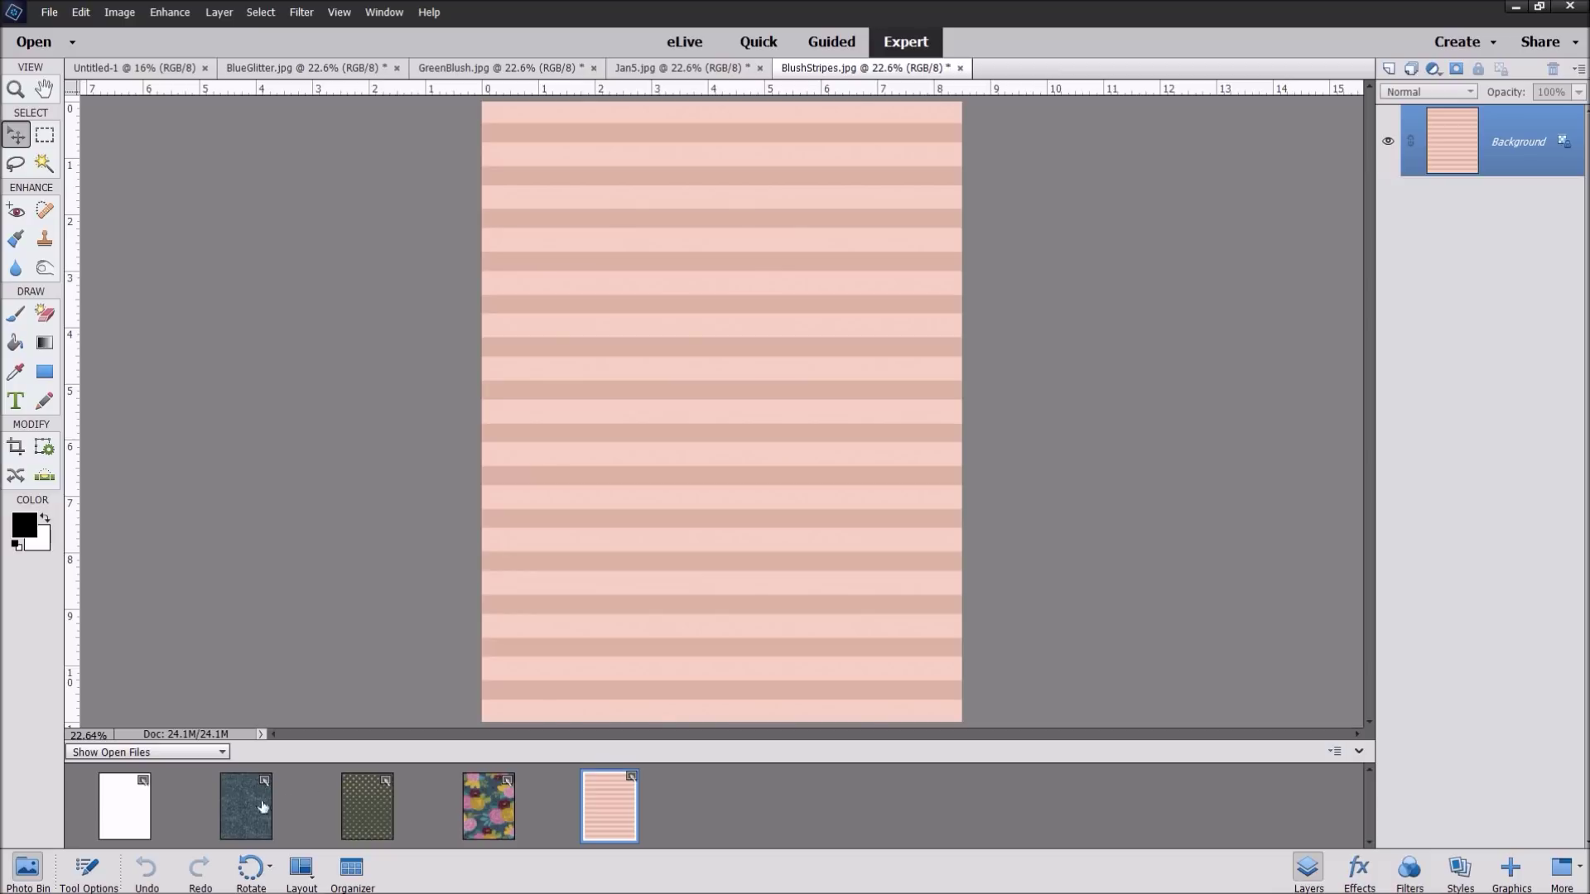
{"action": "left_click", "coordinate": [130, 816]}
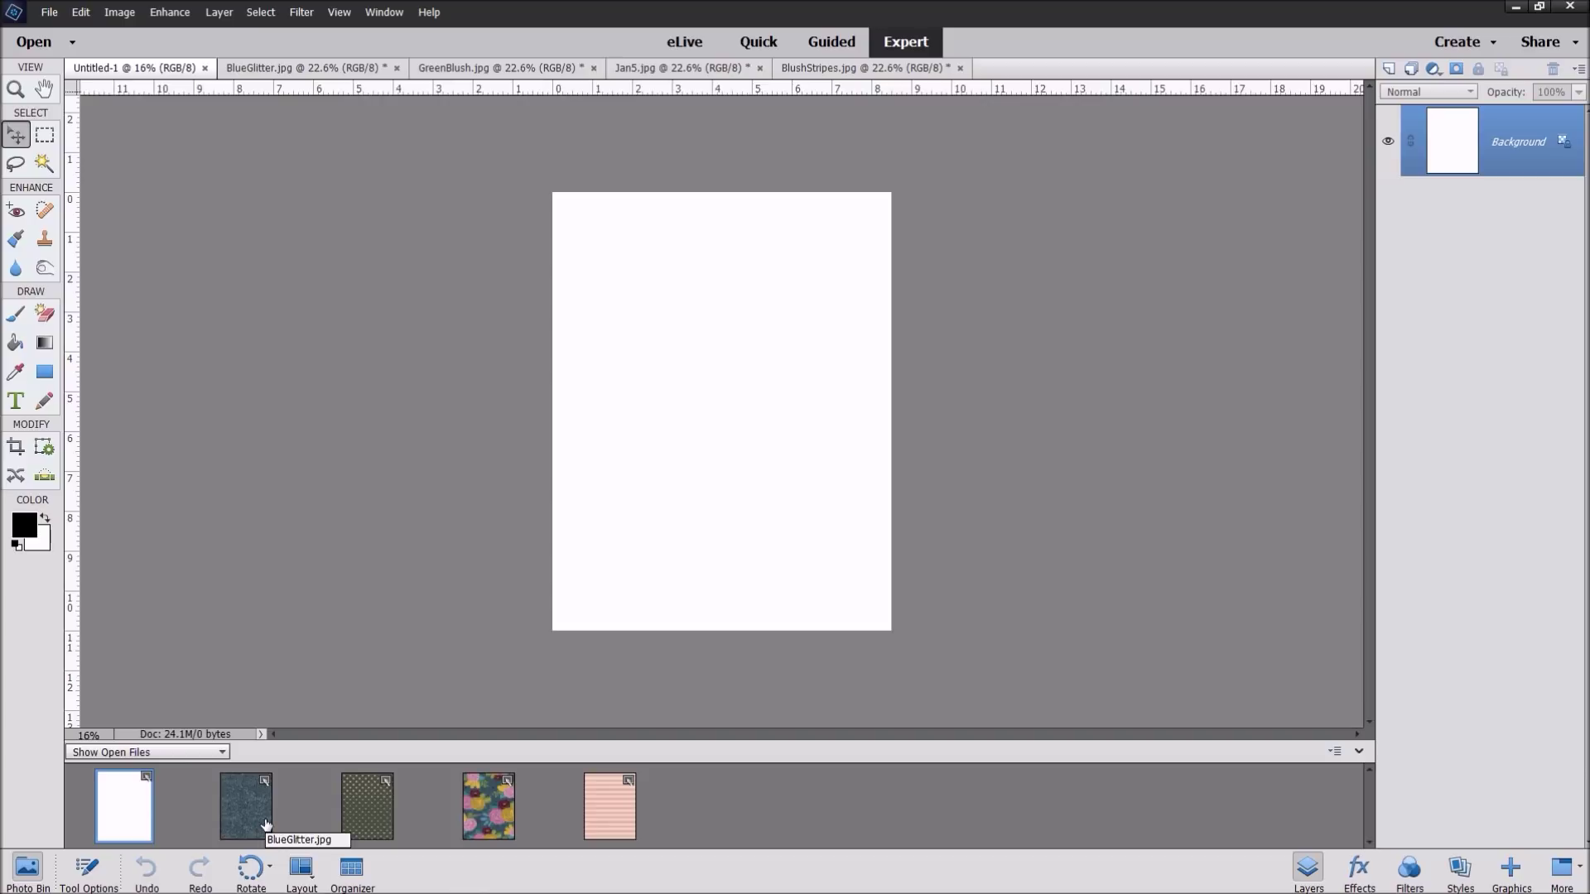
Drag BlueGlitter and then the Jan5 floral paper onto Untitled-1 as new layers
{"action": "left_click_drag", "start_coordinate": [266, 824], "coordinate": [738, 348]}
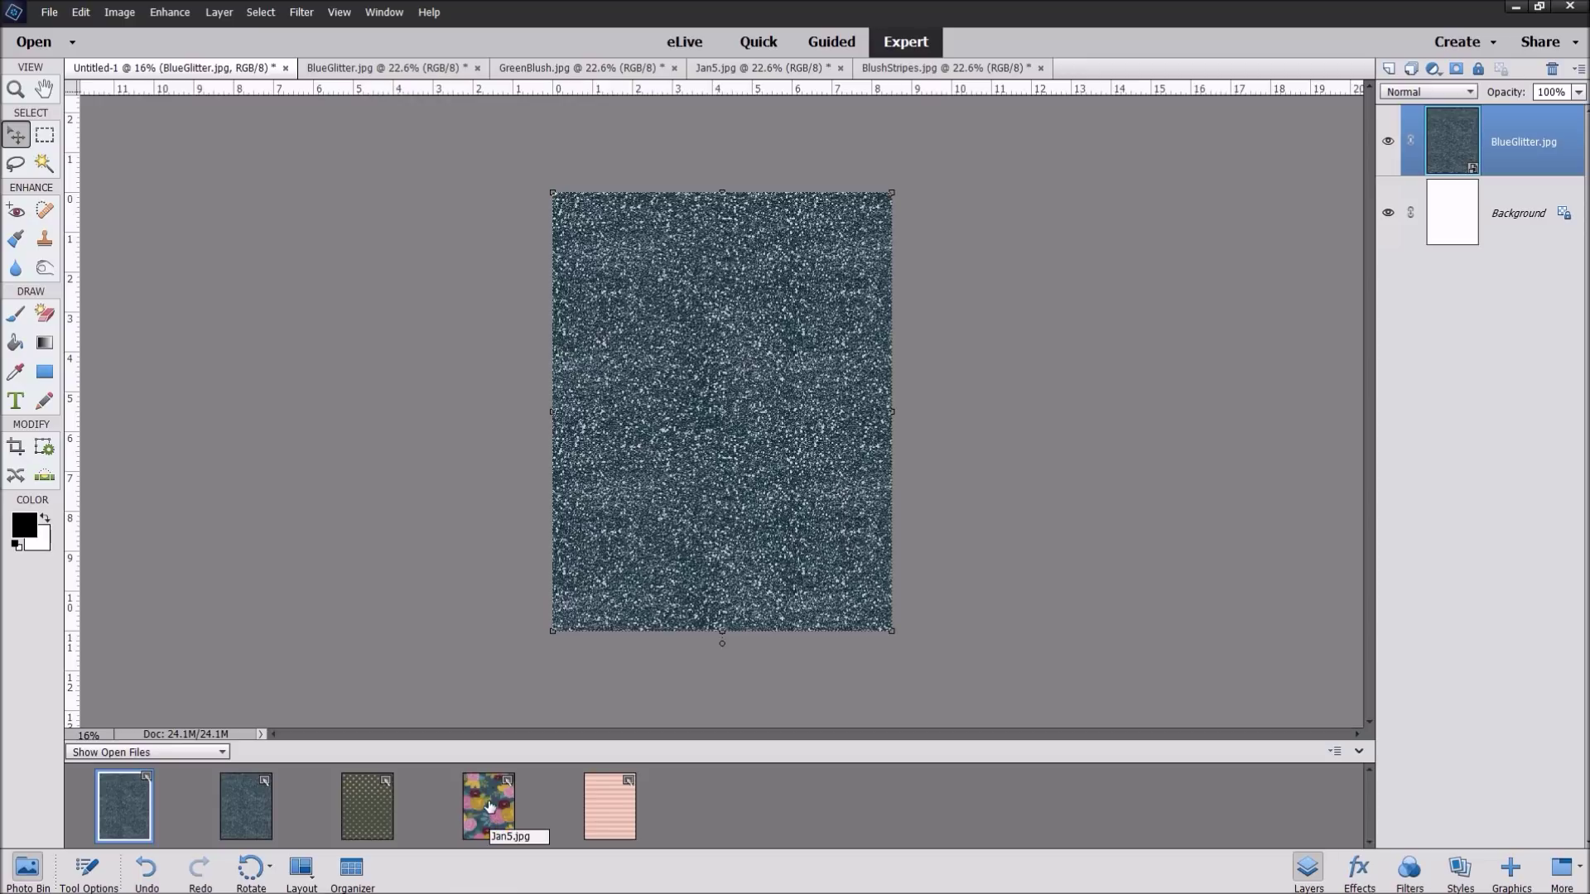
{"action": "left_click_drag", "start_coordinate": [488, 808], "coordinate": [663, 381]}
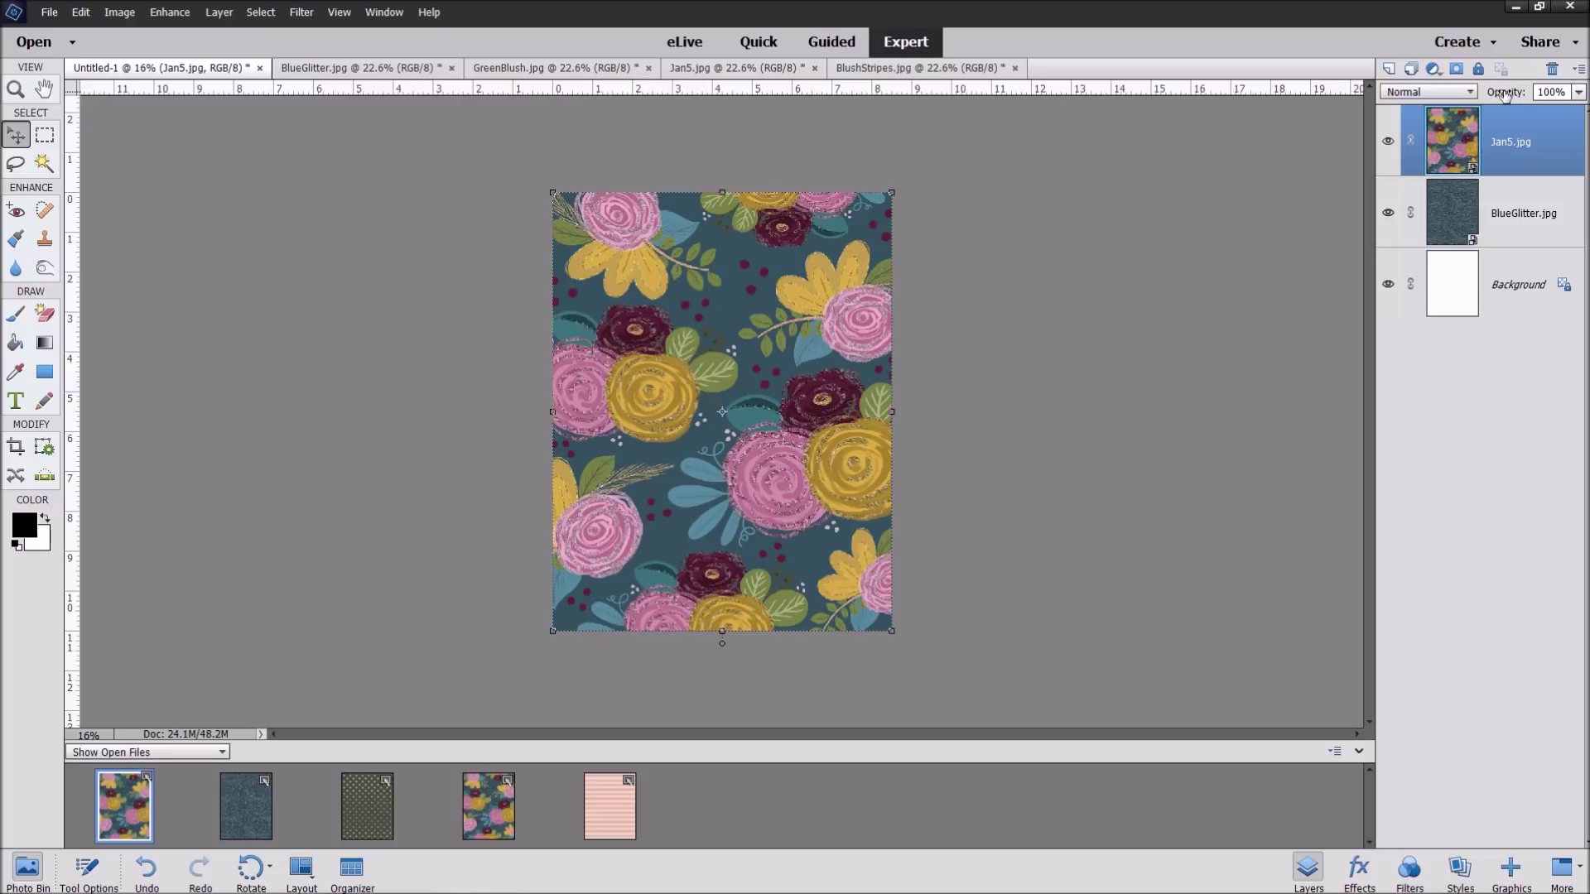
Lower the Jan5 floral layer to 58% opacity and add BlushStripes as the top layer
{"action": "left_click", "coordinate": [1580, 94]}
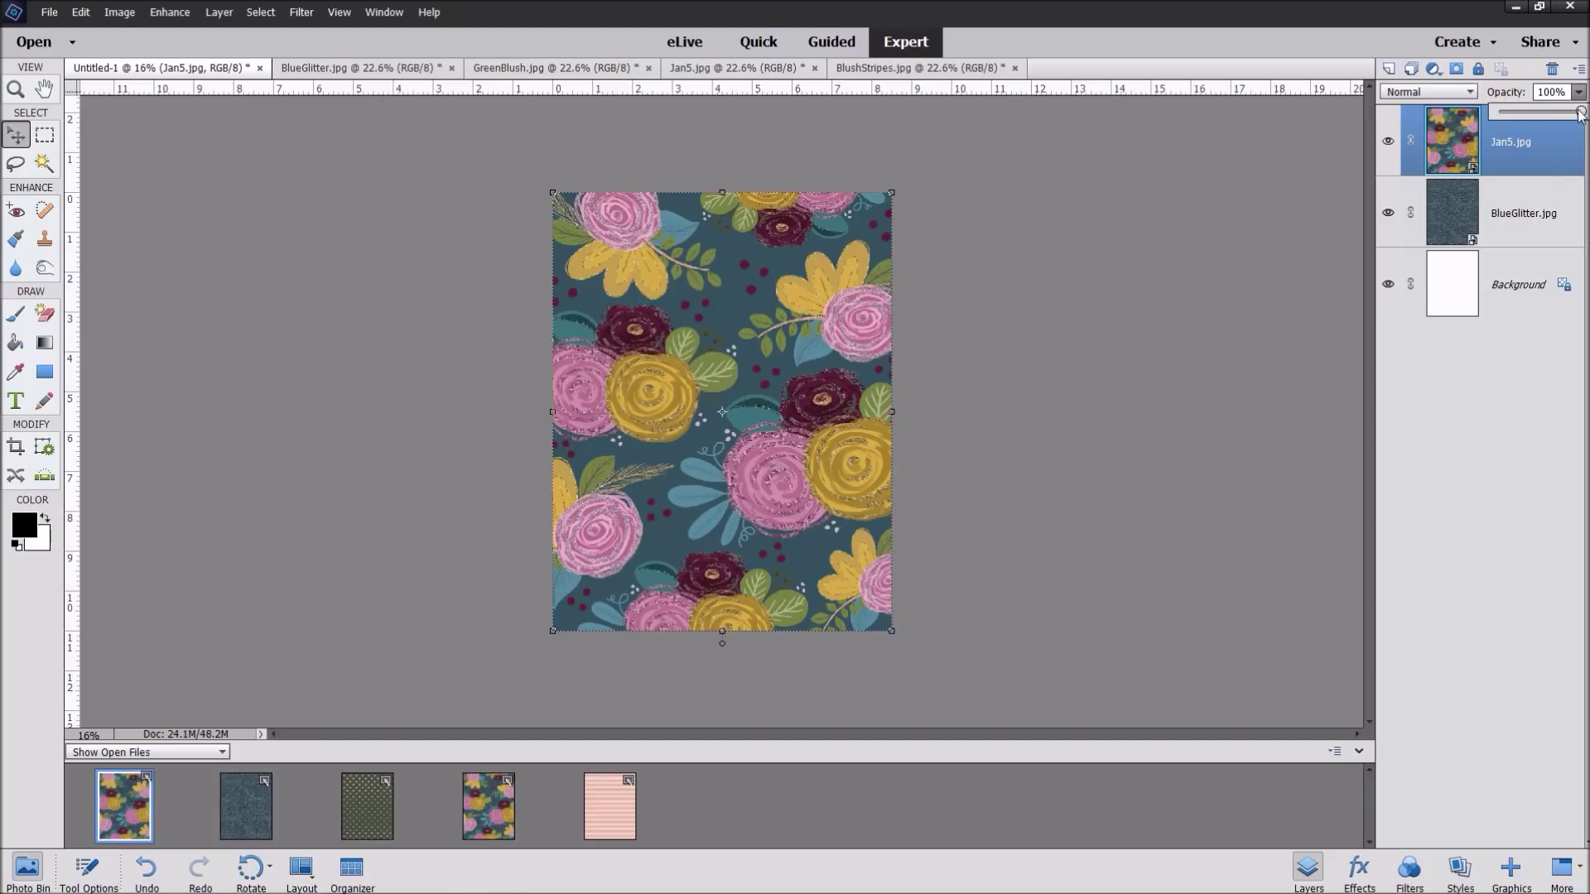
{"action": "left_click_drag", "start_coordinate": [1582, 113], "coordinate": [1547, 112]}
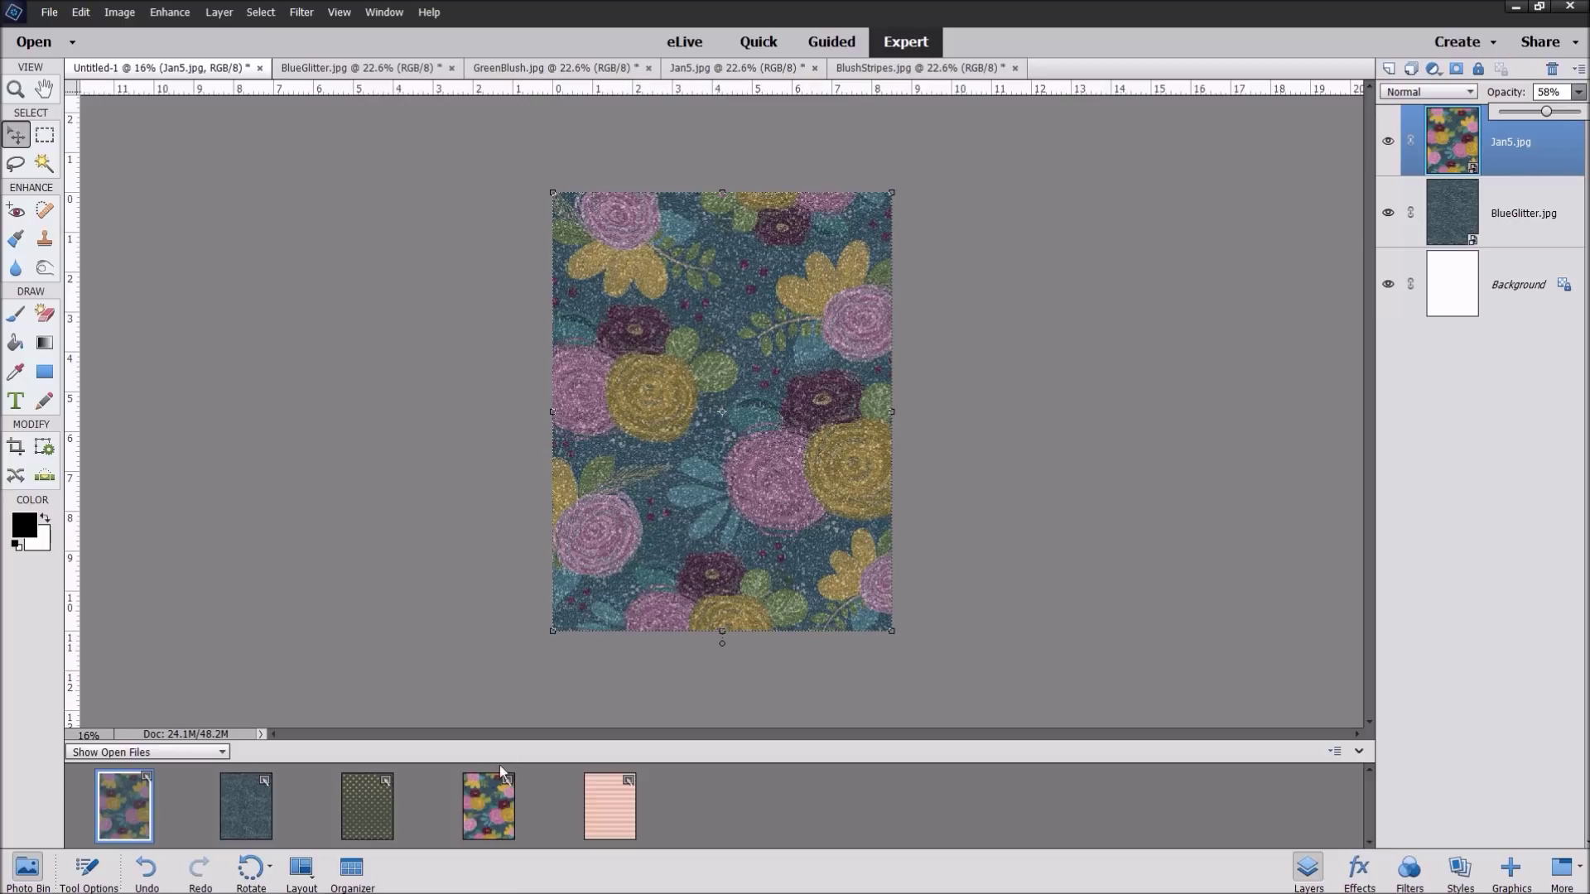
{"action": "left_click_drag", "start_coordinate": [617, 820], "coordinate": [723, 375]}
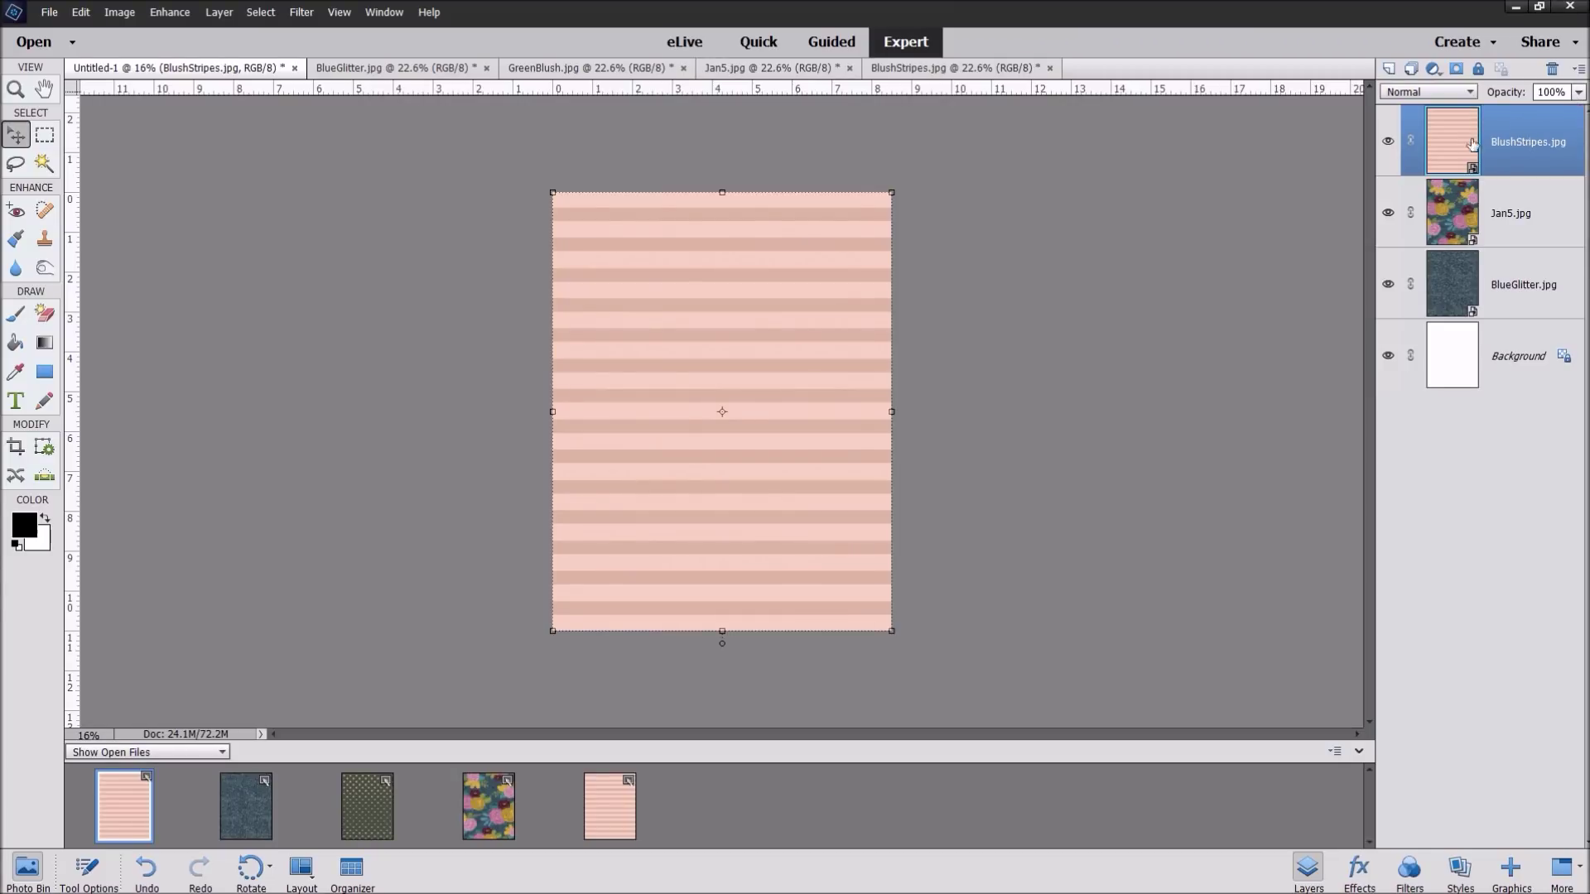
Move the BlushStripes layer below the Jan5 floral layer in the stack
{"action": "left_click", "coordinate": [1579, 92]}
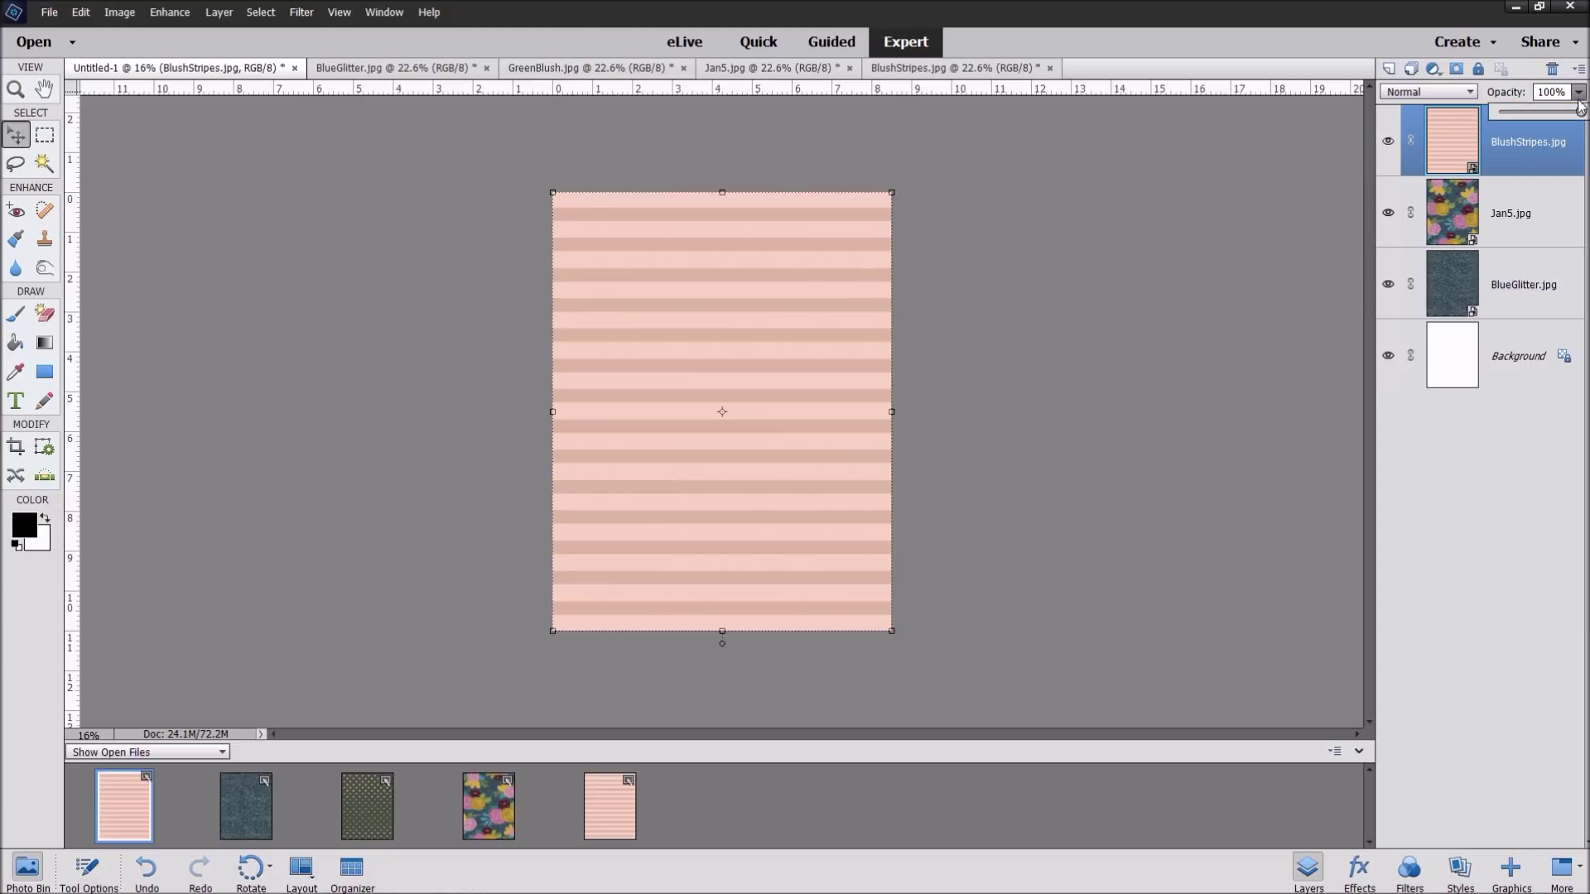
{"action": "left_click_drag", "start_coordinate": [1581, 113], "coordinate": [1531, 112]}
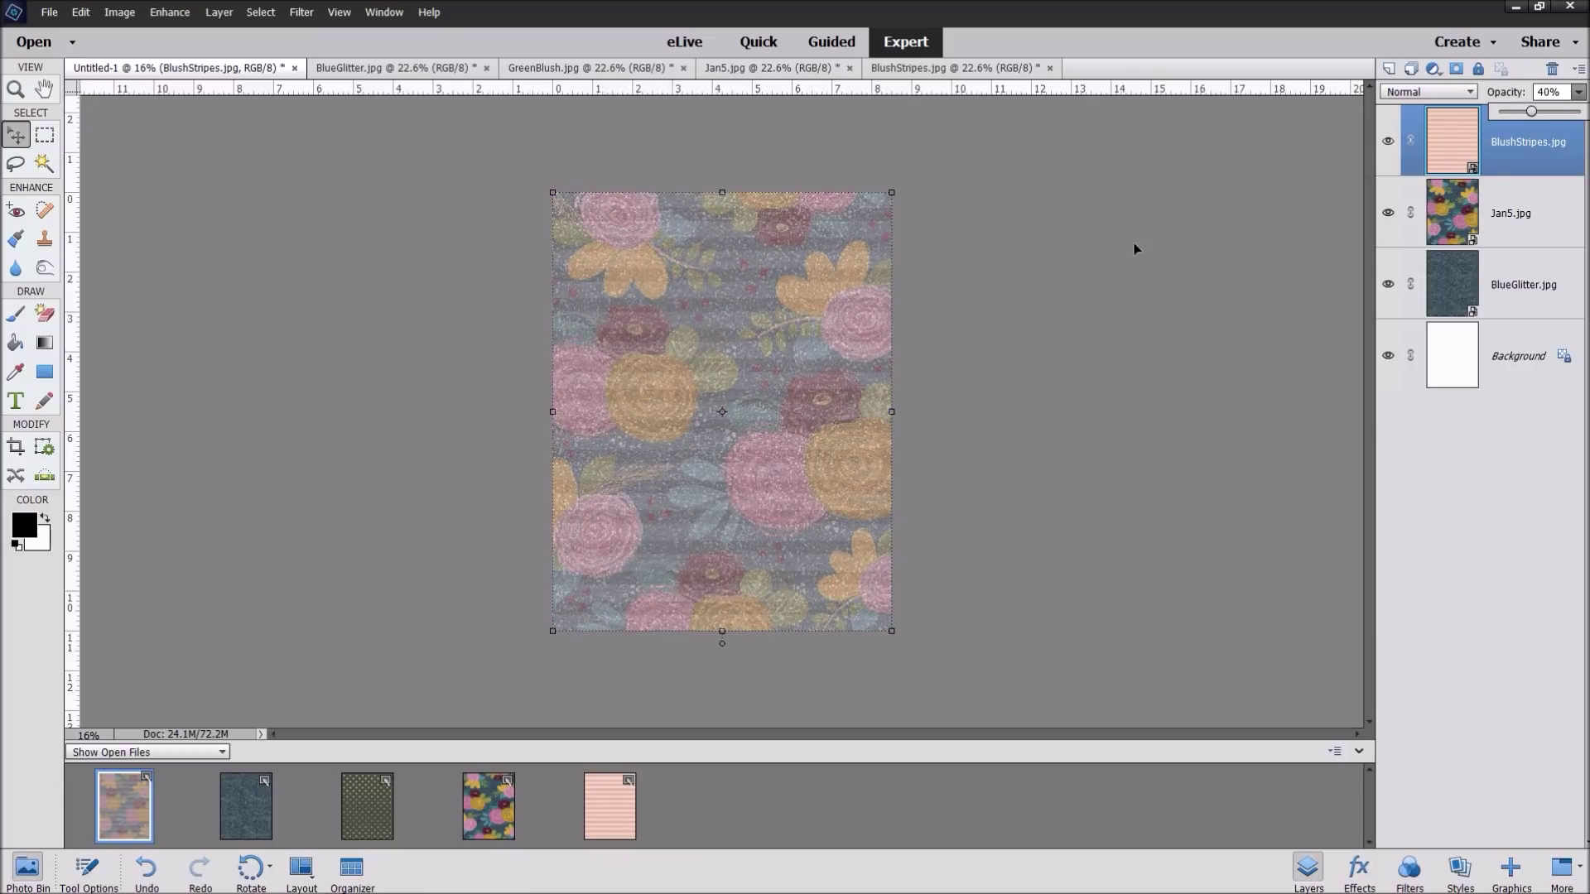
{"action": "left_click", "coordinate": [1535, 143]}
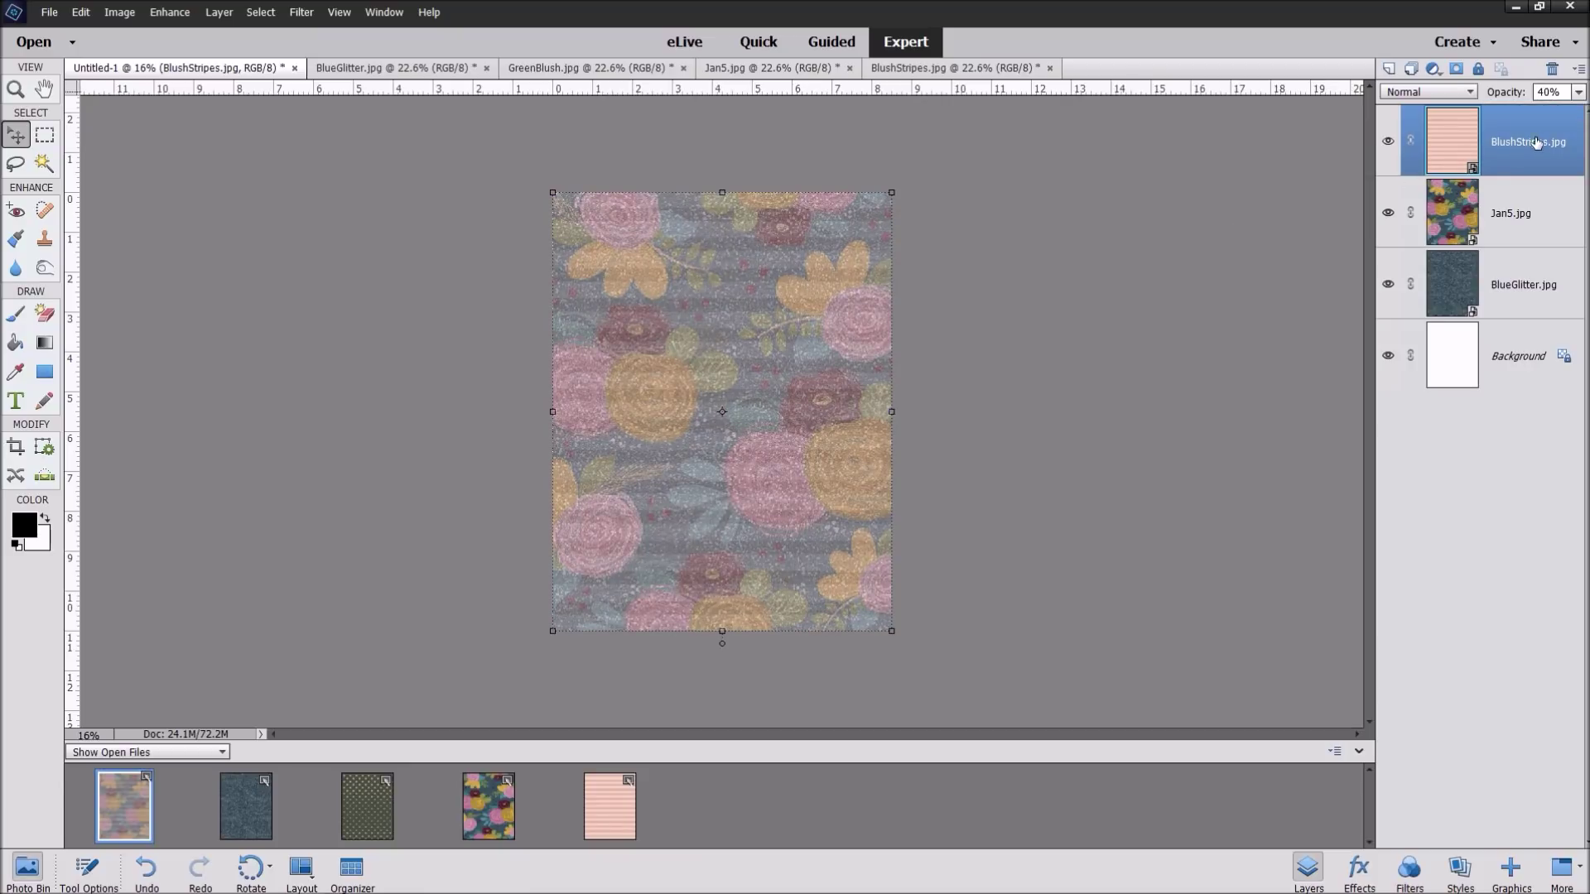
{"action": "left_click_drag", "start_coordinate": [1536, 142], "coordinate": [1498, 145]}
{"action": "left_click_drag", "start_coordinate": [1512, 138], "coordinate": [1511, 214]}
{"action": "left_click_drag", "start_coordinate": [1510, 142], "coordinate": [1512, 265]}
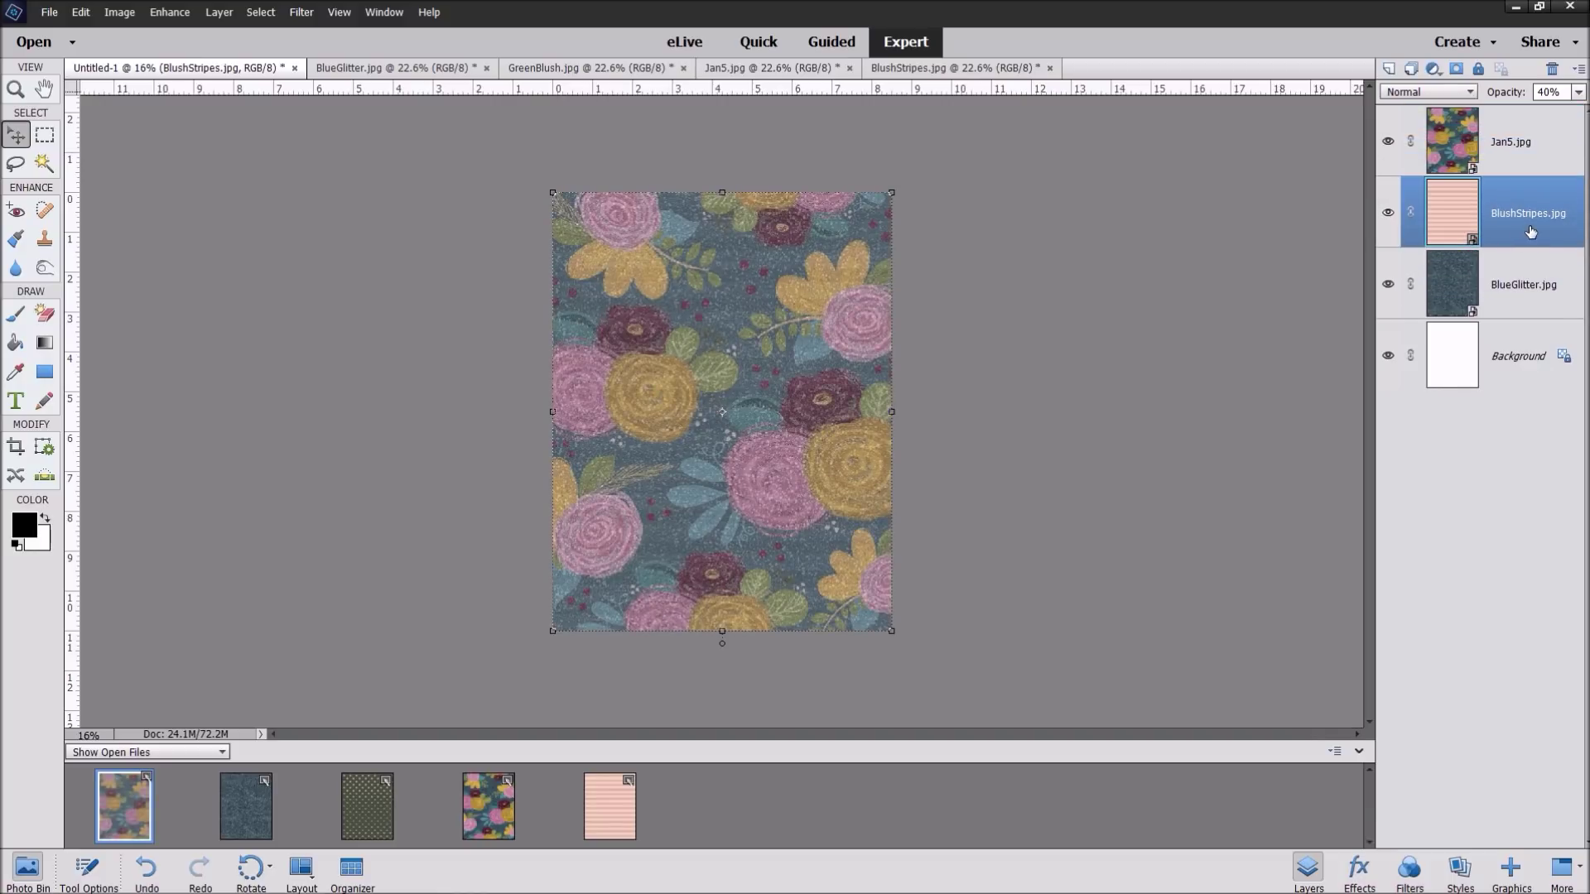
Set the BlushStripes layer opacity to 72%
{"action": "left_click", "coordinate": [1529, 147]}
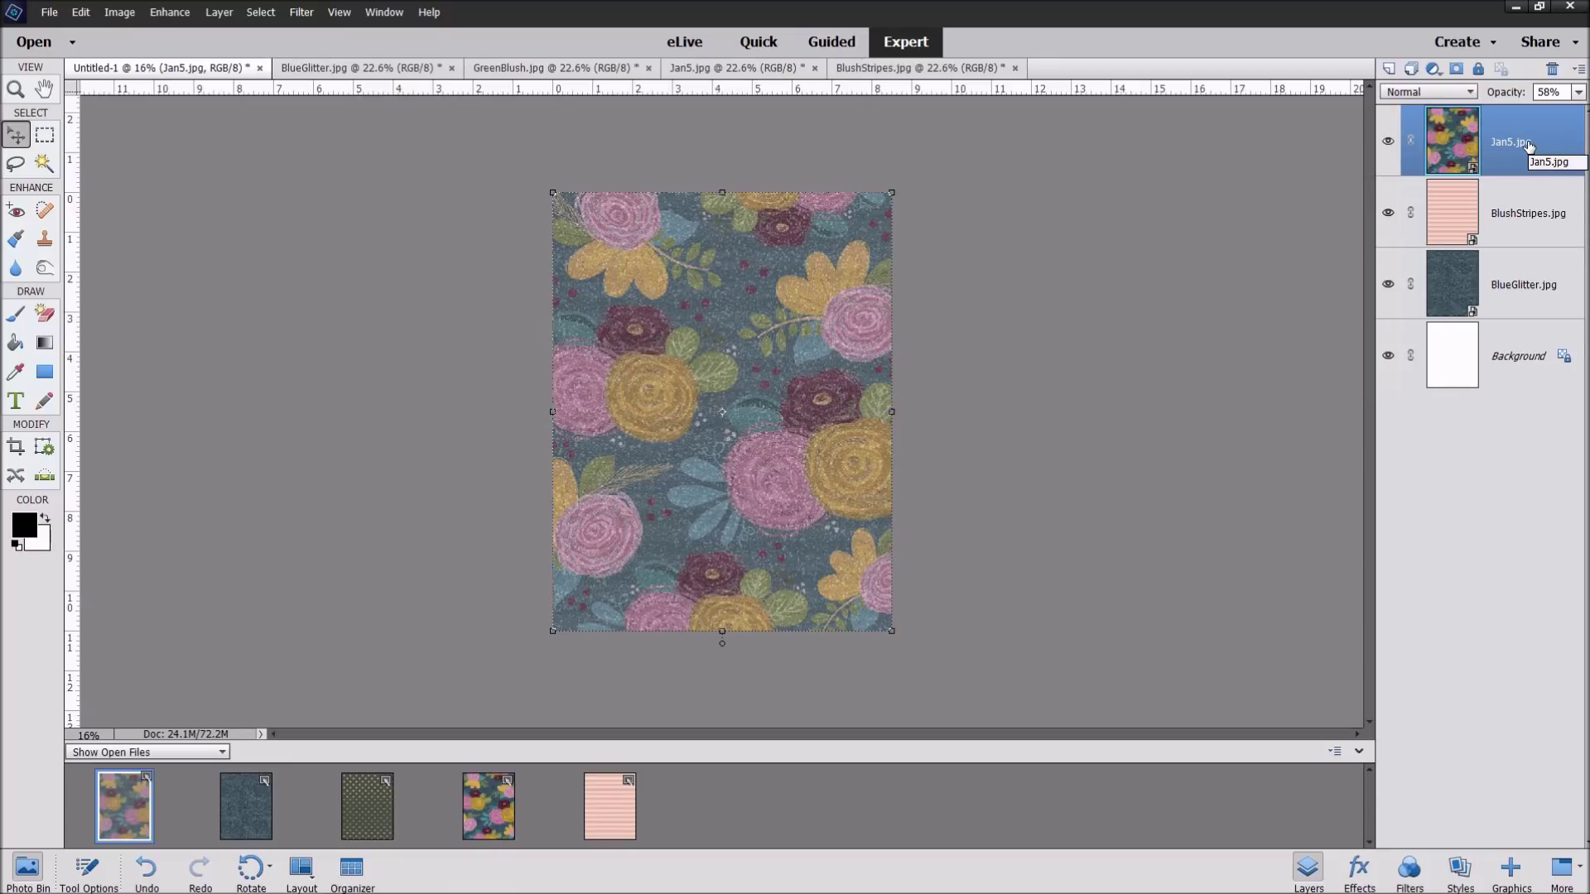
{"action": "left_click", "coordinate": [1528, 215]}
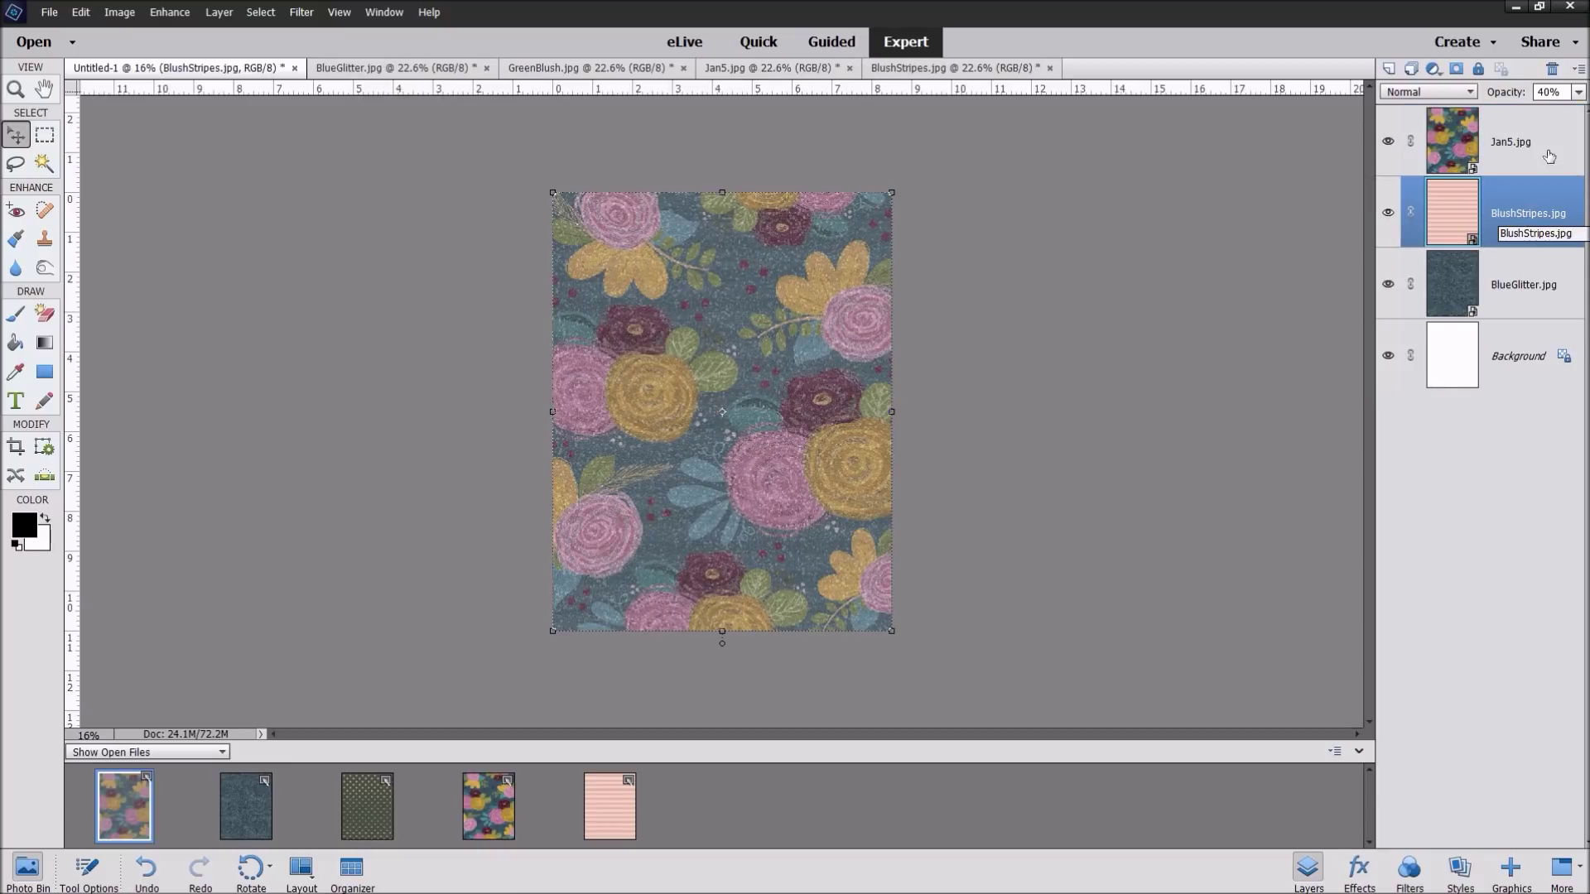
{"action": "left_click", "coordinate": [1578, 92]}
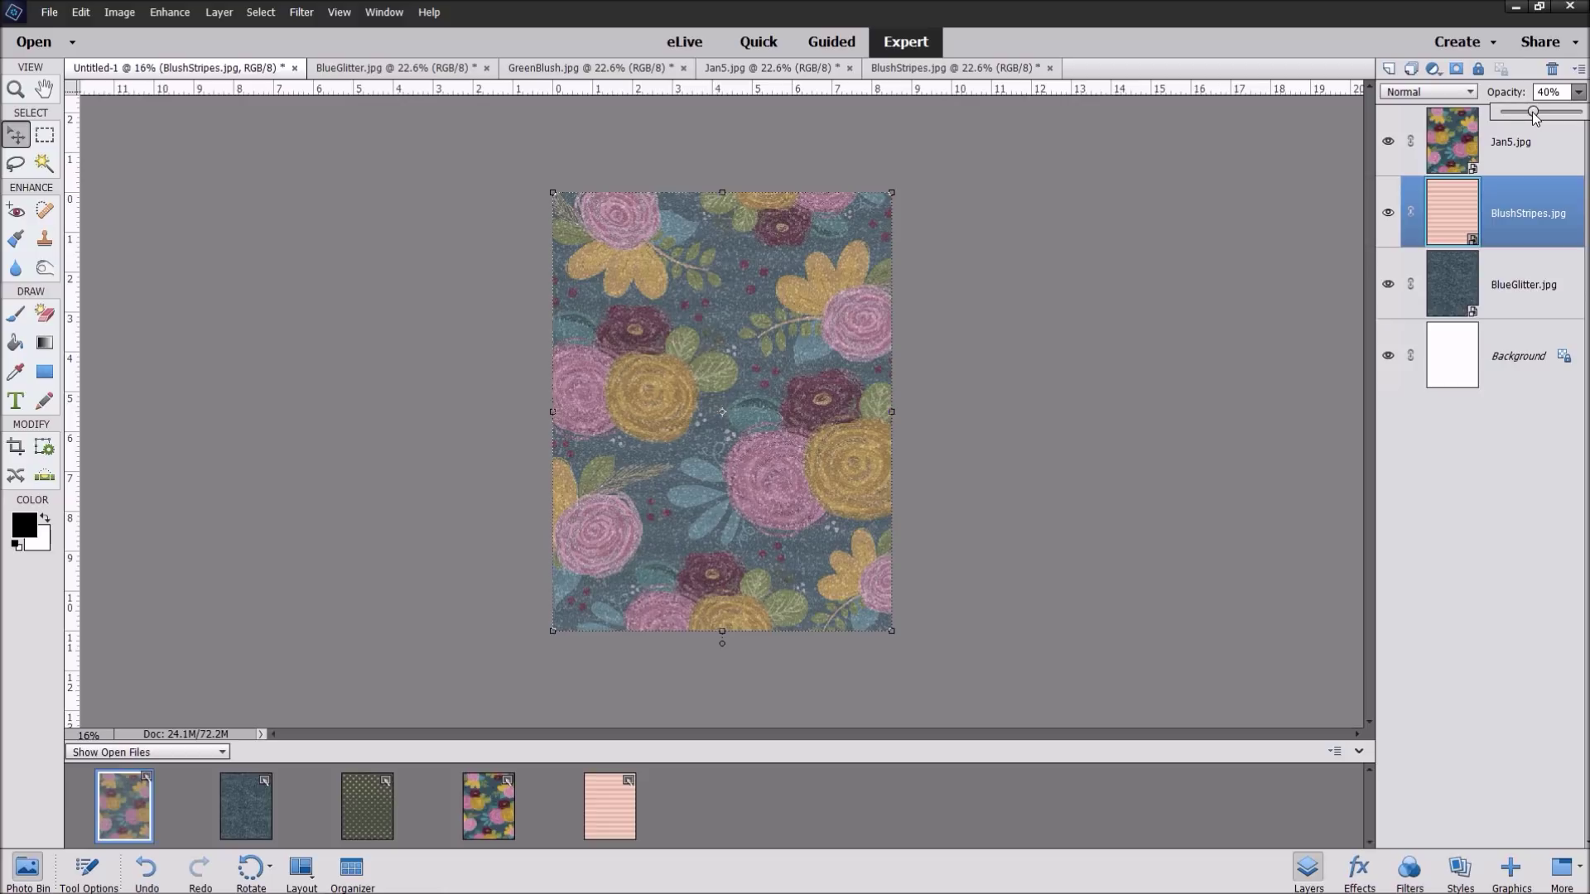
{"action": "left_click_drag", "start_coordinate": [1537, 119], "coordinate": [1559, 111]}
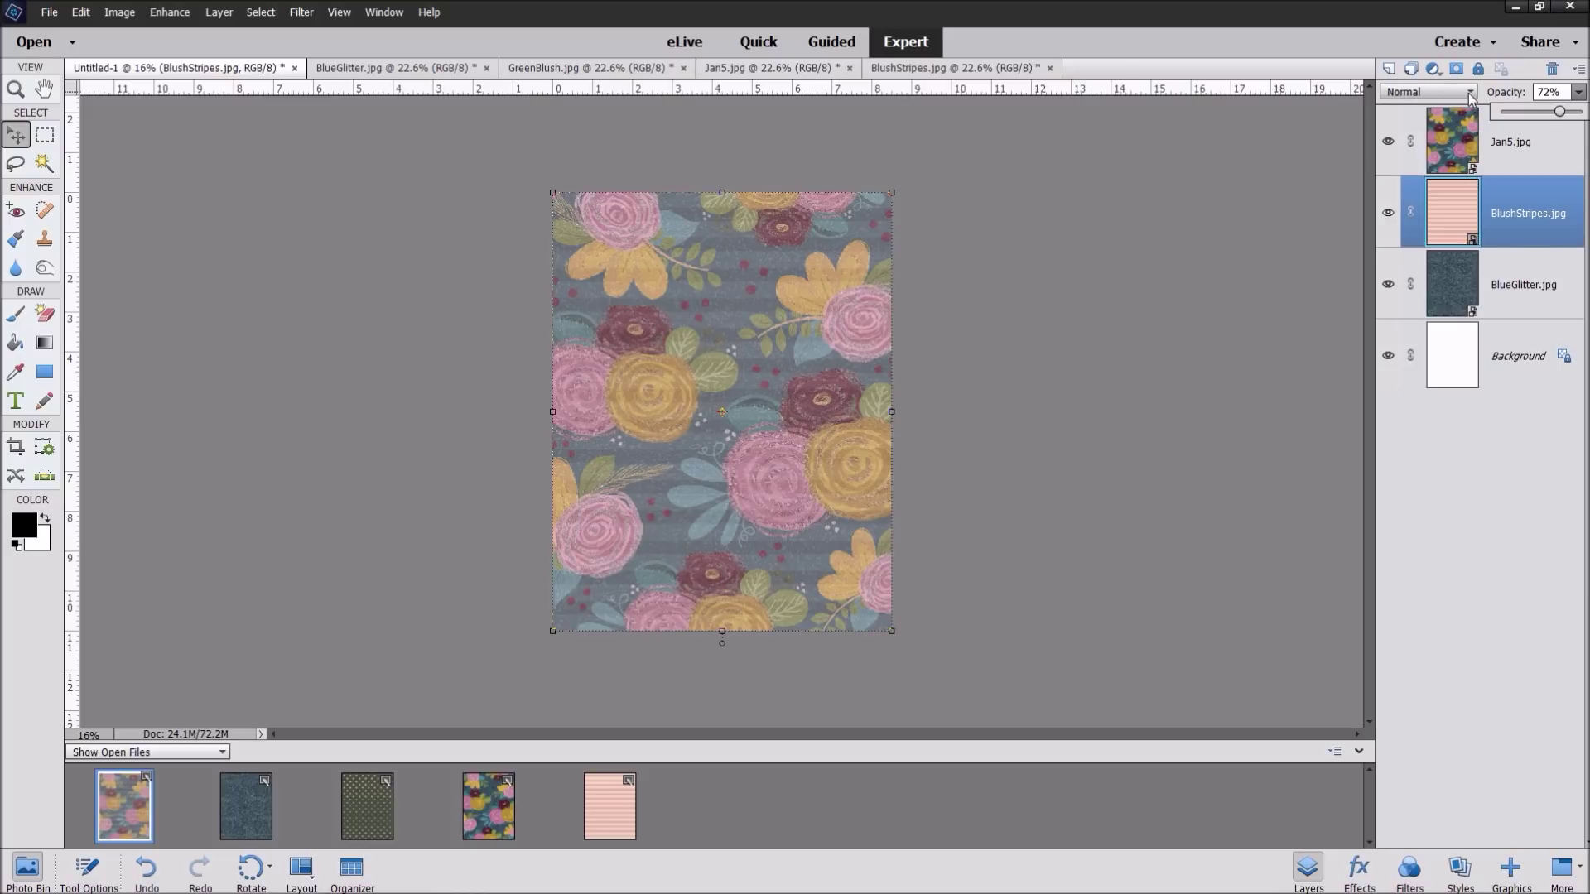
Set Jan5's blend mode to Overlay and move BlushStripes beneath BlueGlitter
{"action": "key", "text": "alt+bracketright"}
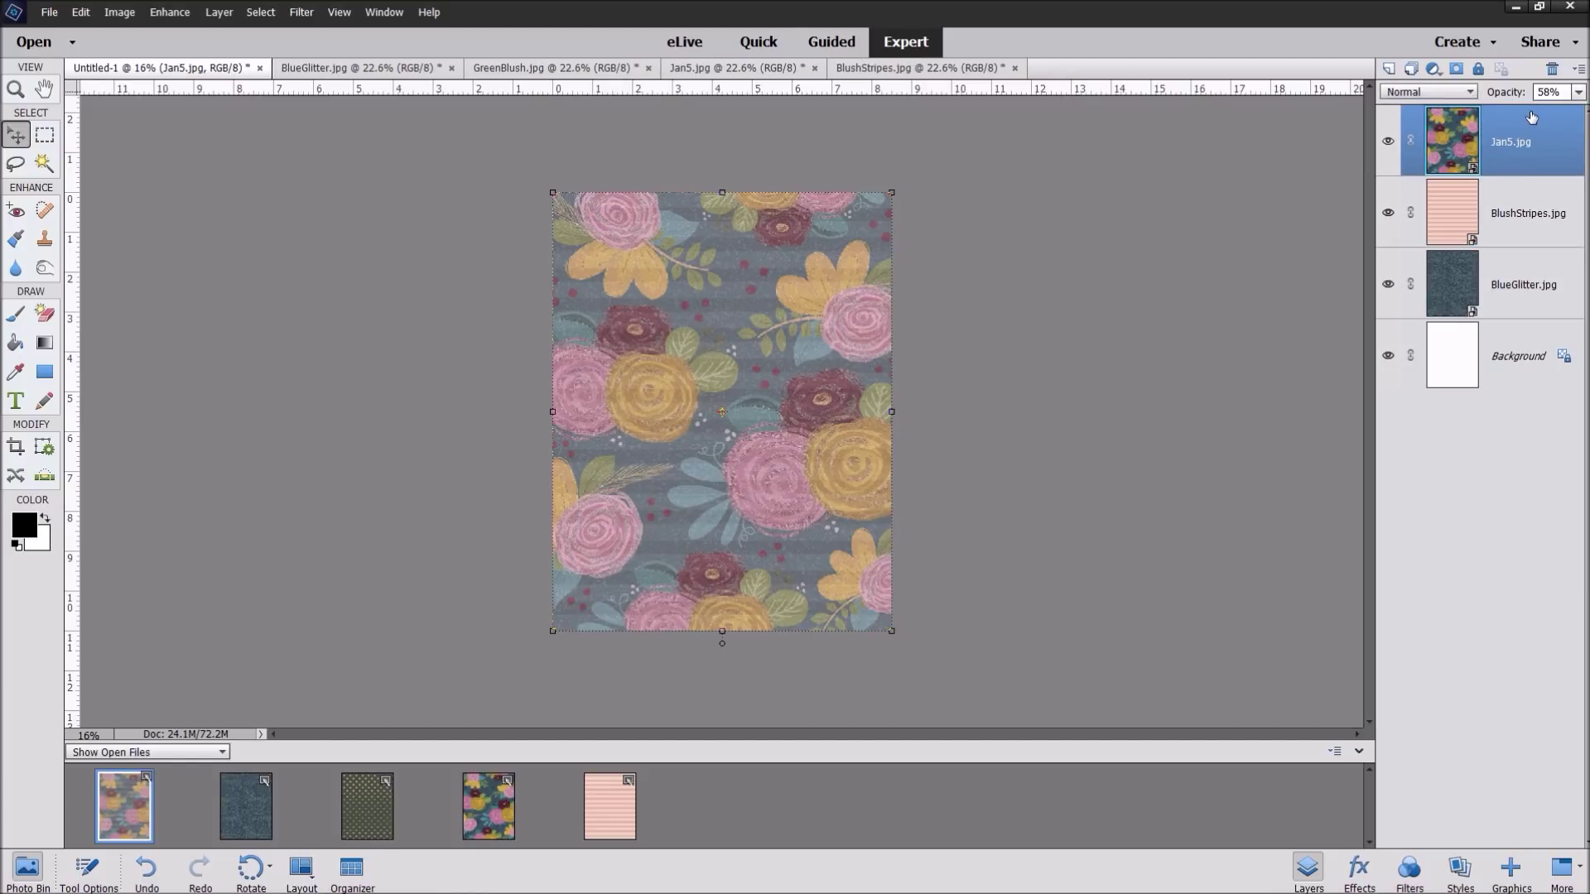
{"action": "left_click", "coordinate": [1470, 98]}
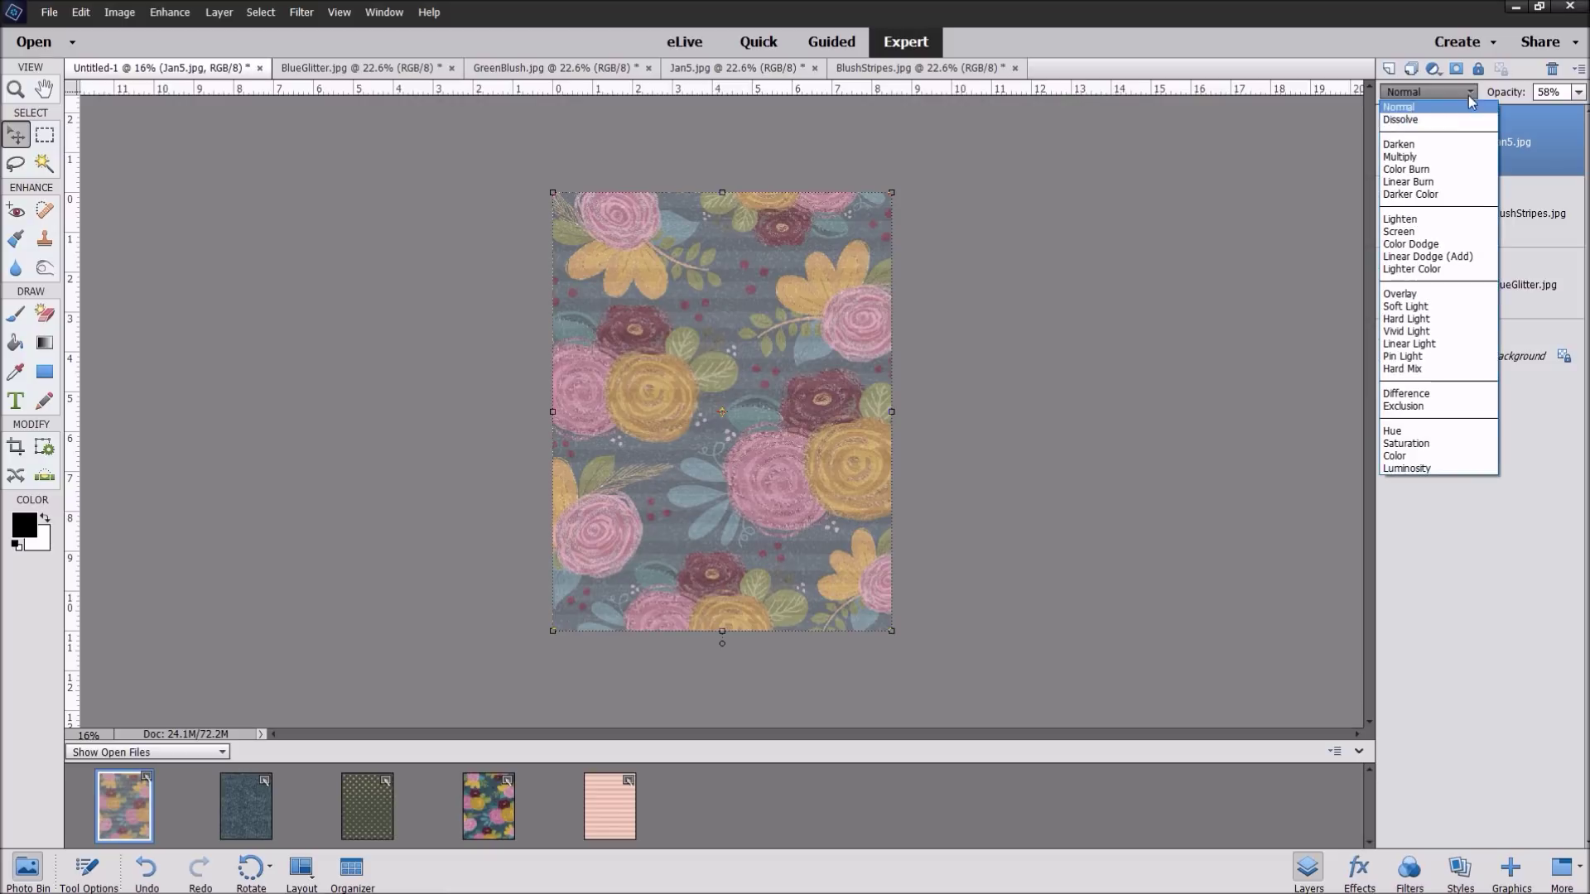
{"action": "left_click", "coordinate": [1417, 298]}
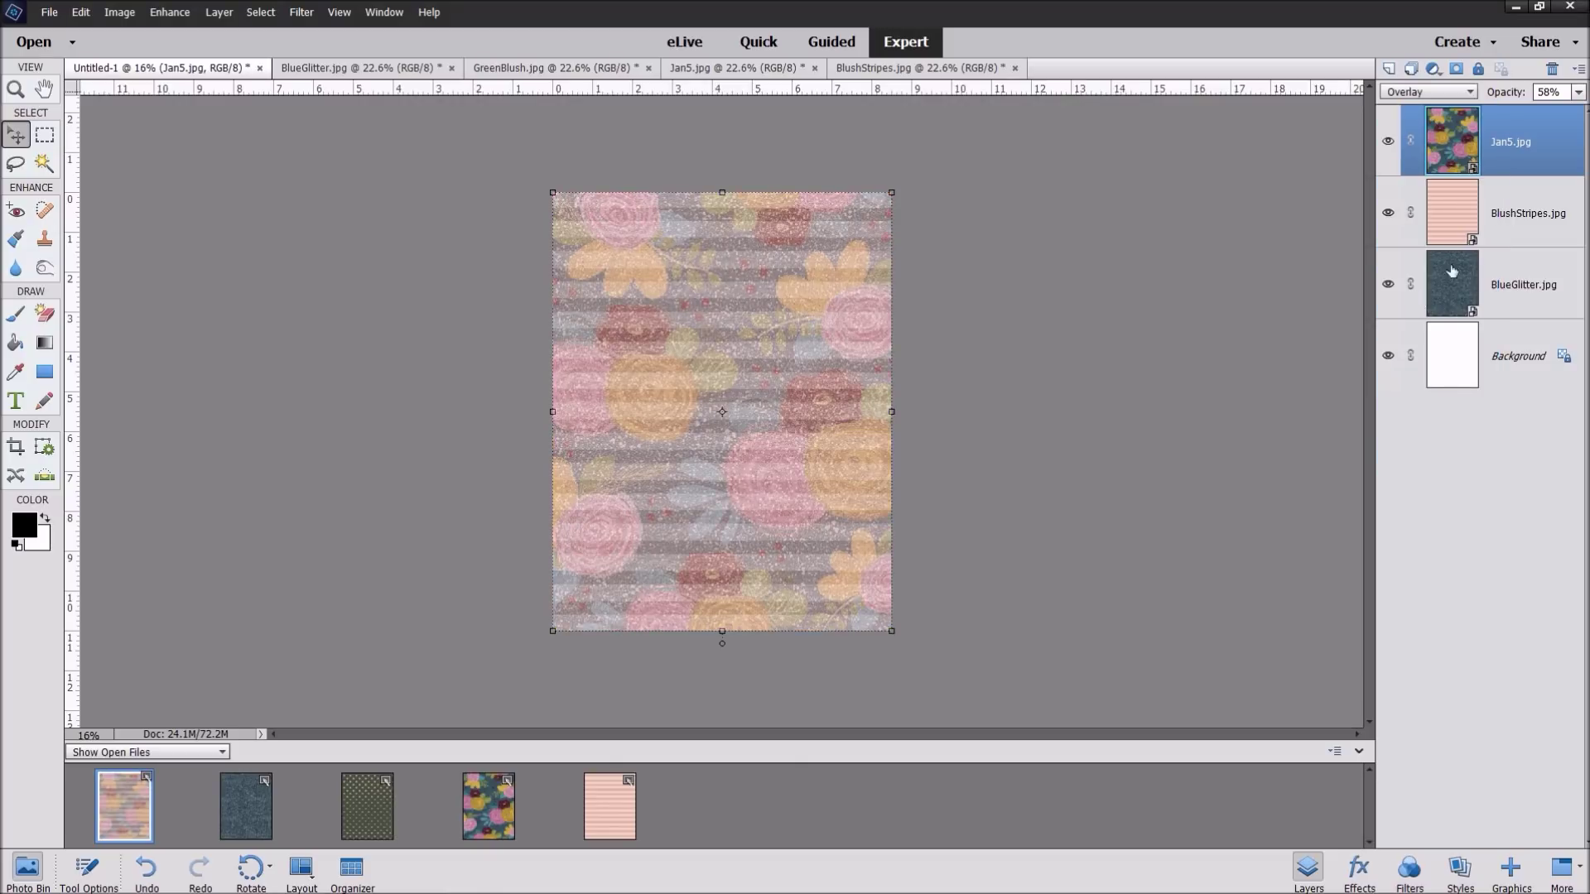
{"action": "left_click_drag", "start_coordinate": [1506, 132], "coordinate": [1522, 223]}
{"action": "left_click_drag", "start_coordinate": [1520, 137], "coordinate": [1519, 301]}
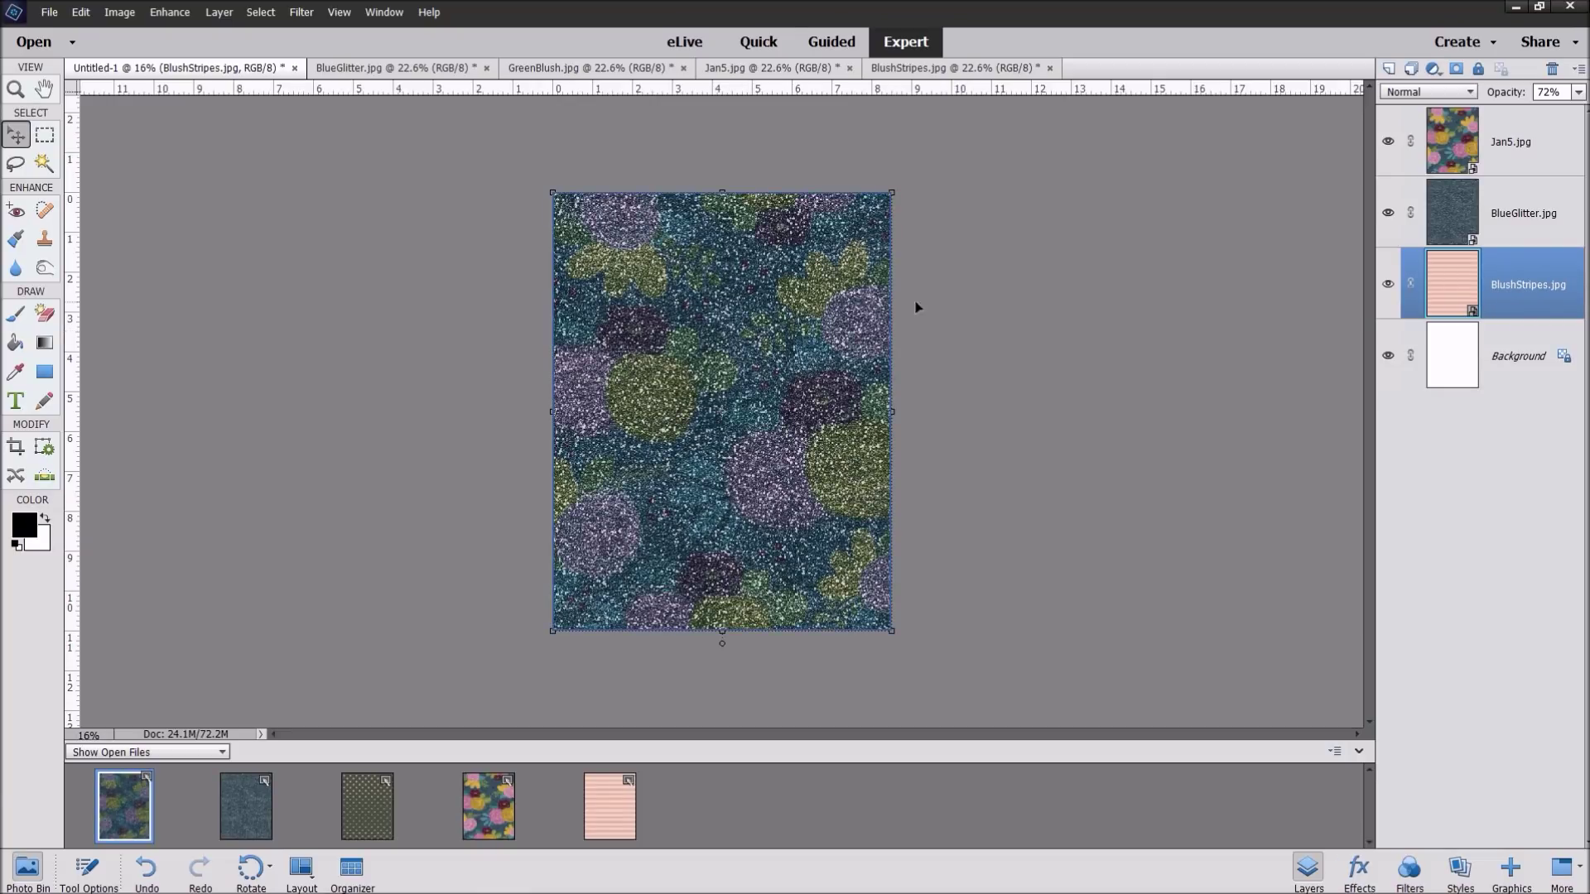
Raise the Jan5 layer's opacity to 77%
{"action": "left_click", "coordinate": [1519, 146]}
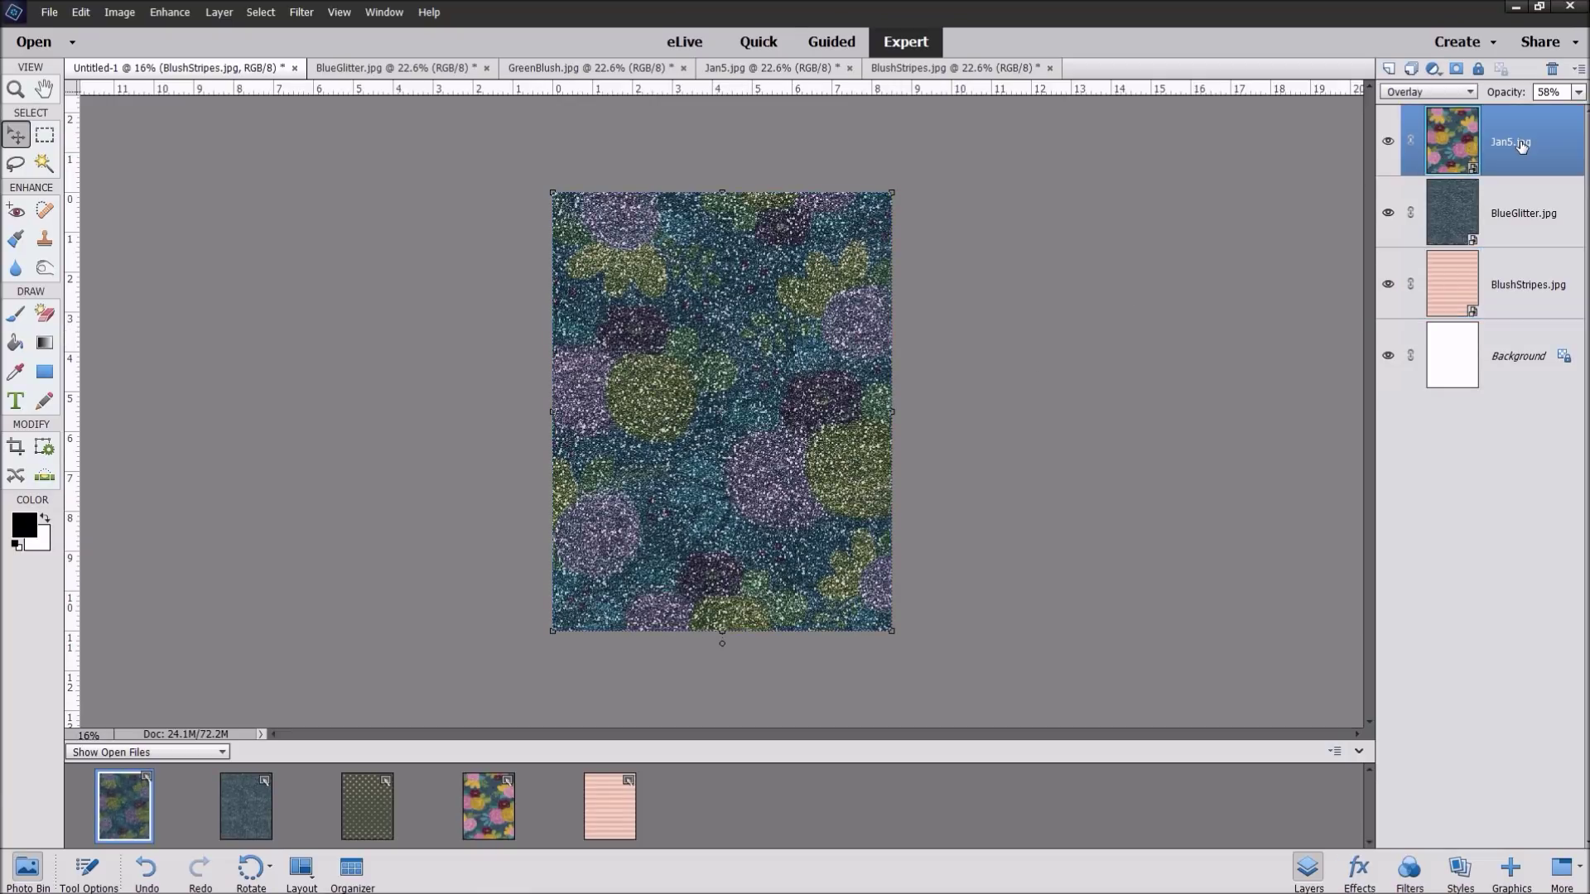
{"action": "left_click", "coordinate": [1578, 92]}
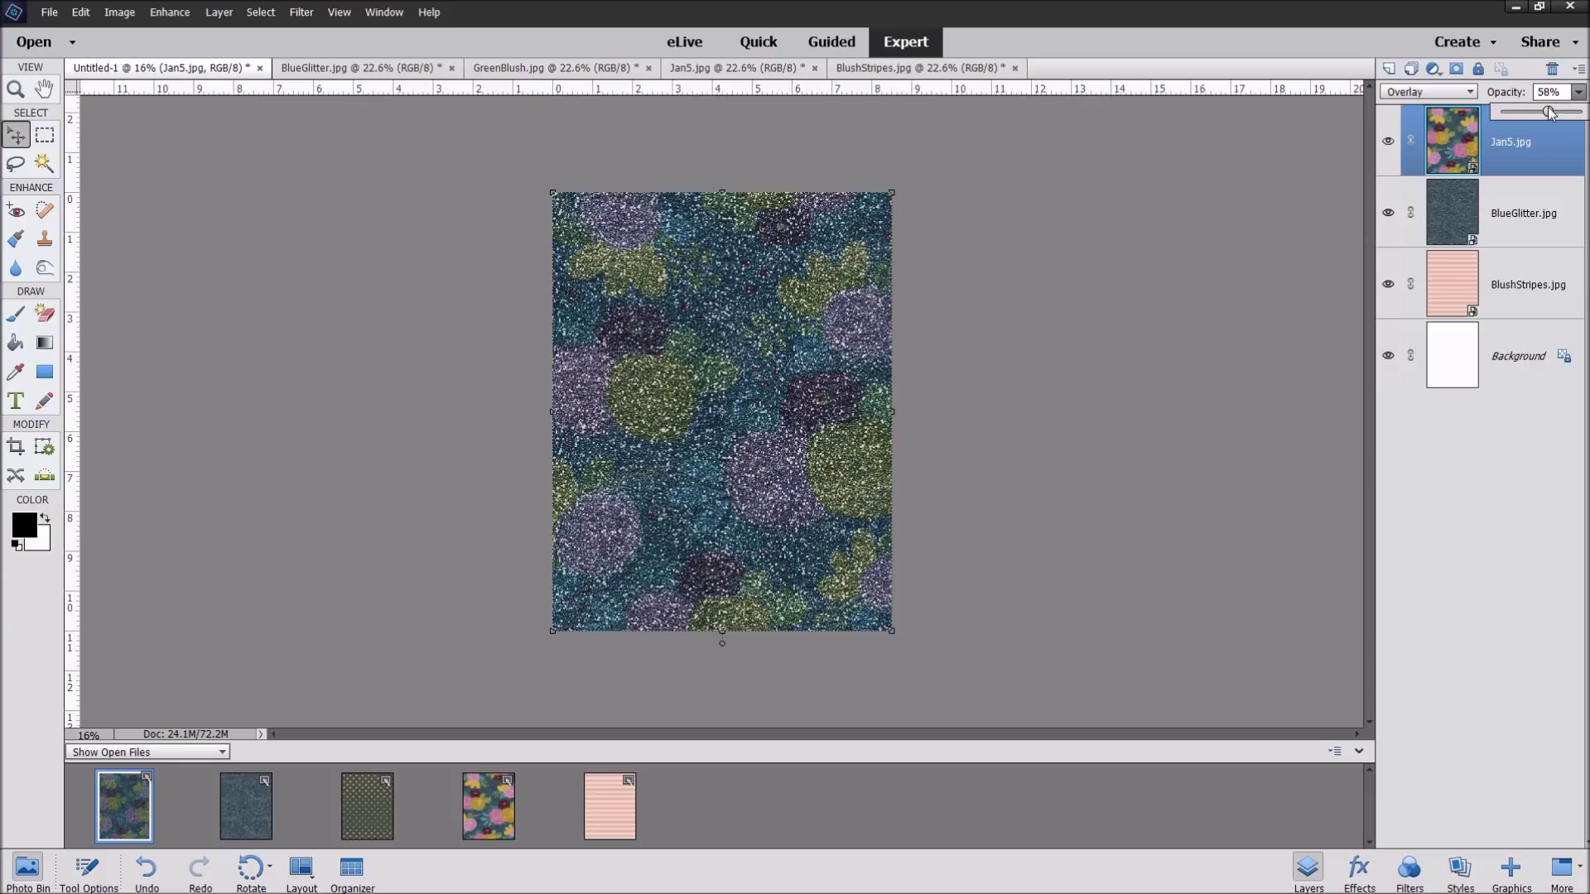
{"action": "left_click_drag", "start_coordinate": [1548, 112], "coordinate": [1557, 116]}
{"action": "left_click", "coordinate": [1564, 113]}
{"action": "left_click", "coordinate": [1474, 284]}
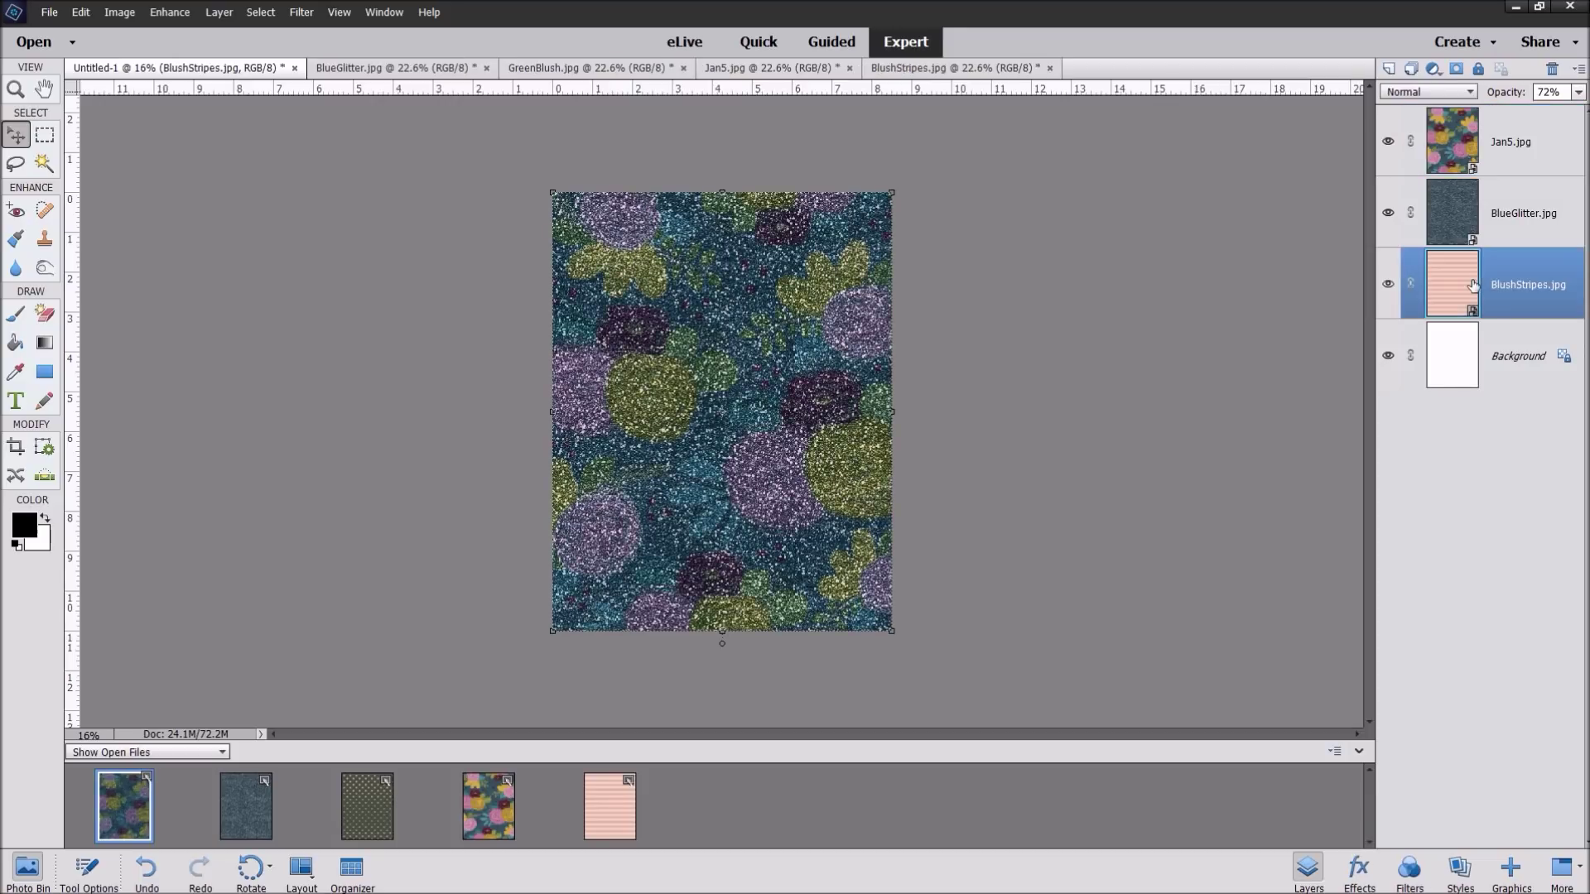
{"action": "left_click", "coordinate": [1471, 144]}
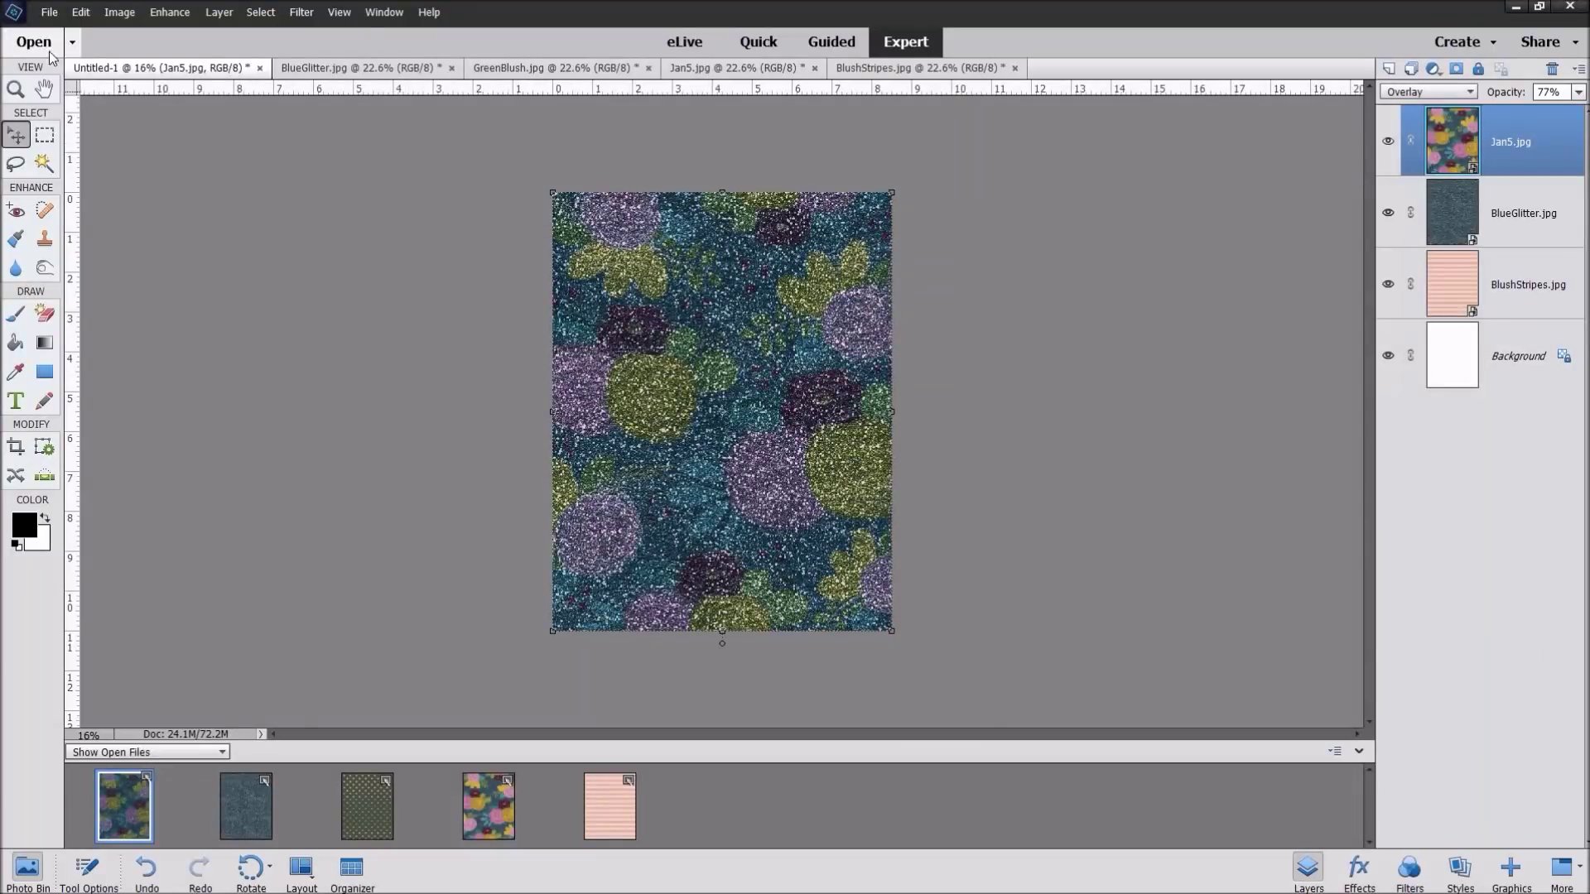
{"action": "left_click", "coordinate": [50, 12]}
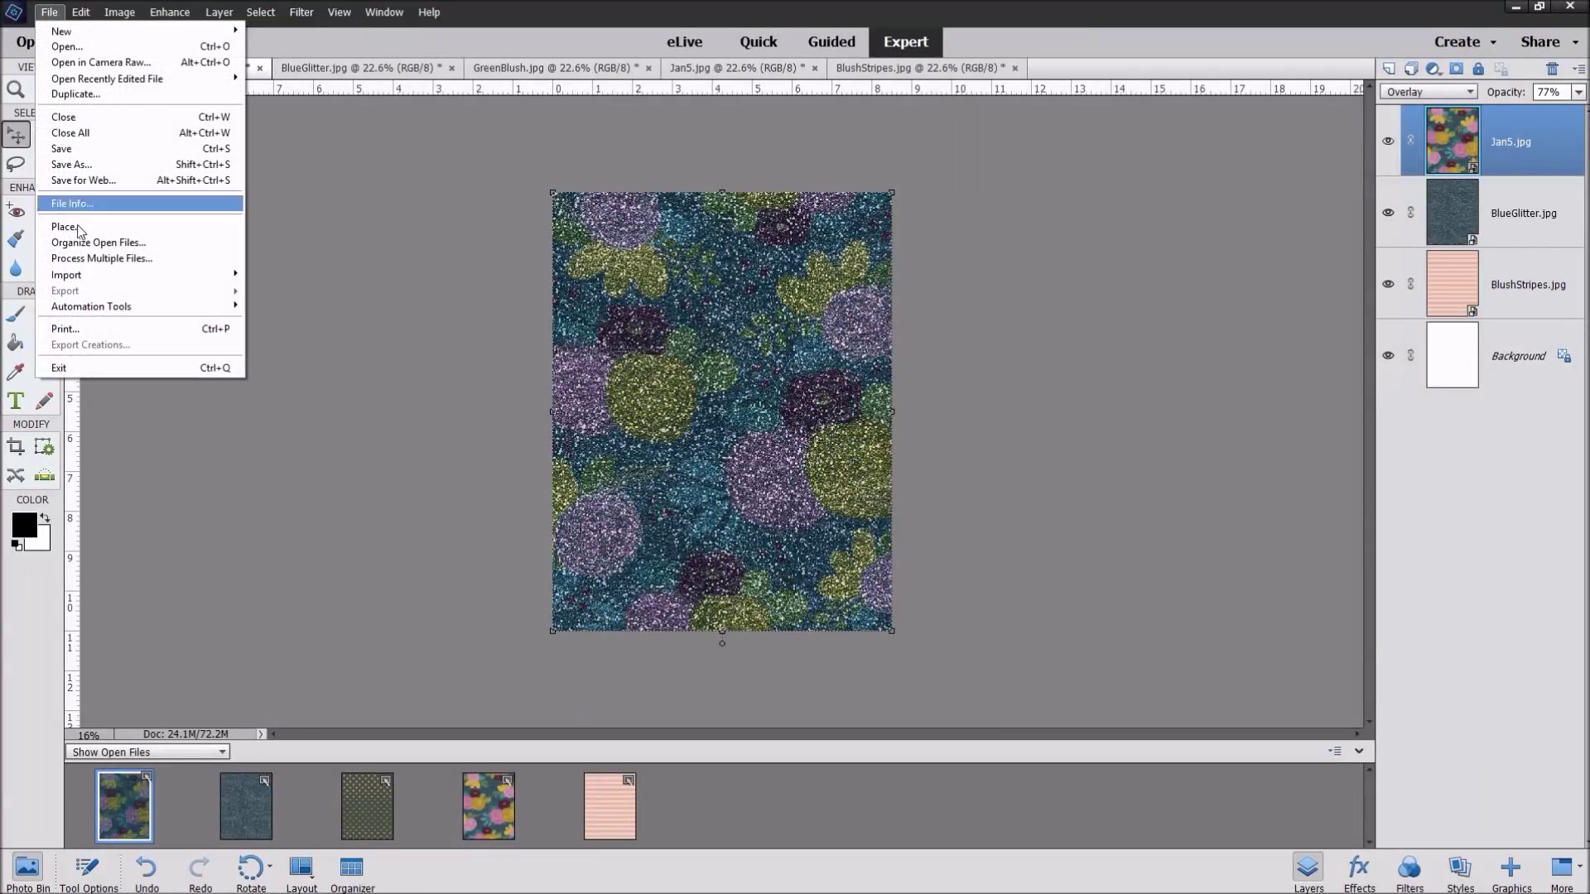
Bring up the print settings for the blended composite
{"action": "left_click", "coordinate": [66, 330]}
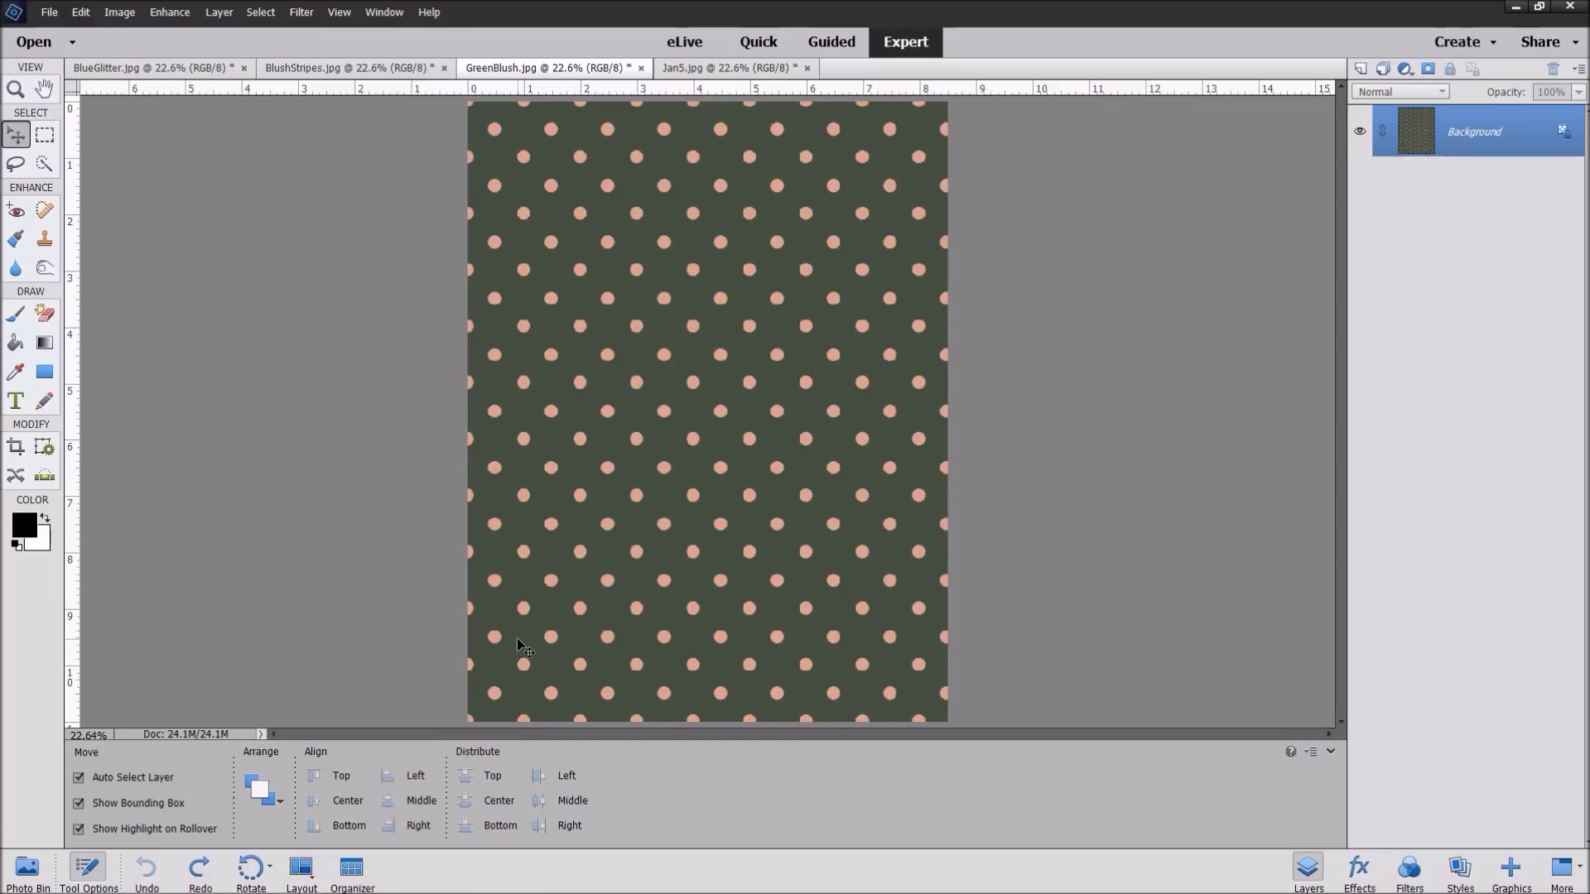
Pick bright pink #e565f1 as the foreground colour in the Color Picker
{"action": "left_click", "coordinate": [26, 531]}
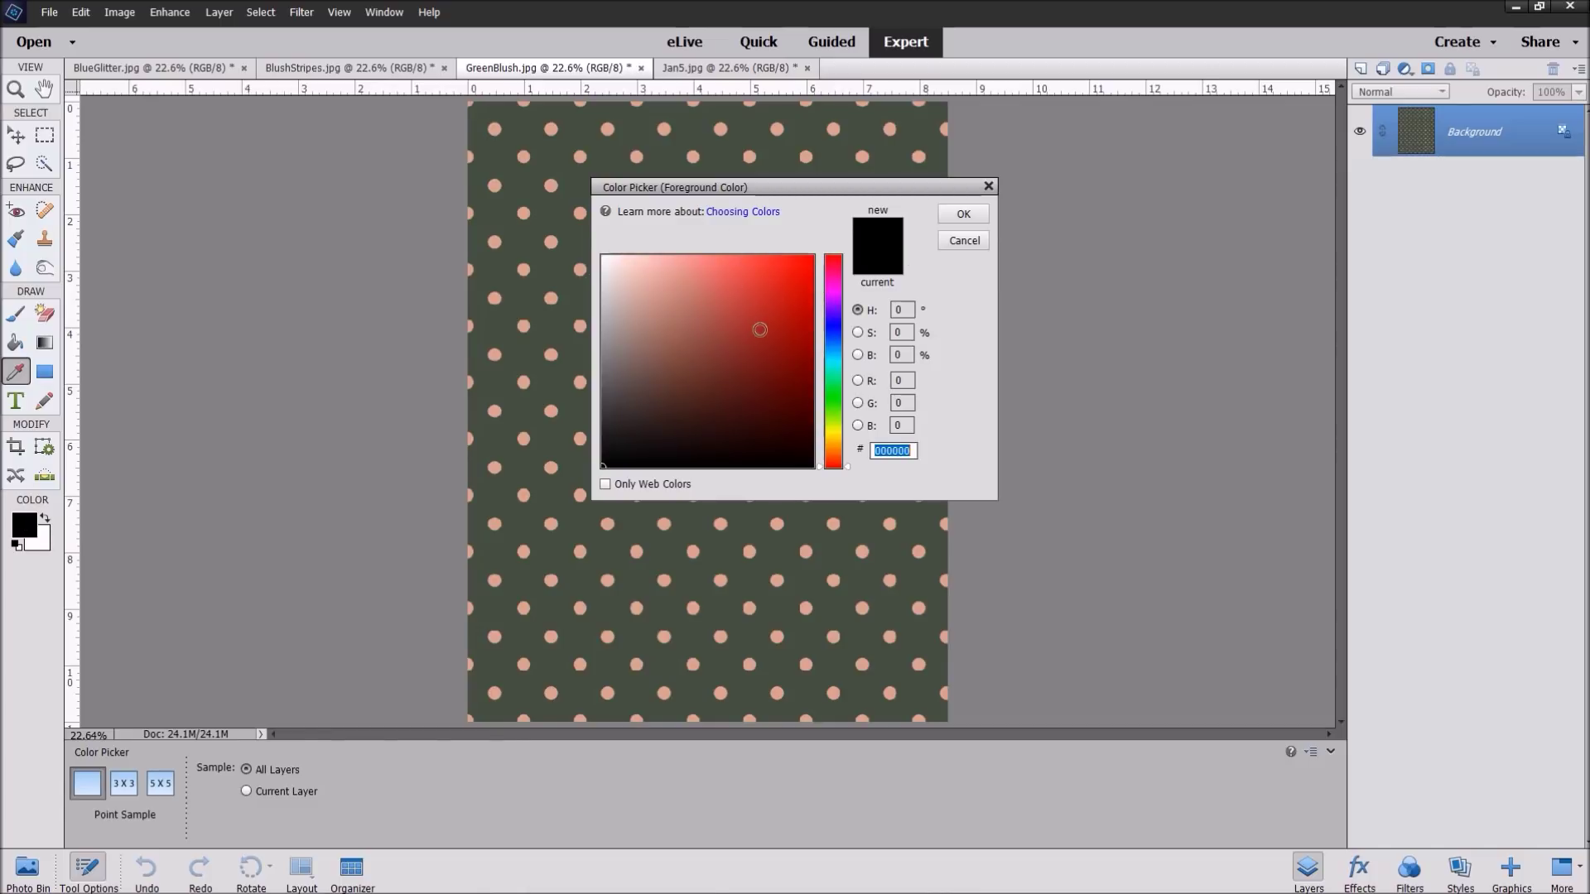
{"action": "left_click", "coordinate": [759, 329]}
{"action": "left_click", "coordinate": [732, 405]}
{"action": "left_click", "coordinate": [838, 361]}
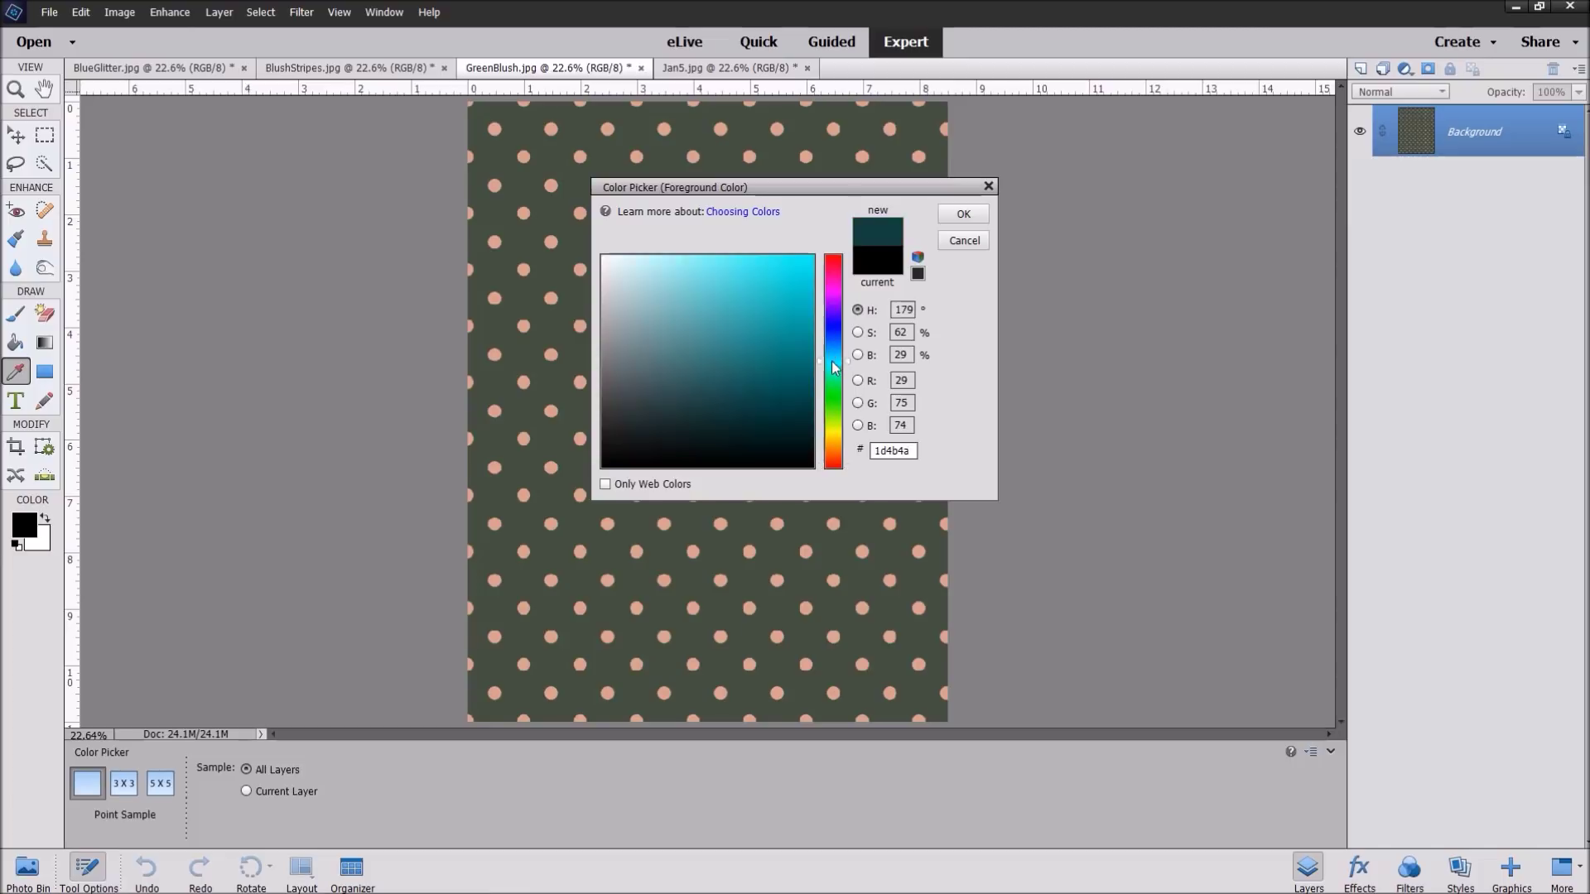
{"action": "left_click", "coordinate": [838, 401]}
{"action": "left_click_drag", "start_coordinate": [712, 399], "coordinate": [707, 322]}
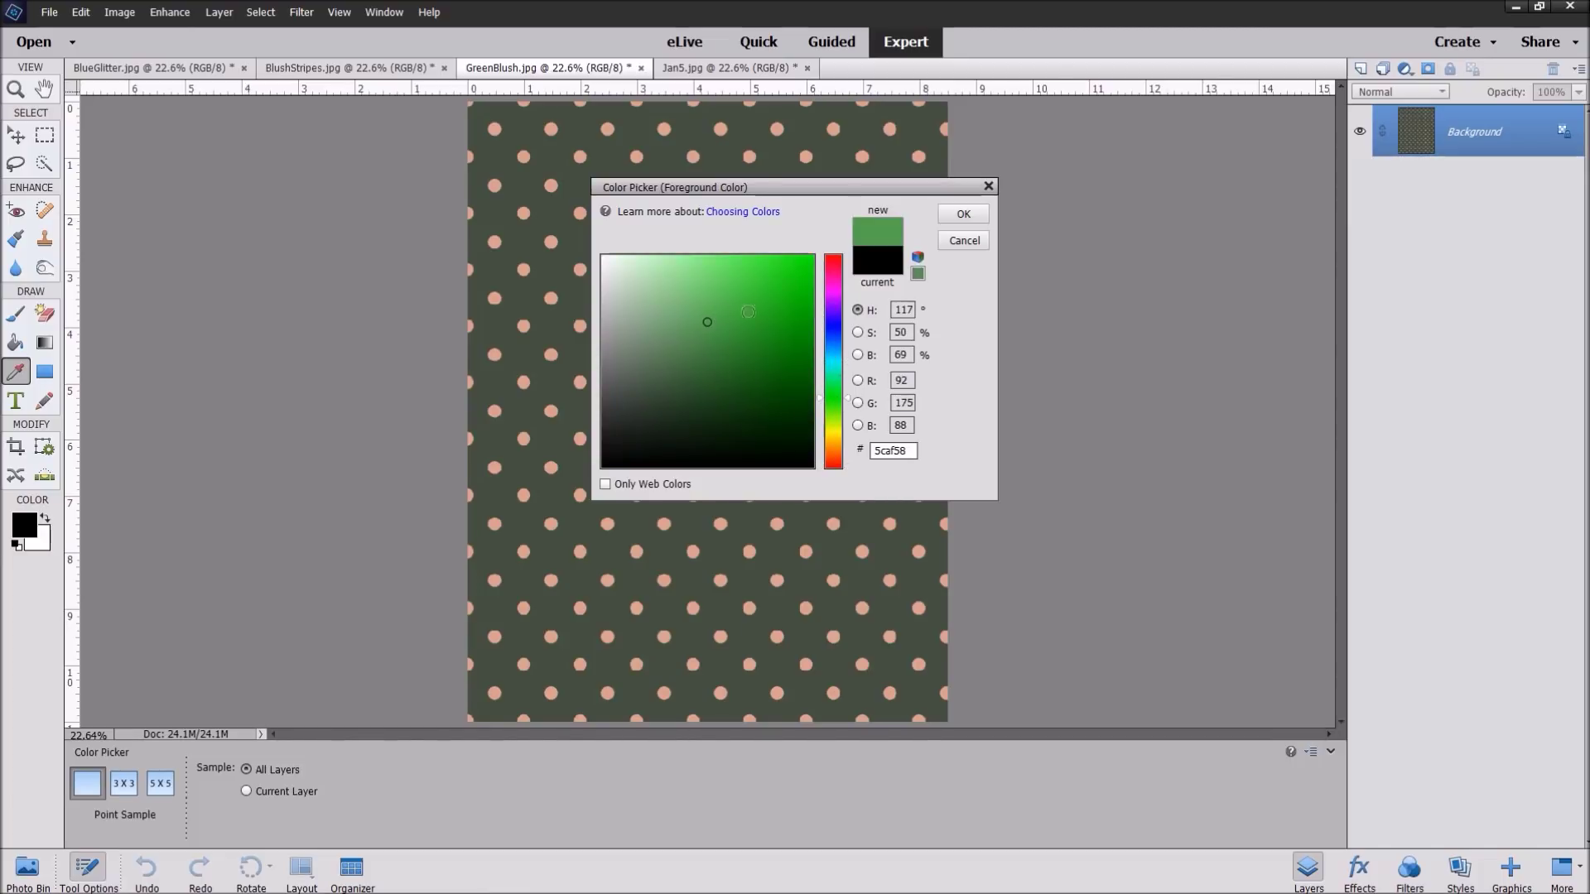
{"action": "left_click", "coordinate": [838, 414]}
{"action": "left_click", "coordinate": [833, 293]}
{"action": "left_click", "coordinate": [725, 266]}
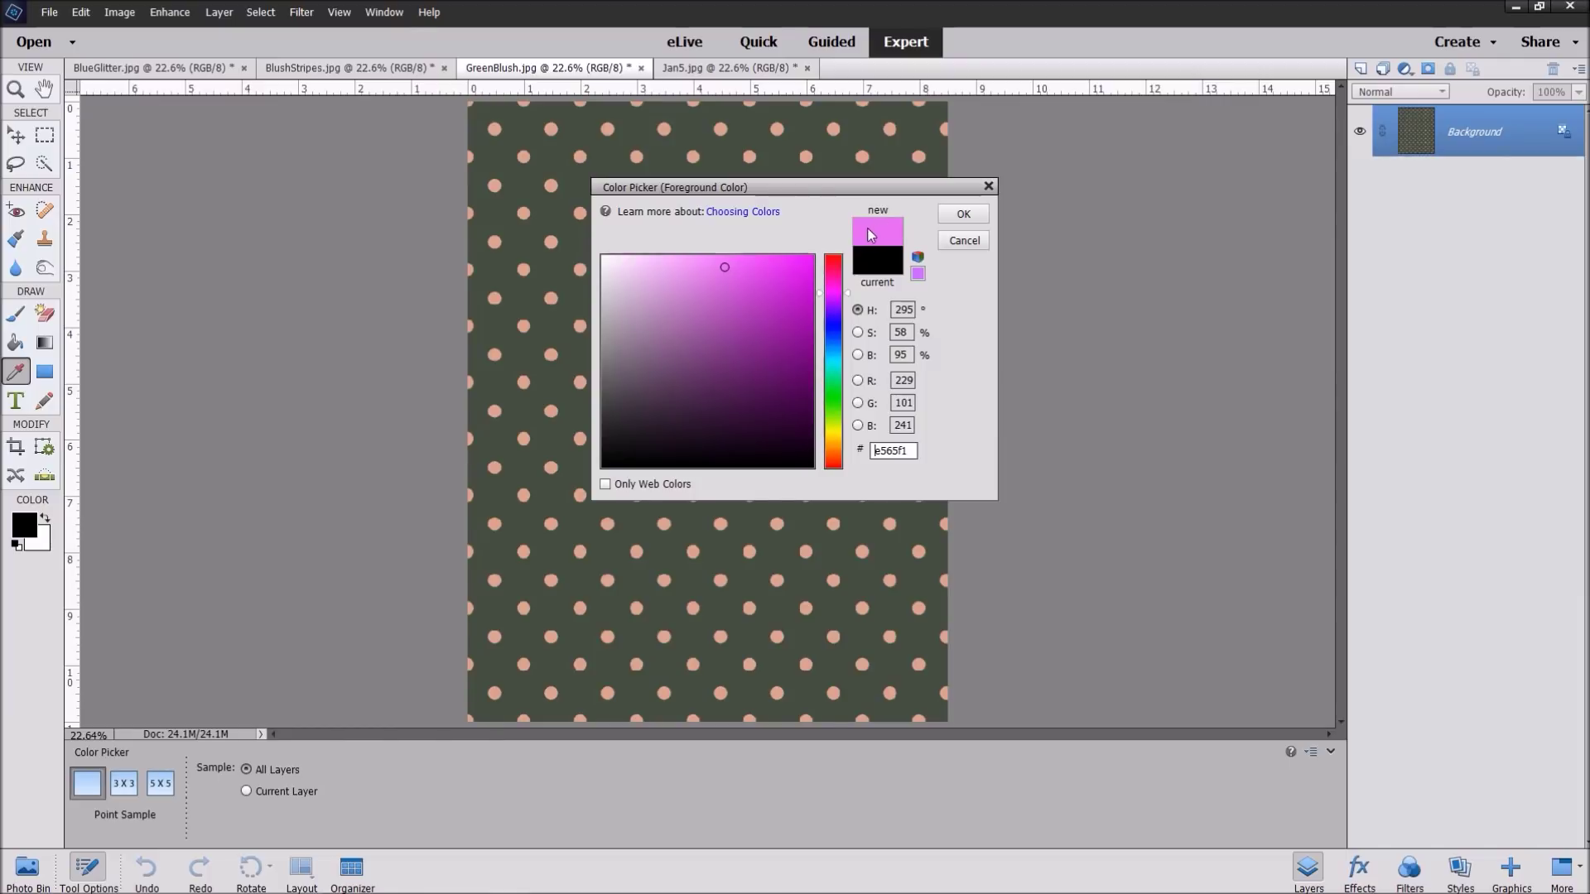
{"action": "left_click", "coordinate": [966, 220]}
{"action": "left_click", "coordinate": [964, 215]}
{"action": "key", "text": "v"}
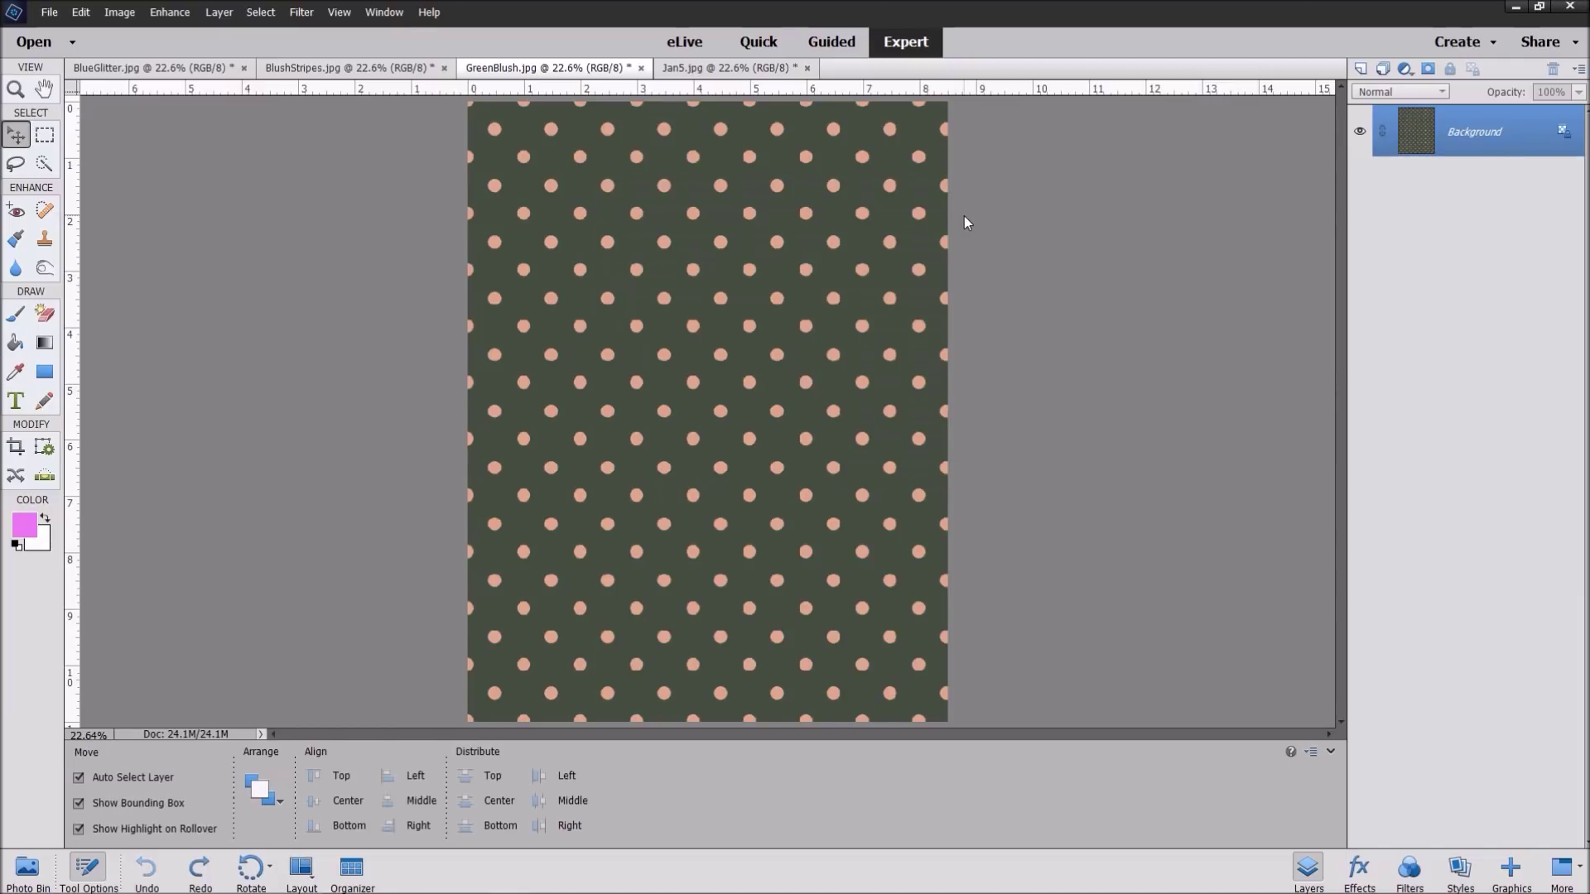
Try a pink Paint Bucket fill on GreenBlush, undo it, and reset colours to black/white
{"action": "left_click", "coordinate": [16, 346]}
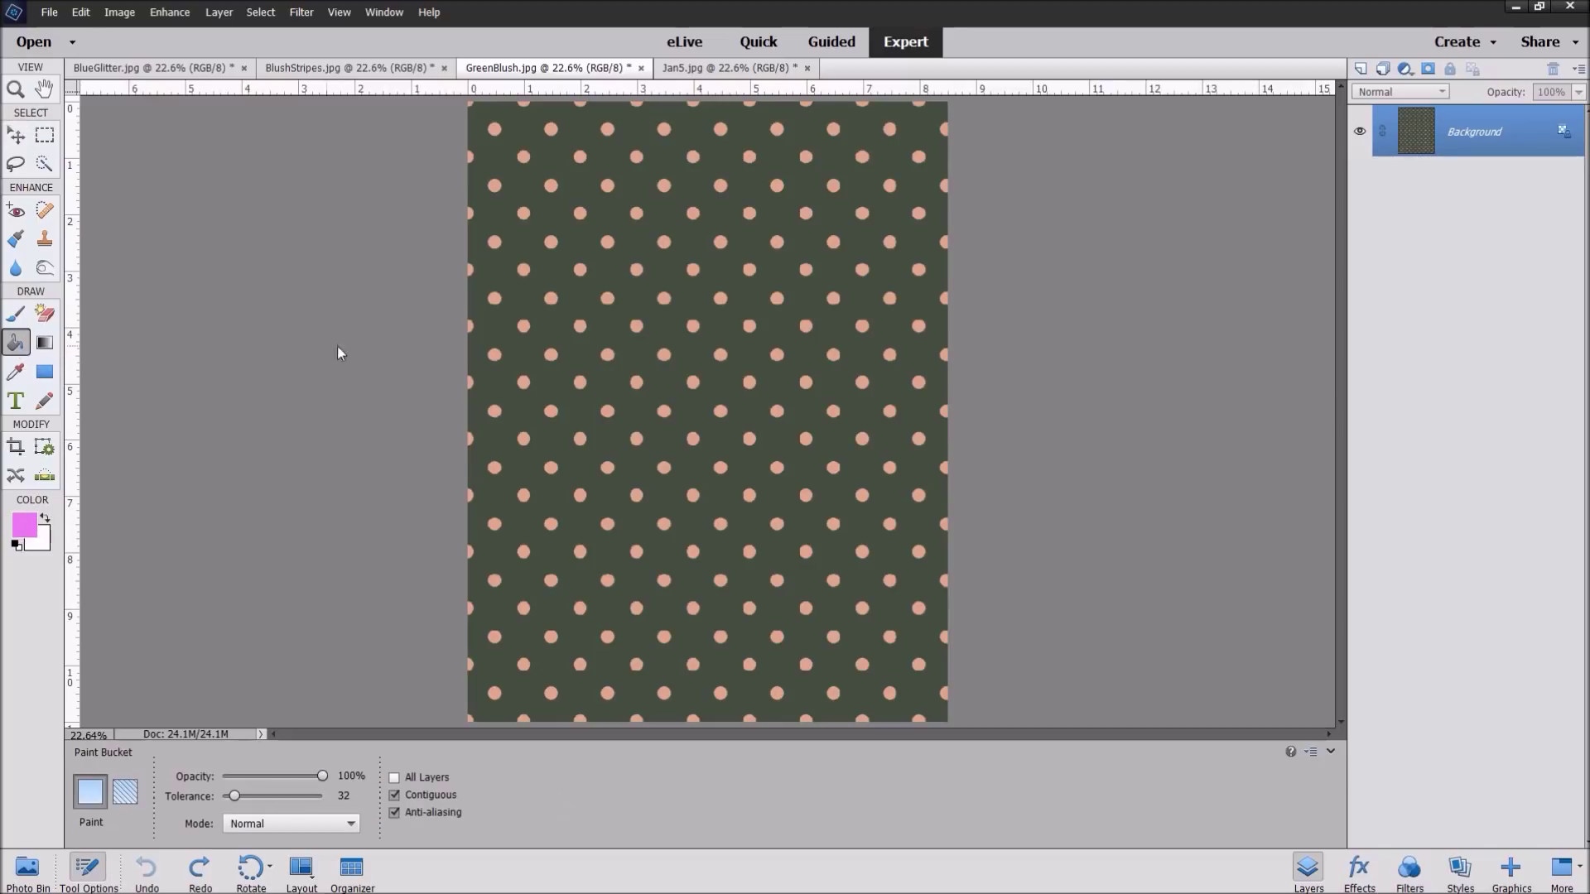
{"action": "left_click", "coordinate": [732, 335]}
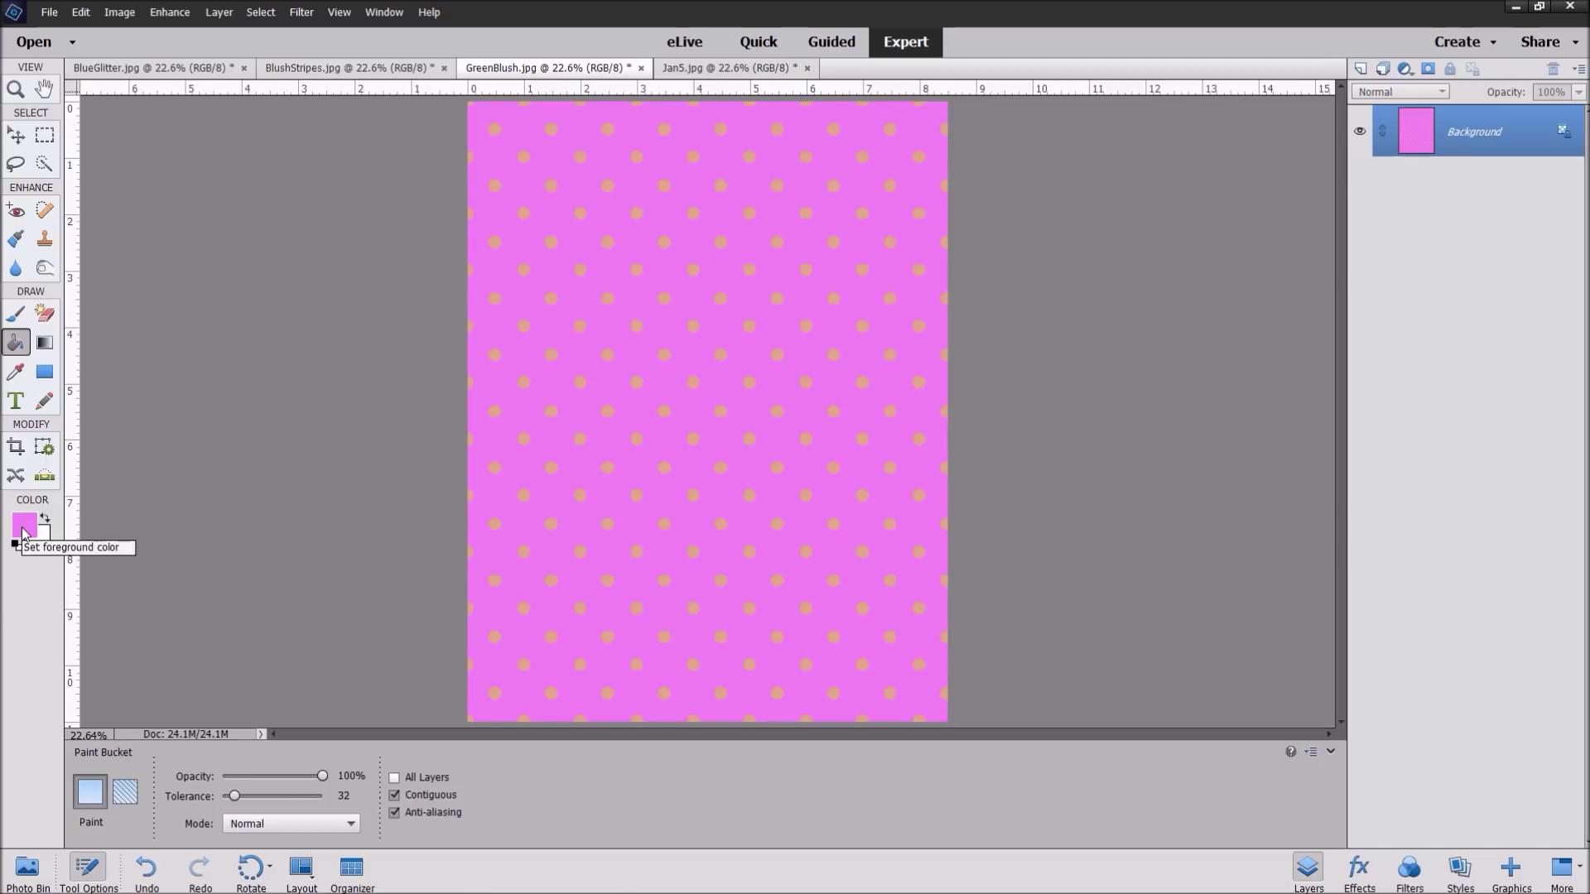
{"action": "left_click", "coordinate": [82, 12]}
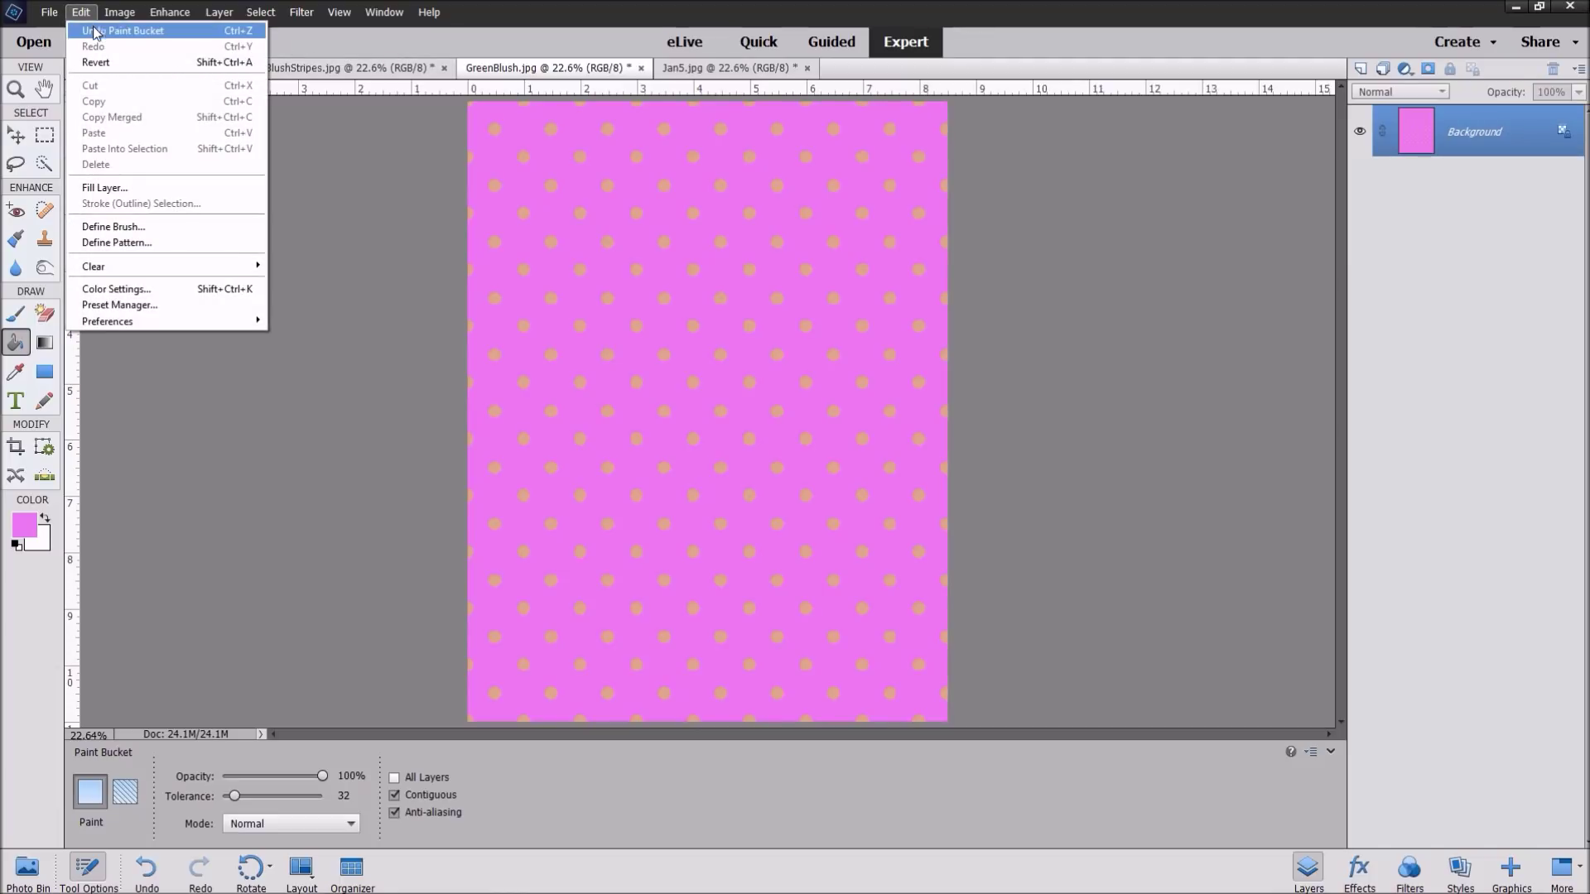
{"action": "left_click", "coordinate": [103, 33]}
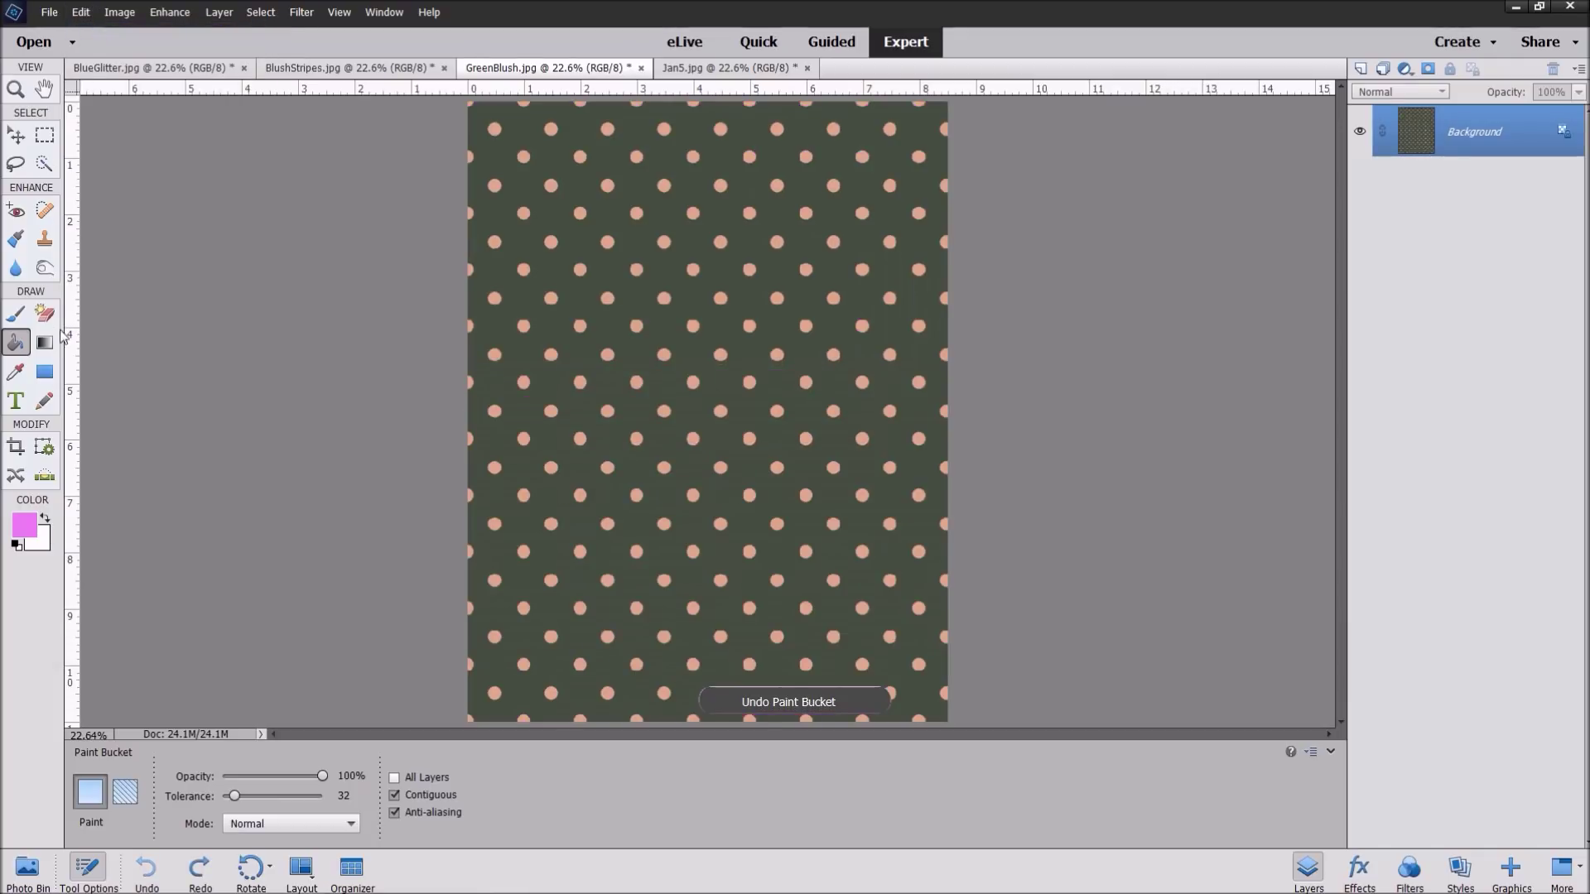
{"action": "left_click", "coordinate": [18, 545]}
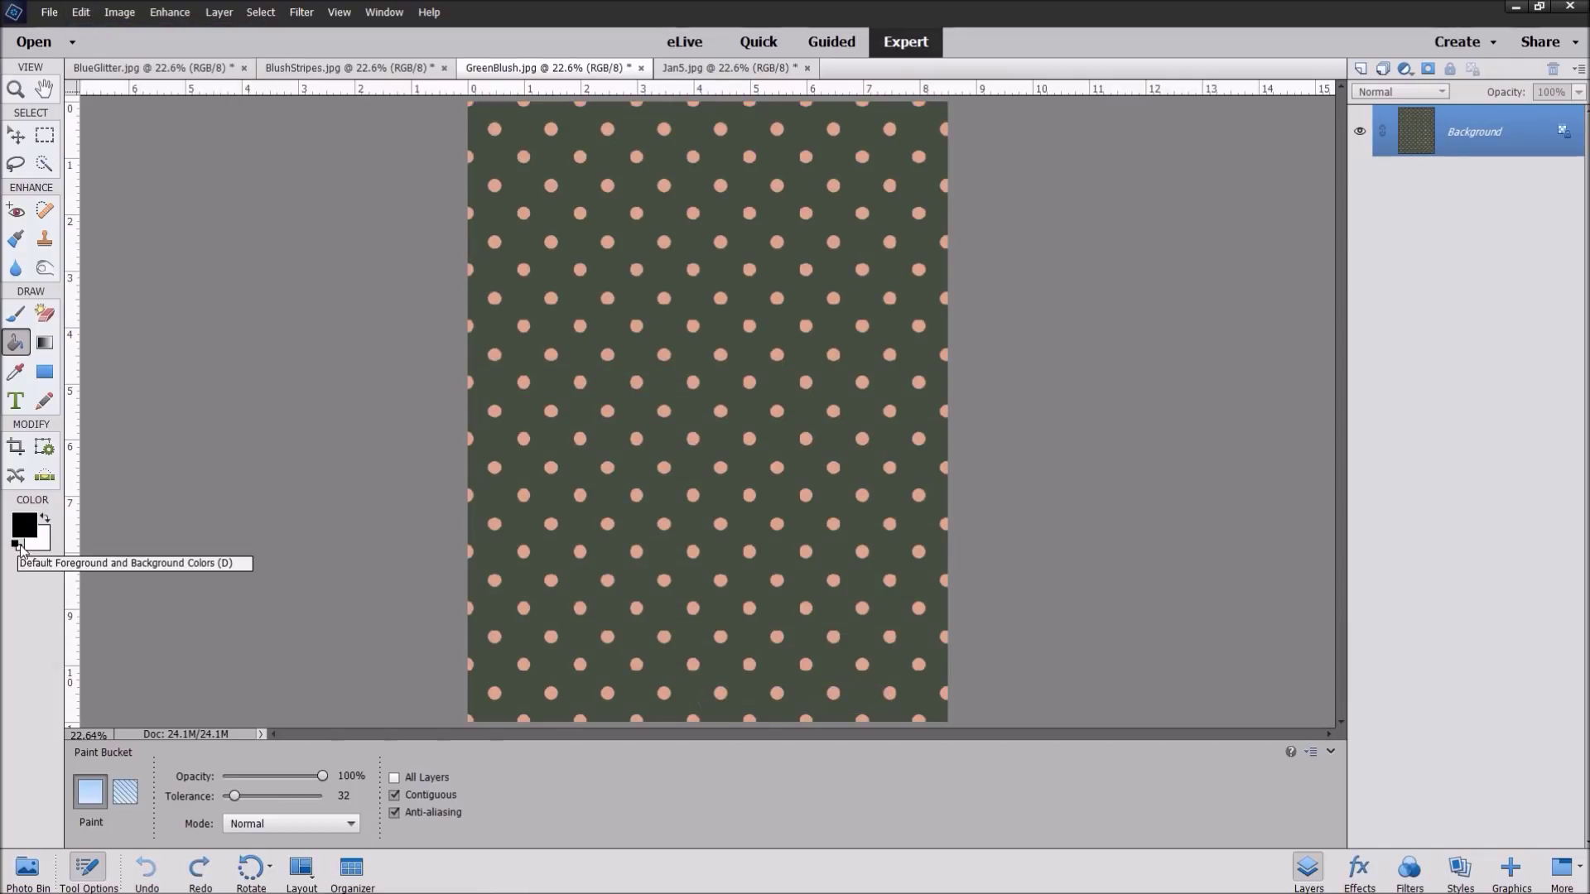
{"action": "left_click", "coordinate": [180, 14]}
{"action": "mouse_move", "coordinate": [201, 203]}
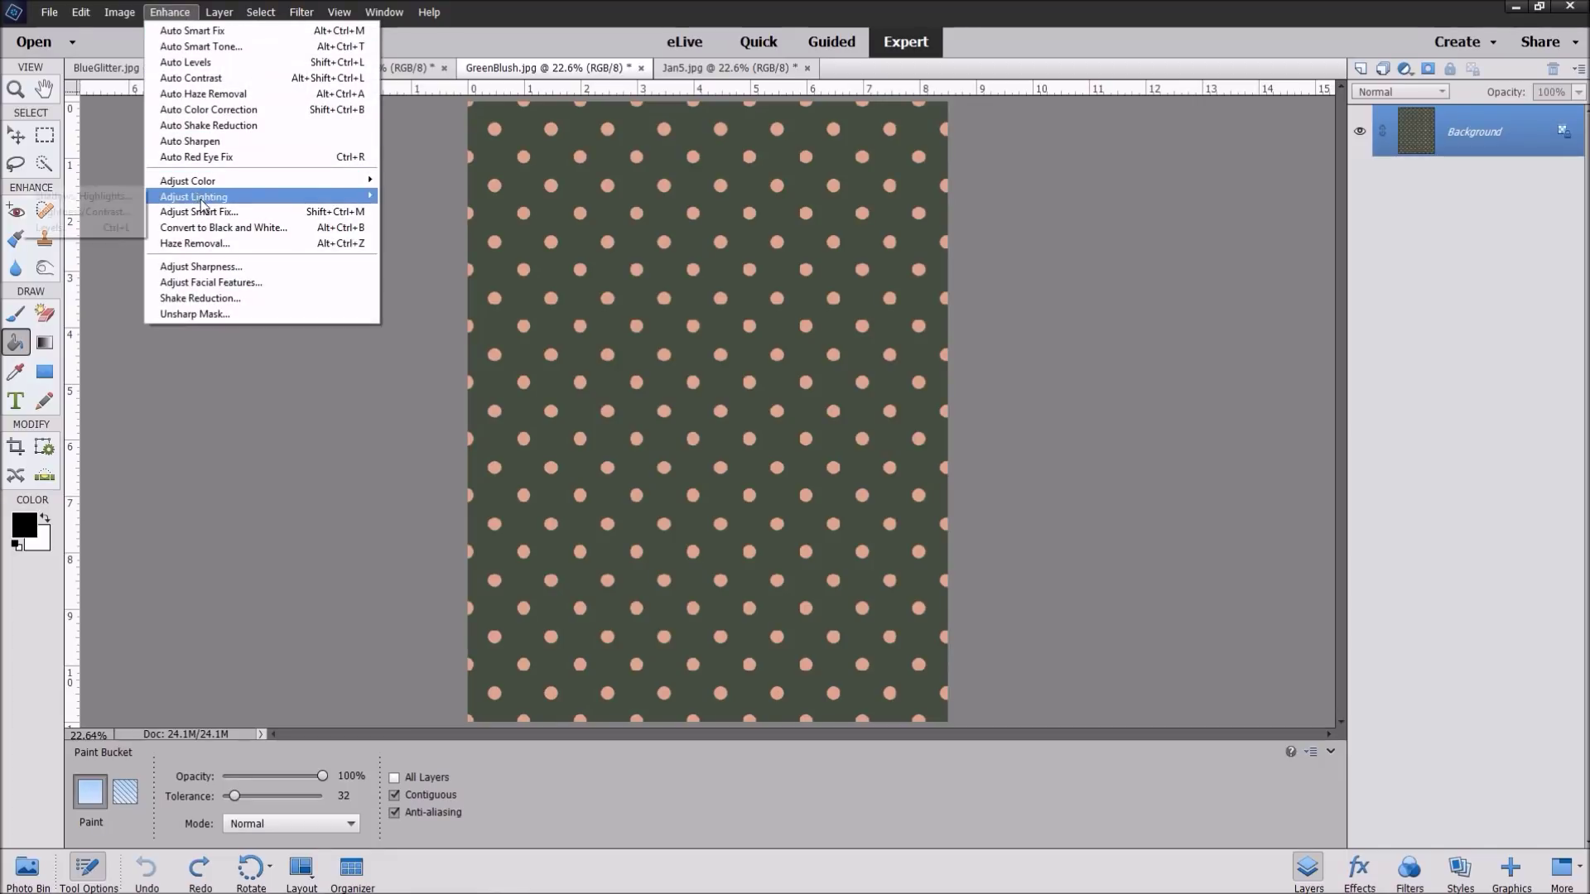
{"action": "mouse_move", "coordinate": [331, 181]}
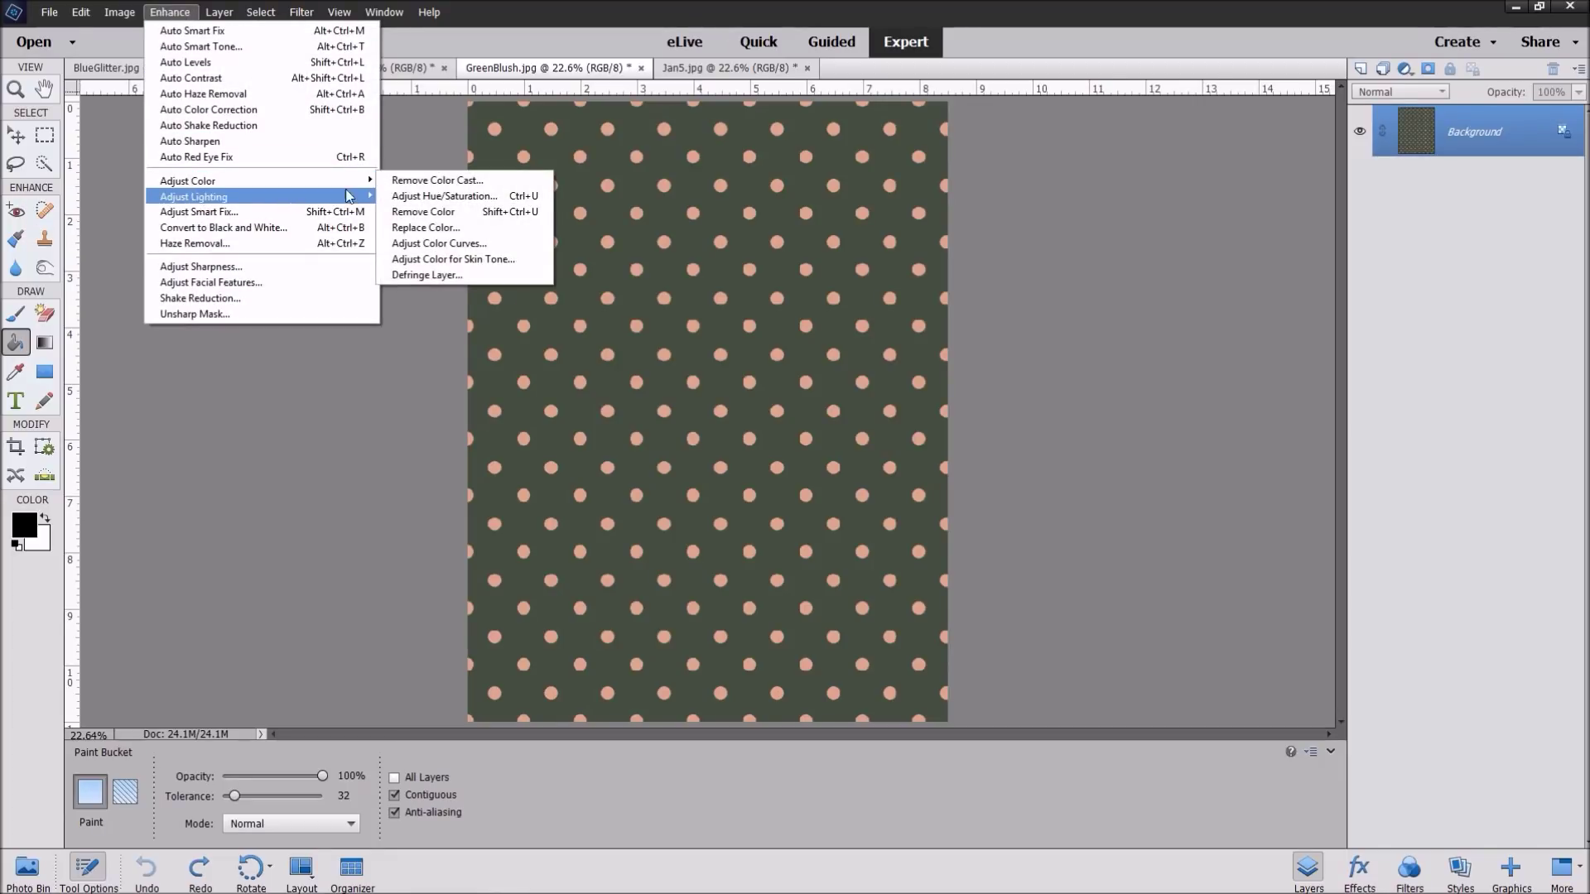
{"action": "left_click", "coordinate": [530, 196]}
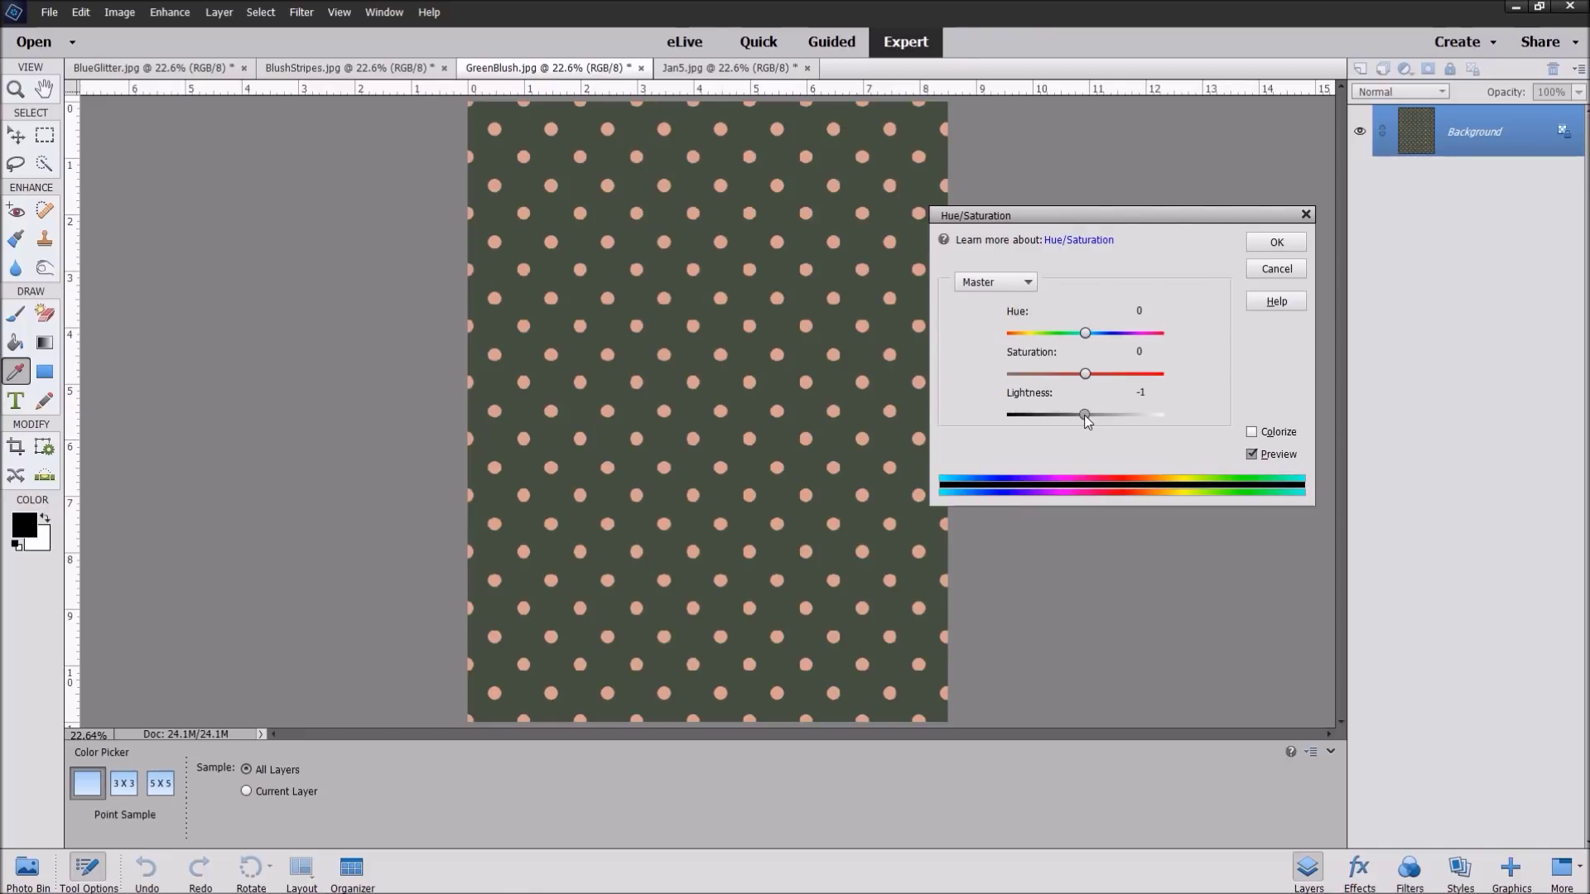
{"action": "mouse_move", "coordinate": [1085, 416]}
{"action": "left_mouse_down"}
{"action": "mouse_move", "coordinate": [1066, 416]}
{"action": "mouse_move", "coordinate": [1092, 416]}
{"action": "left_mouse_up"}
{"action": "left_click", "coordinate": [1145, 393]}
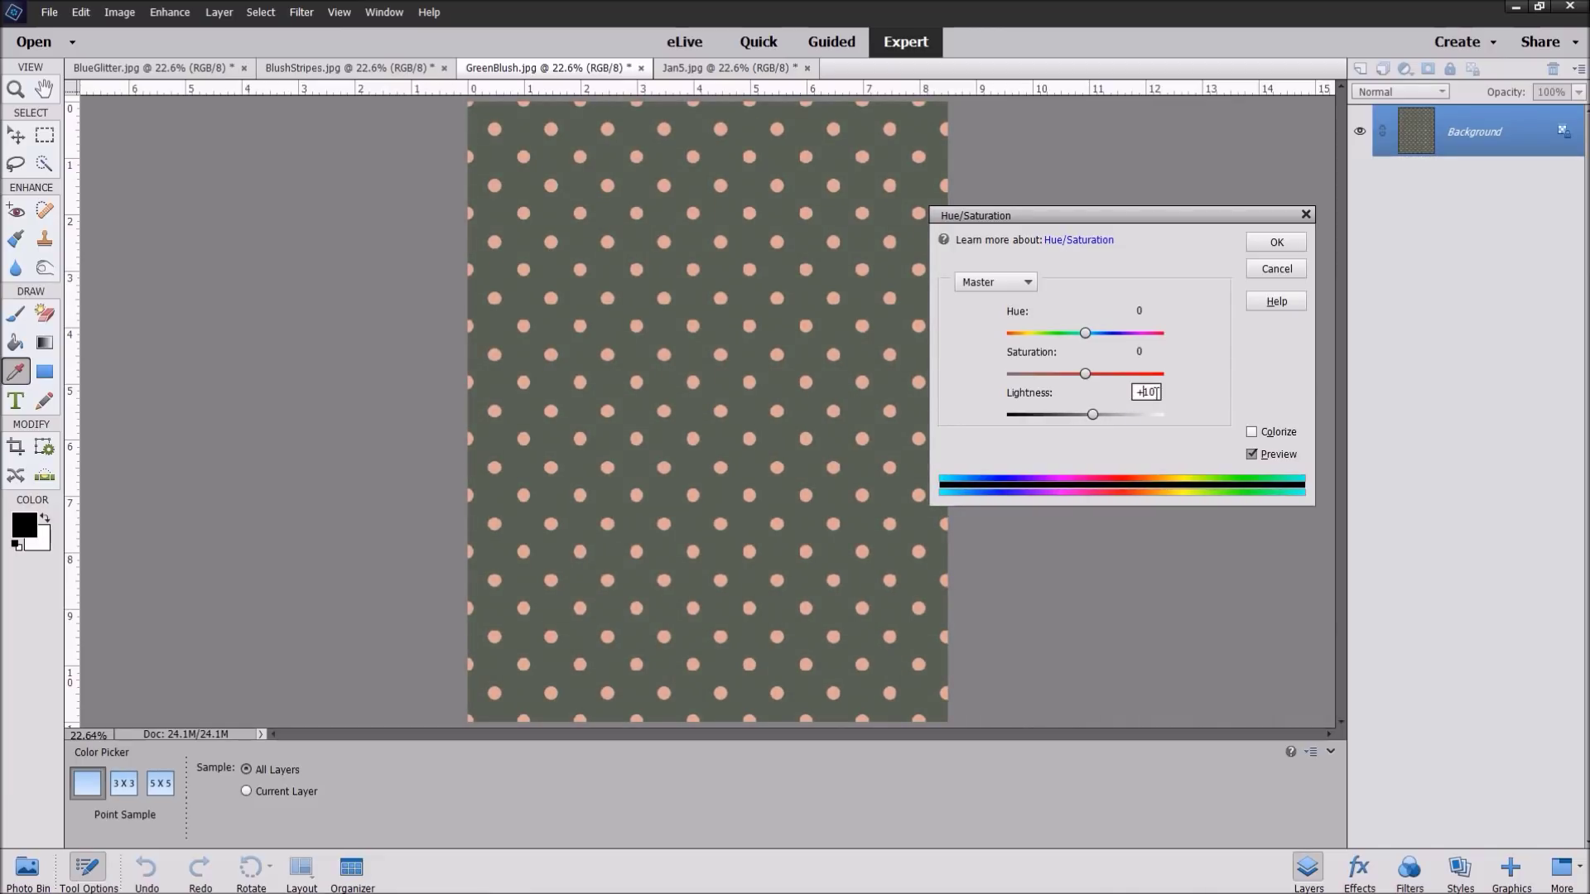
{"action": "double_click", "coordinate": [1145, 392]}
{"action": "type", "text": "0"}
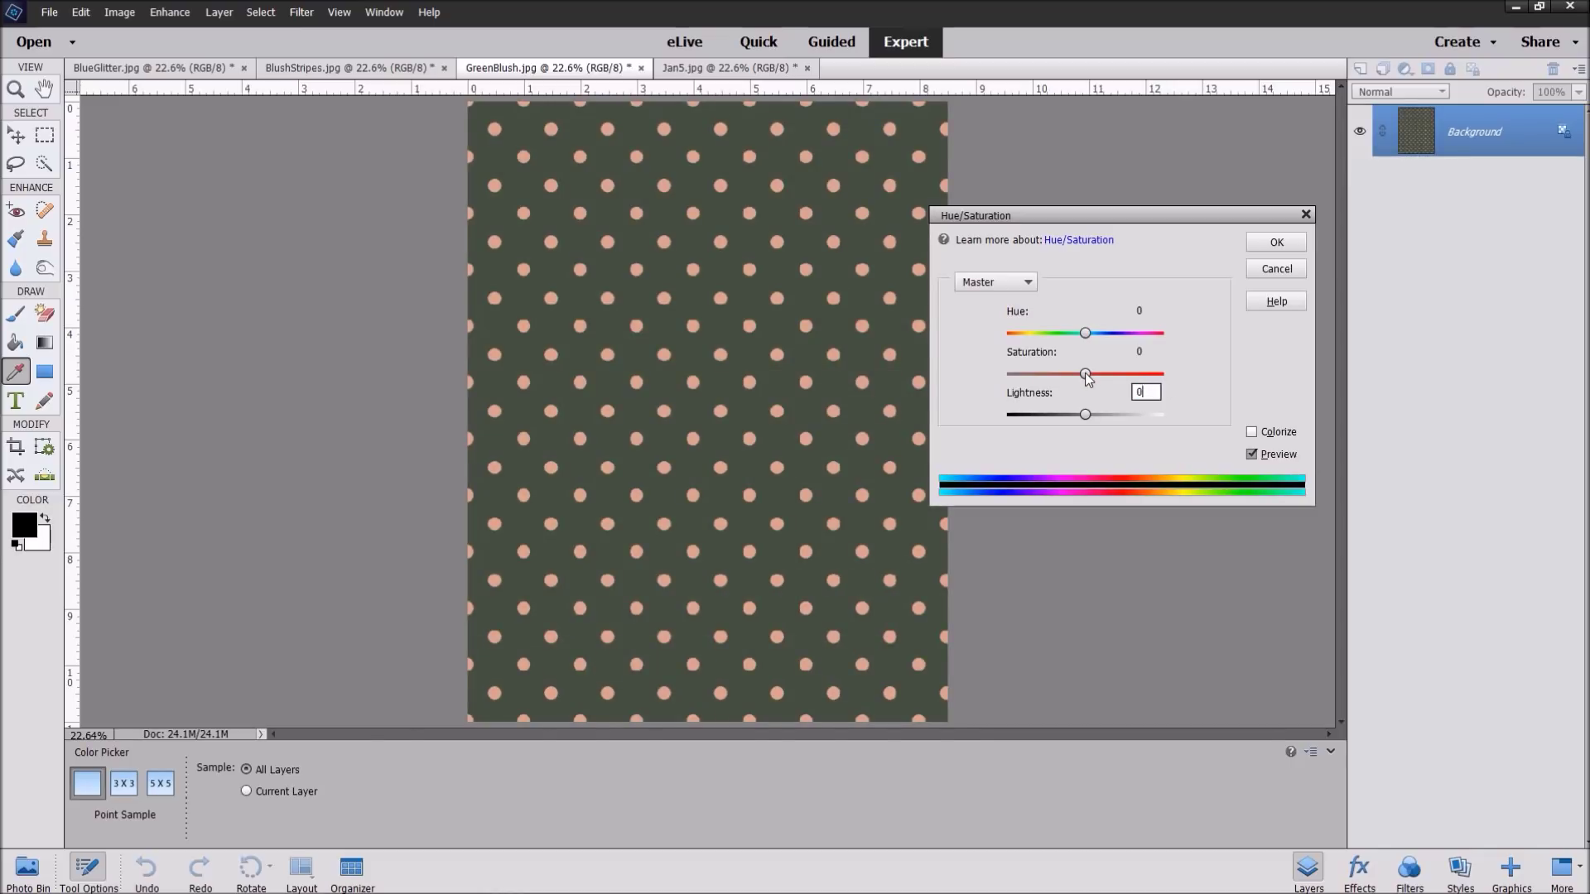
{"action": "mouse_move", "coordinate": [1085, 373]}
{"action": "left_mouse_down"}
{"action": "mouse_move", "coordinate": [1127, 374]}
{"action": "mouse_move", "coordinate": [1086, 374]}
{"action": "left_mouse_up"}
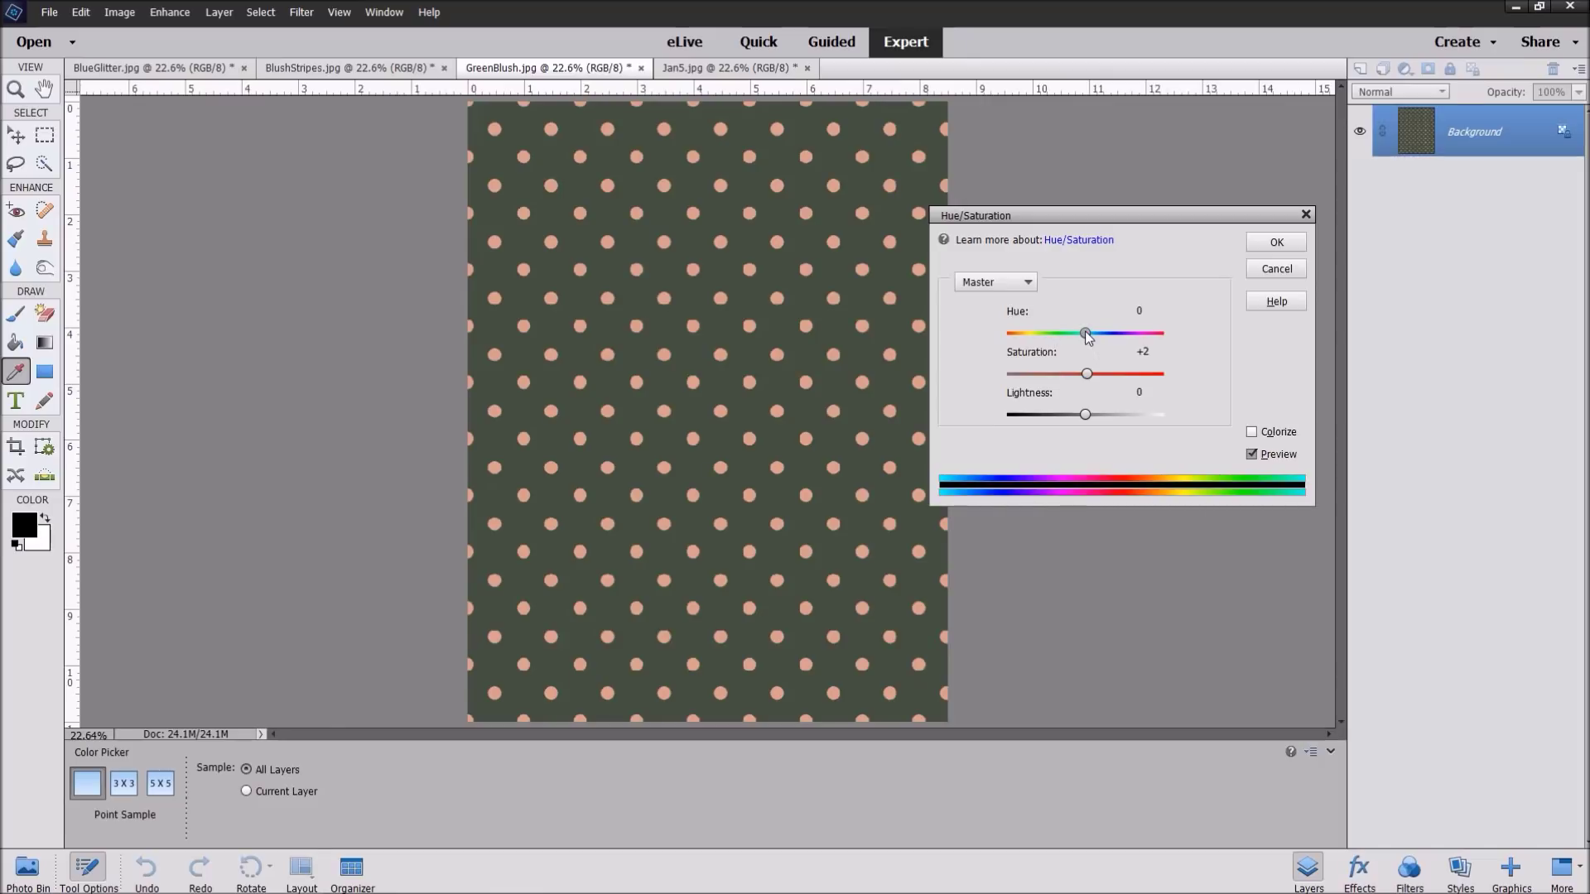
{"action": "mouse_move", "coordinate": [1085, 333]}
{"action": "left_mouse_down"}
{"action": "mouse_move", "coordinate": [1050, 334]}
{"action": "mouse_move", "coordinate": [1086, 335]}
{"action": "left_mouse_up"}
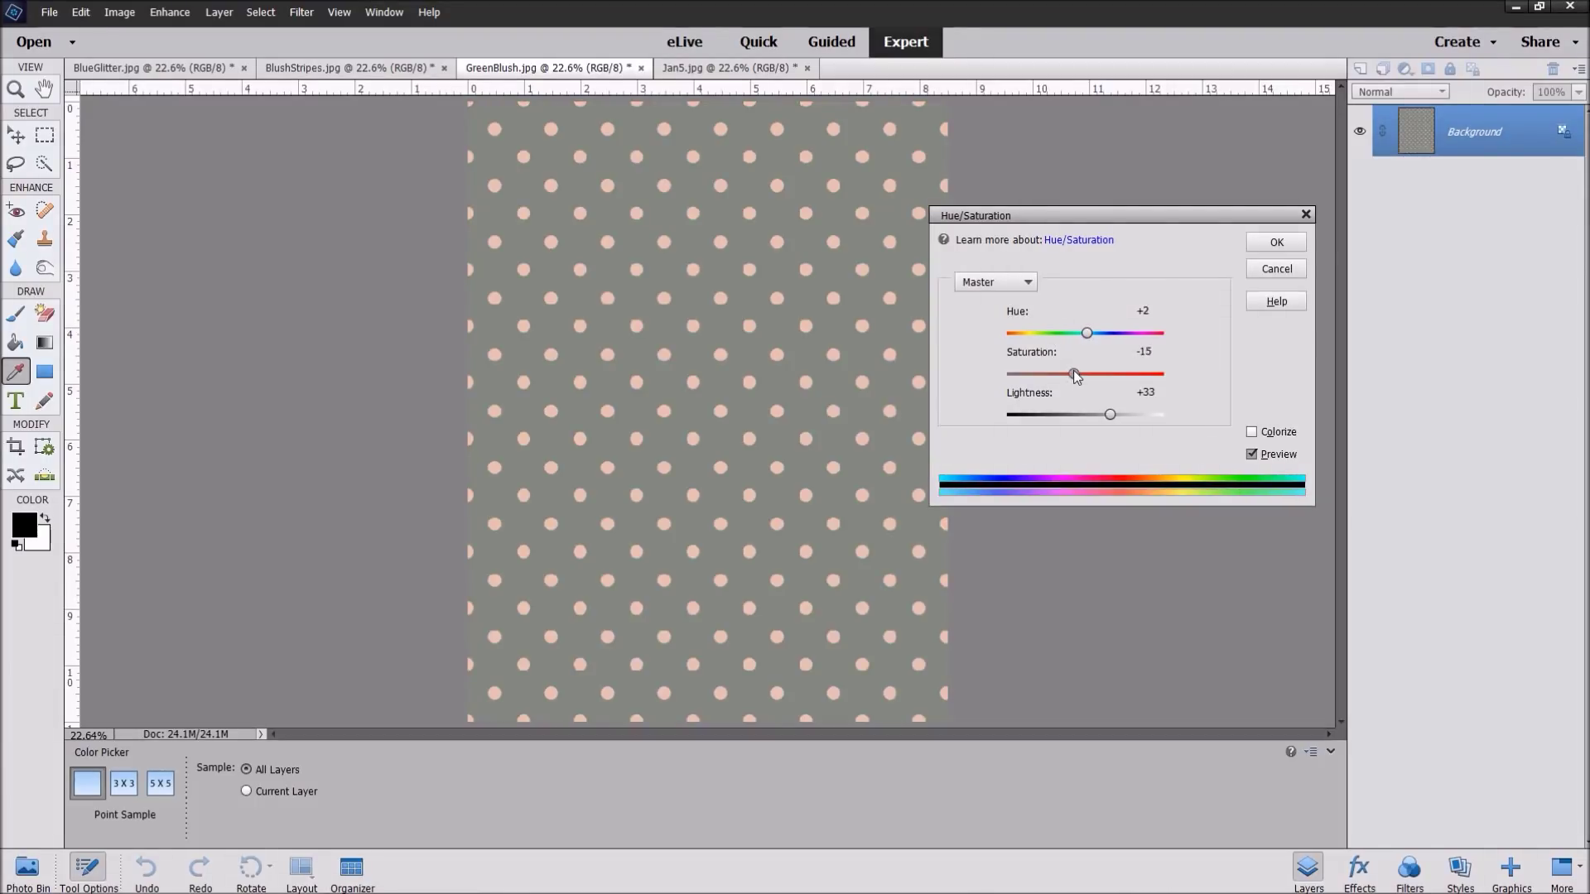
{"action": "left_click_drag", "start_coordinate": [1076, 374], "coordinate": [1088, 416]}
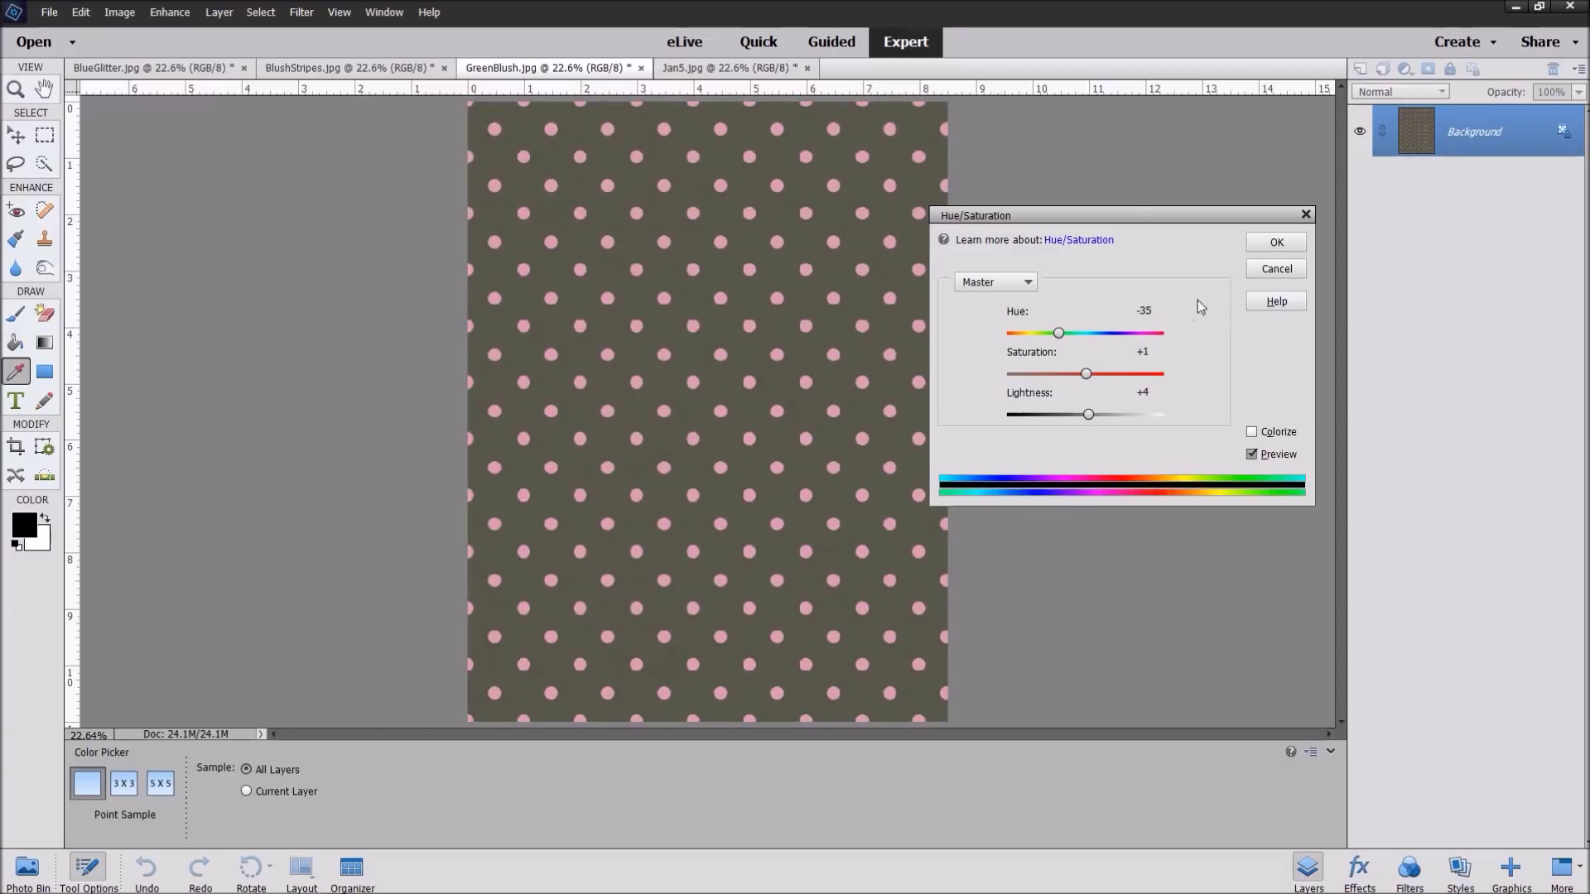
{"action": "left_click", "coordinate": [1294, 269]}
{"action": "key", "text": "k"}
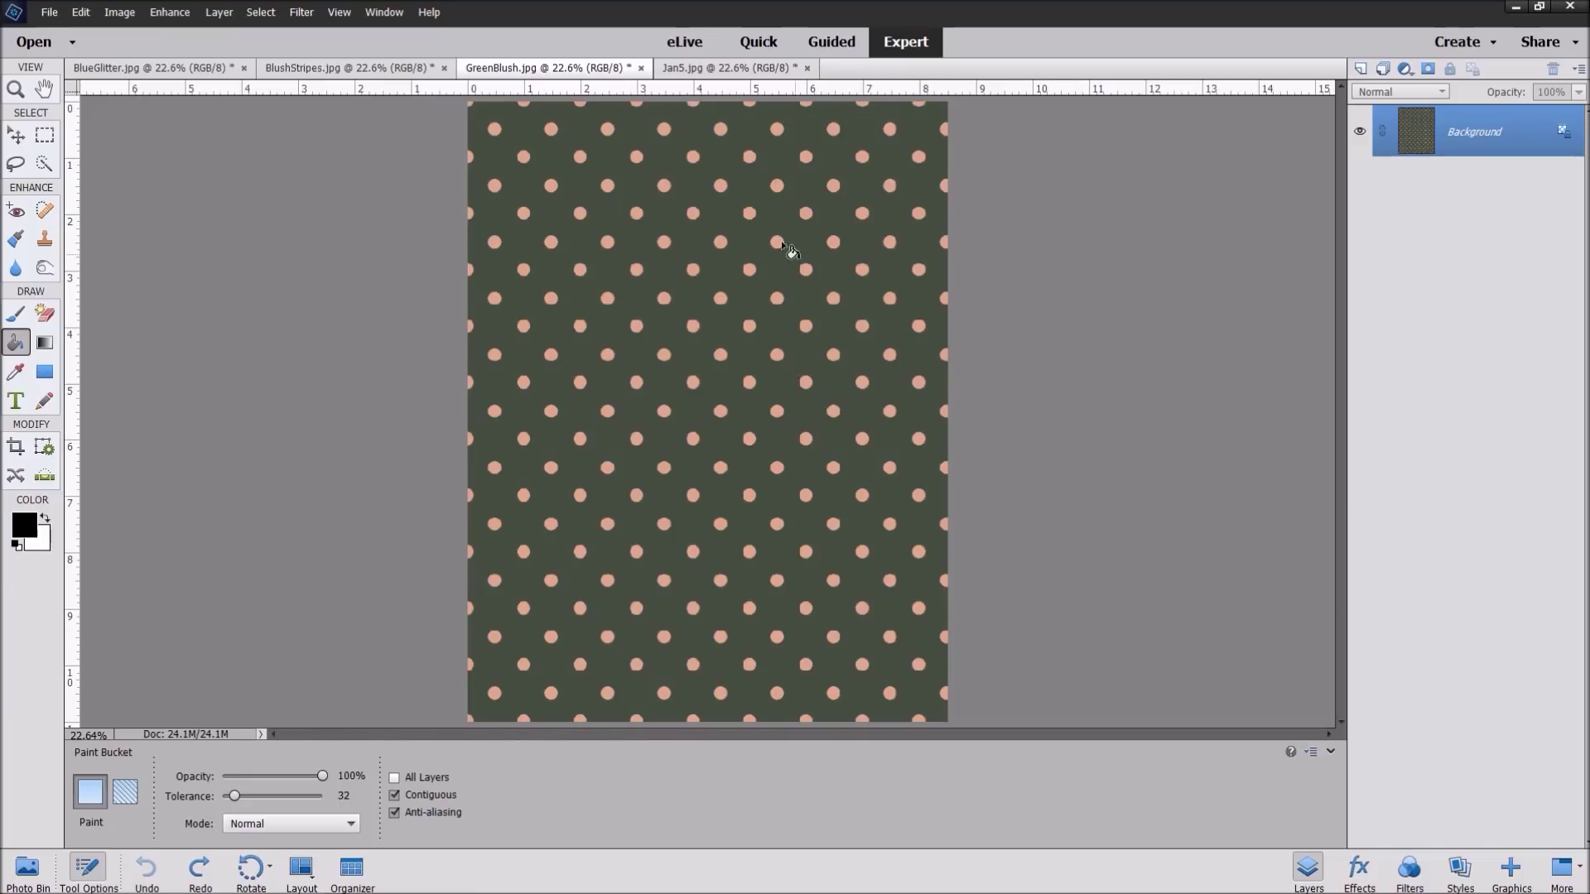
{"action": "left_click", "coordinate": [17, 135]}
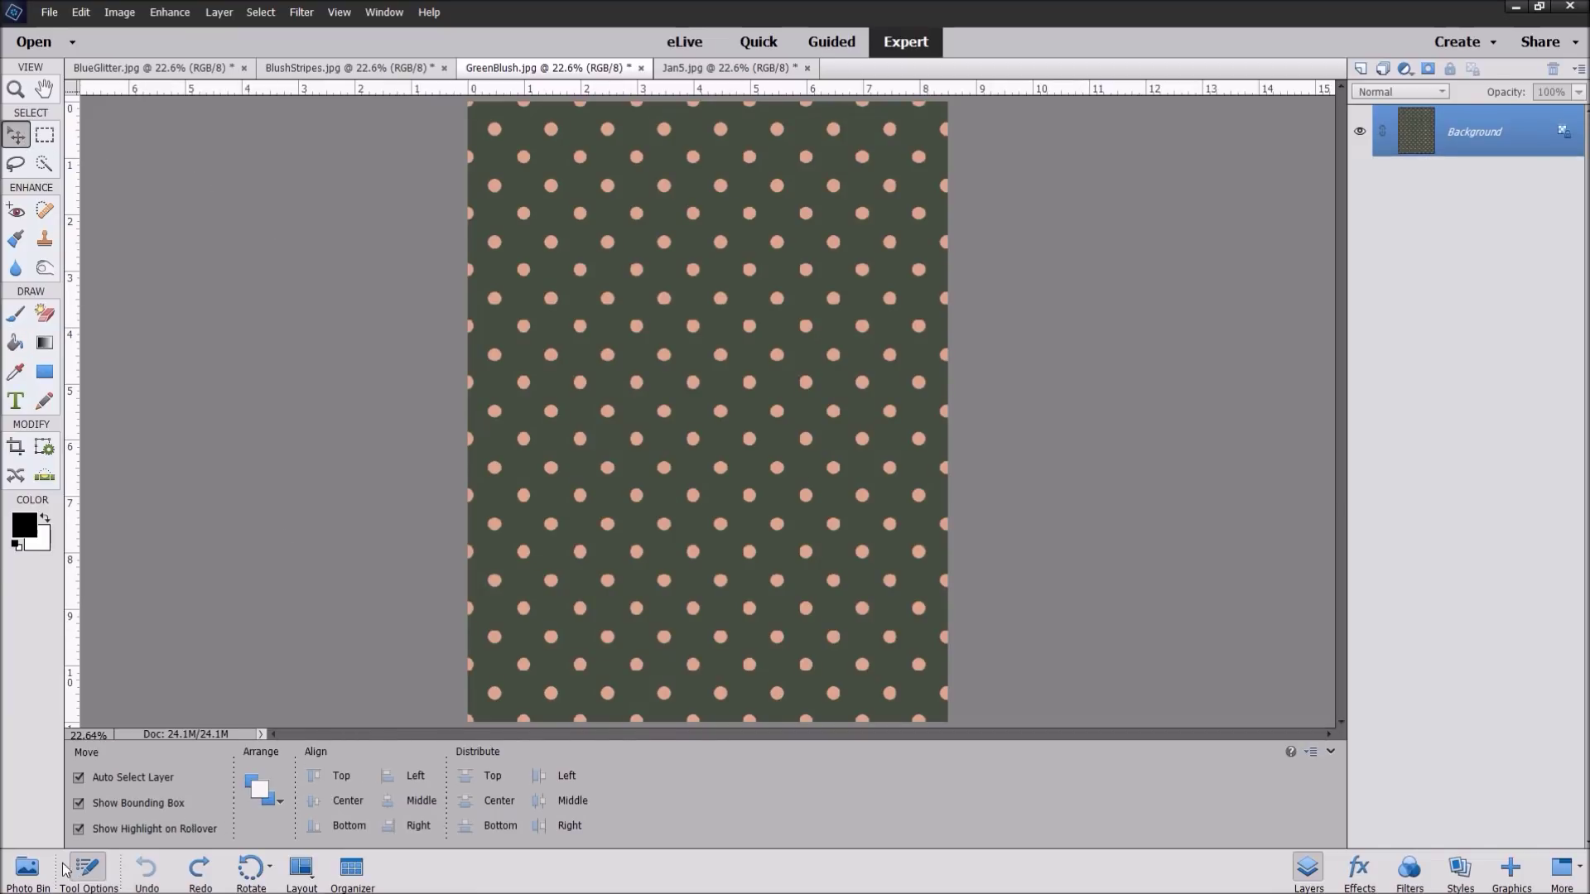
{"action": "left_click", "coordinate": [27, 870]}
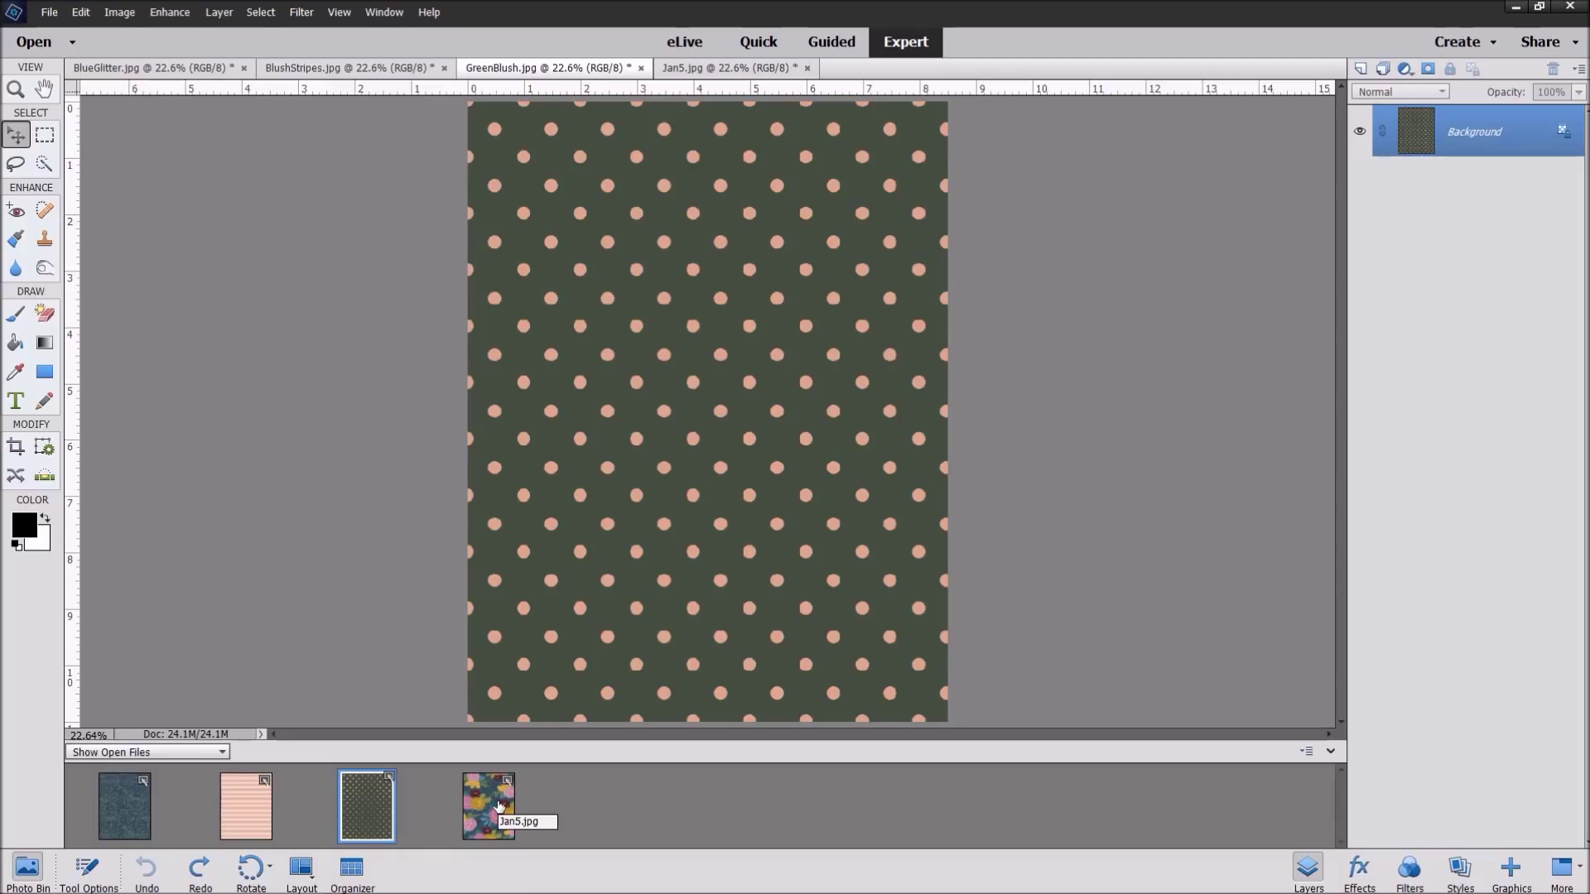
Sample the dark burgundy of a red flower on the Jan5 floral as the foreground colour
{"action": "left_click", "coordinate": [498, 806]}
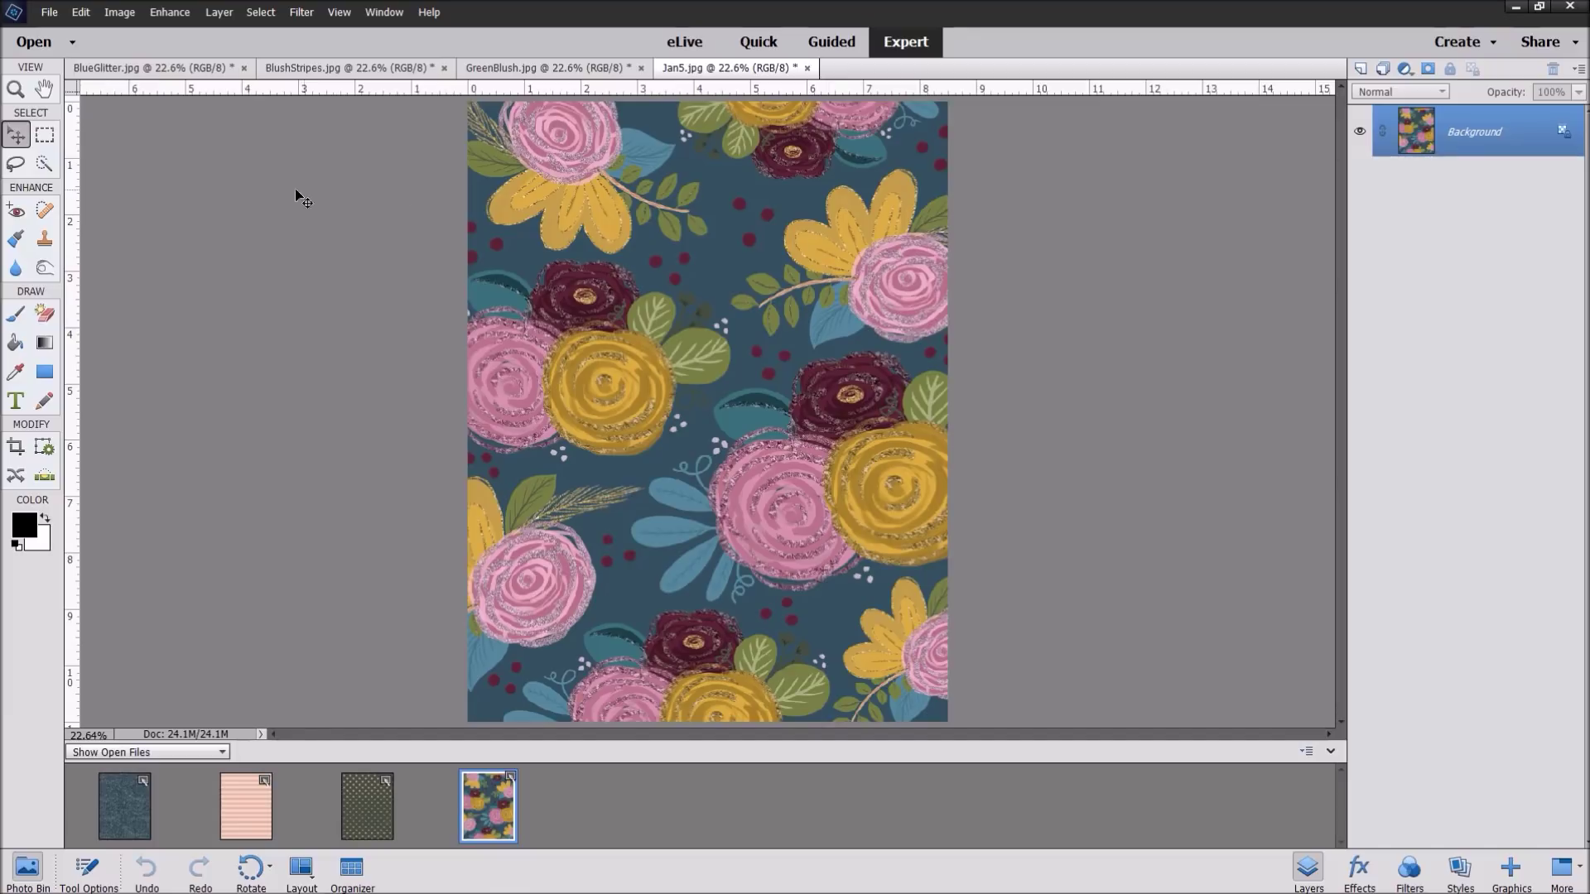
{"action": "left_click", "coordinate": [16, 374]}
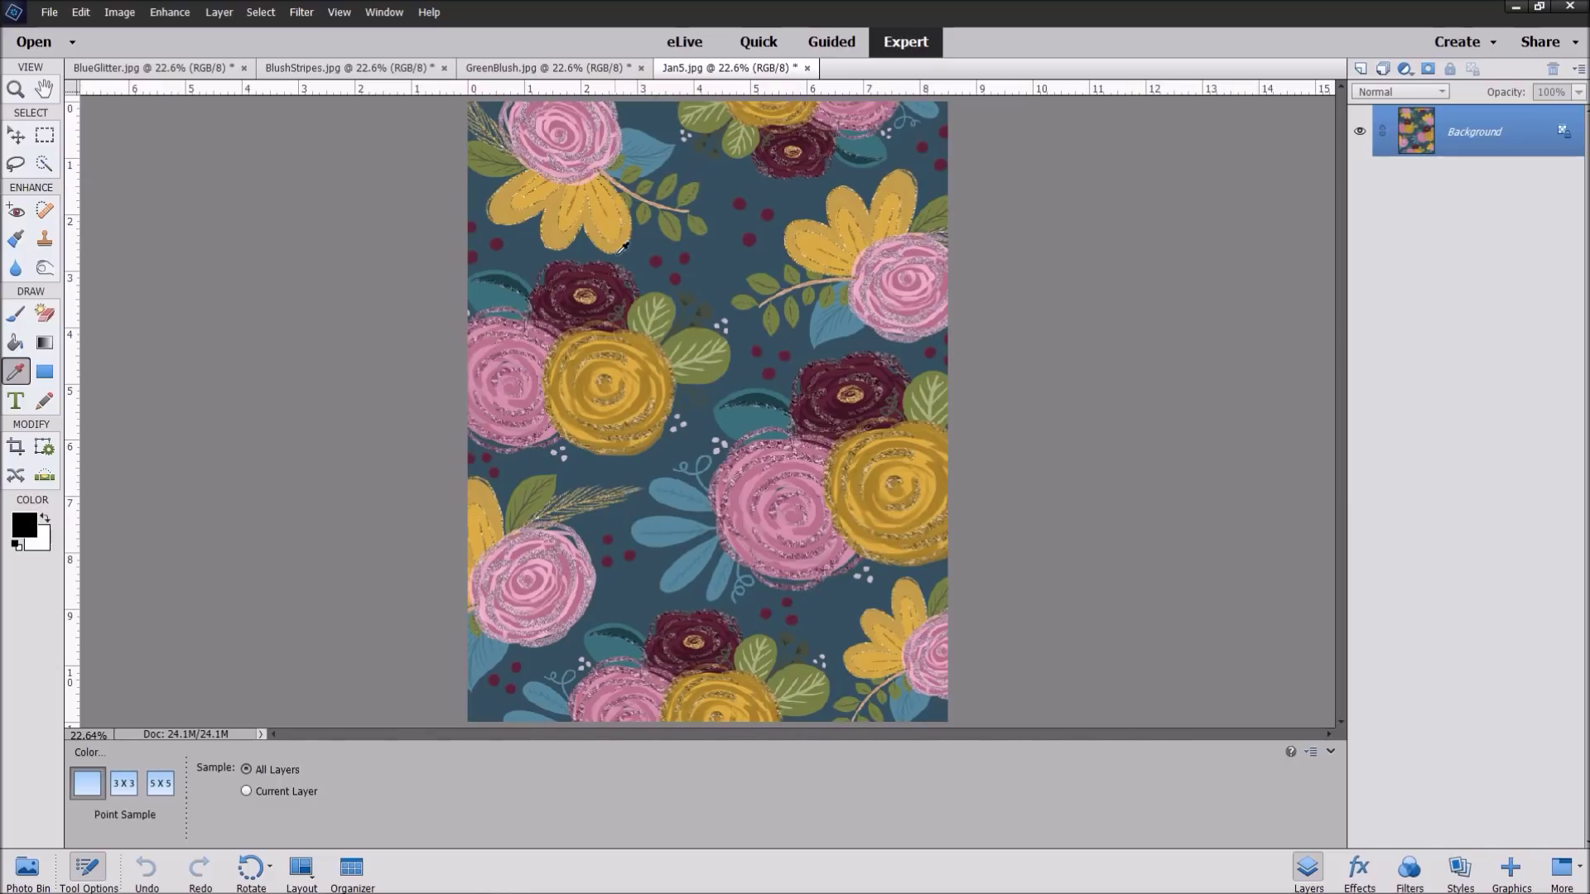
{"action": "left_click", "coordinate": [617, 275]}
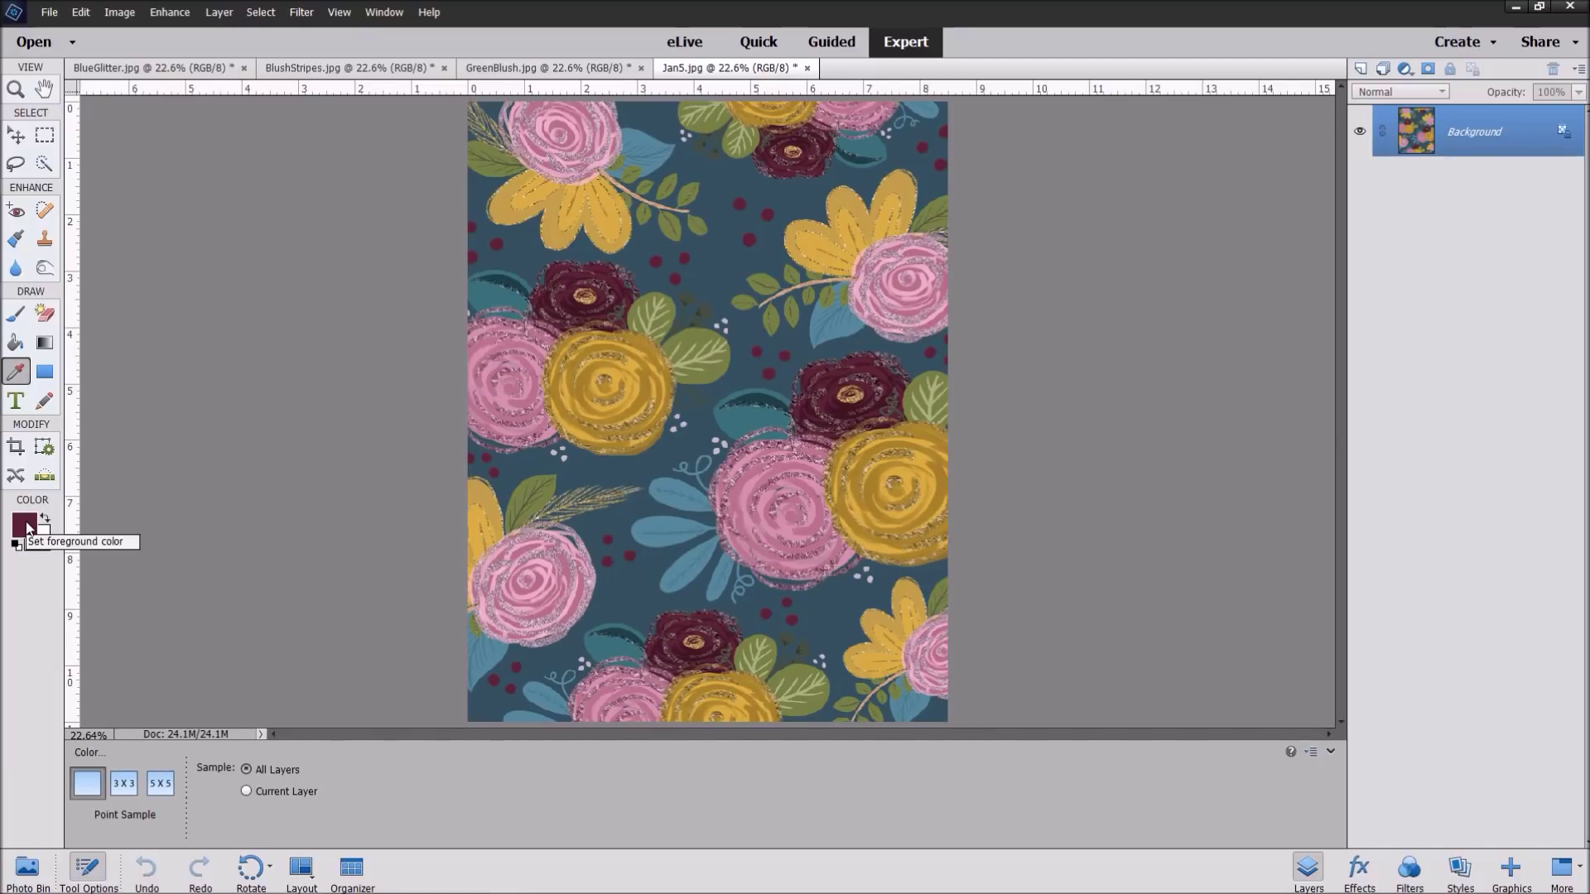
{"action": "left_click", "coordinate": [25, 869]}
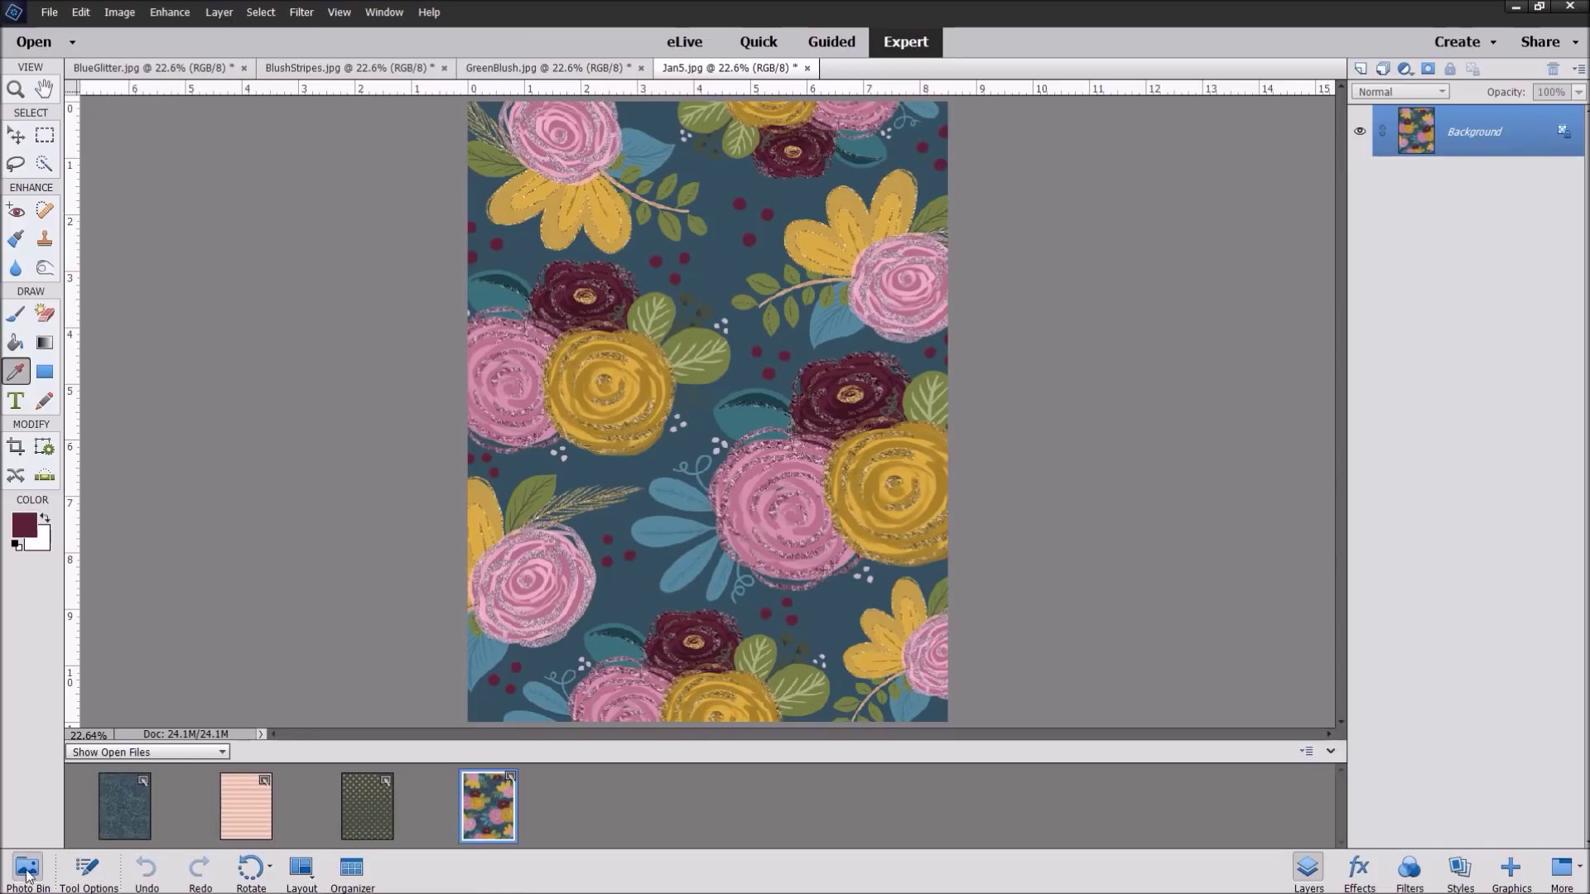
Paint-bucket fill GreenBlush's dark green background with the sampled burgundy, leaving the peach dots
{"action": "left_click", "coordinate": [373, 814]}
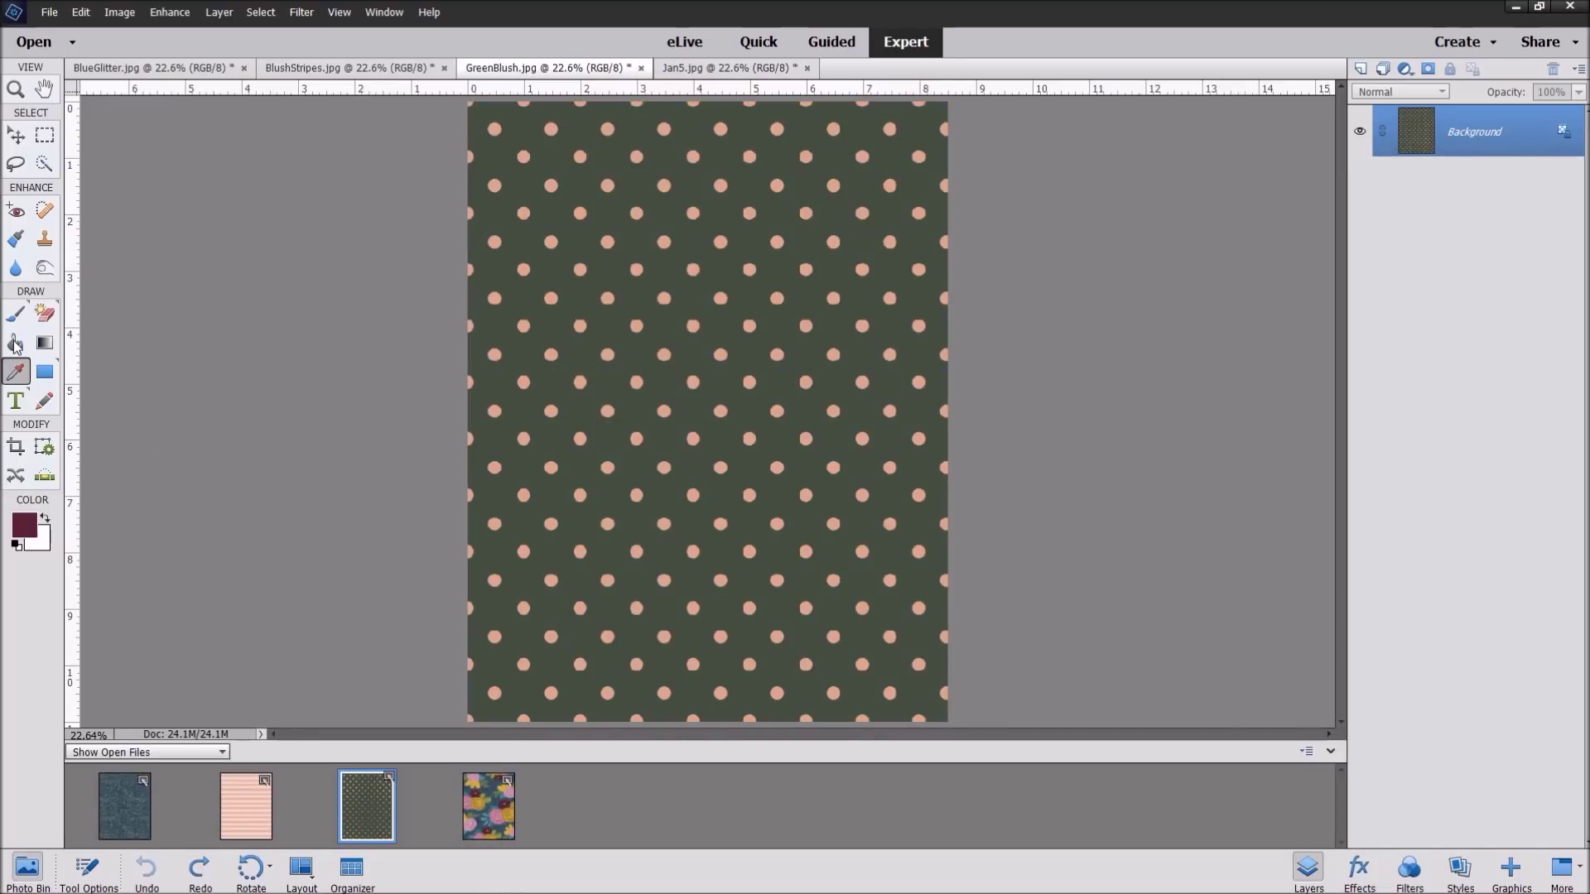
{"action": "left_click", "coordinate": [16, 343]}
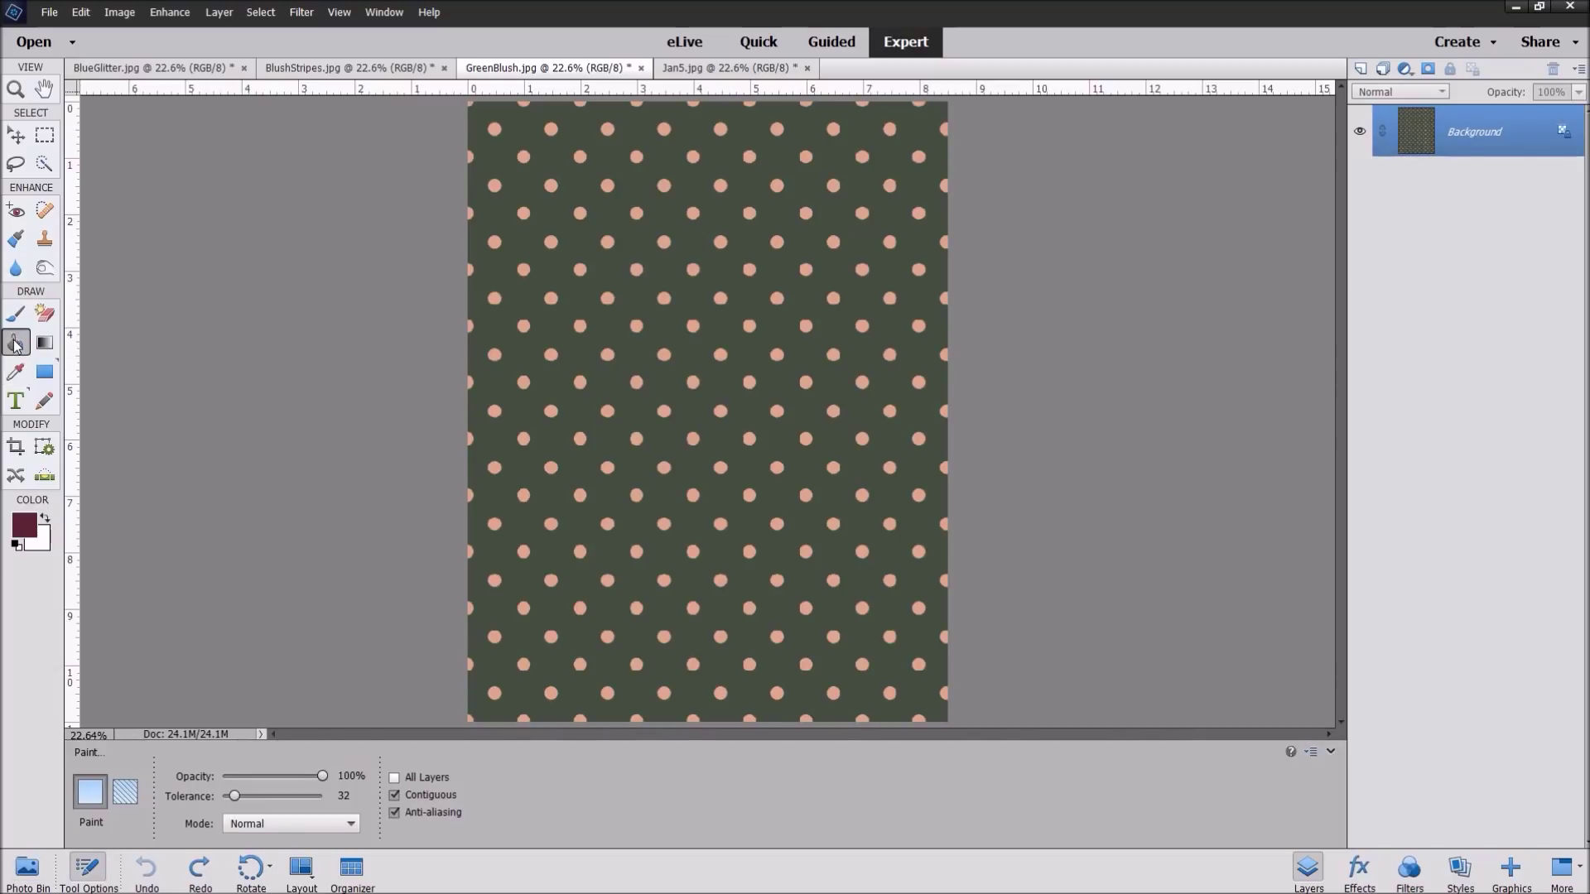
{"action": "left_click", "coordinate": [673, 331]}
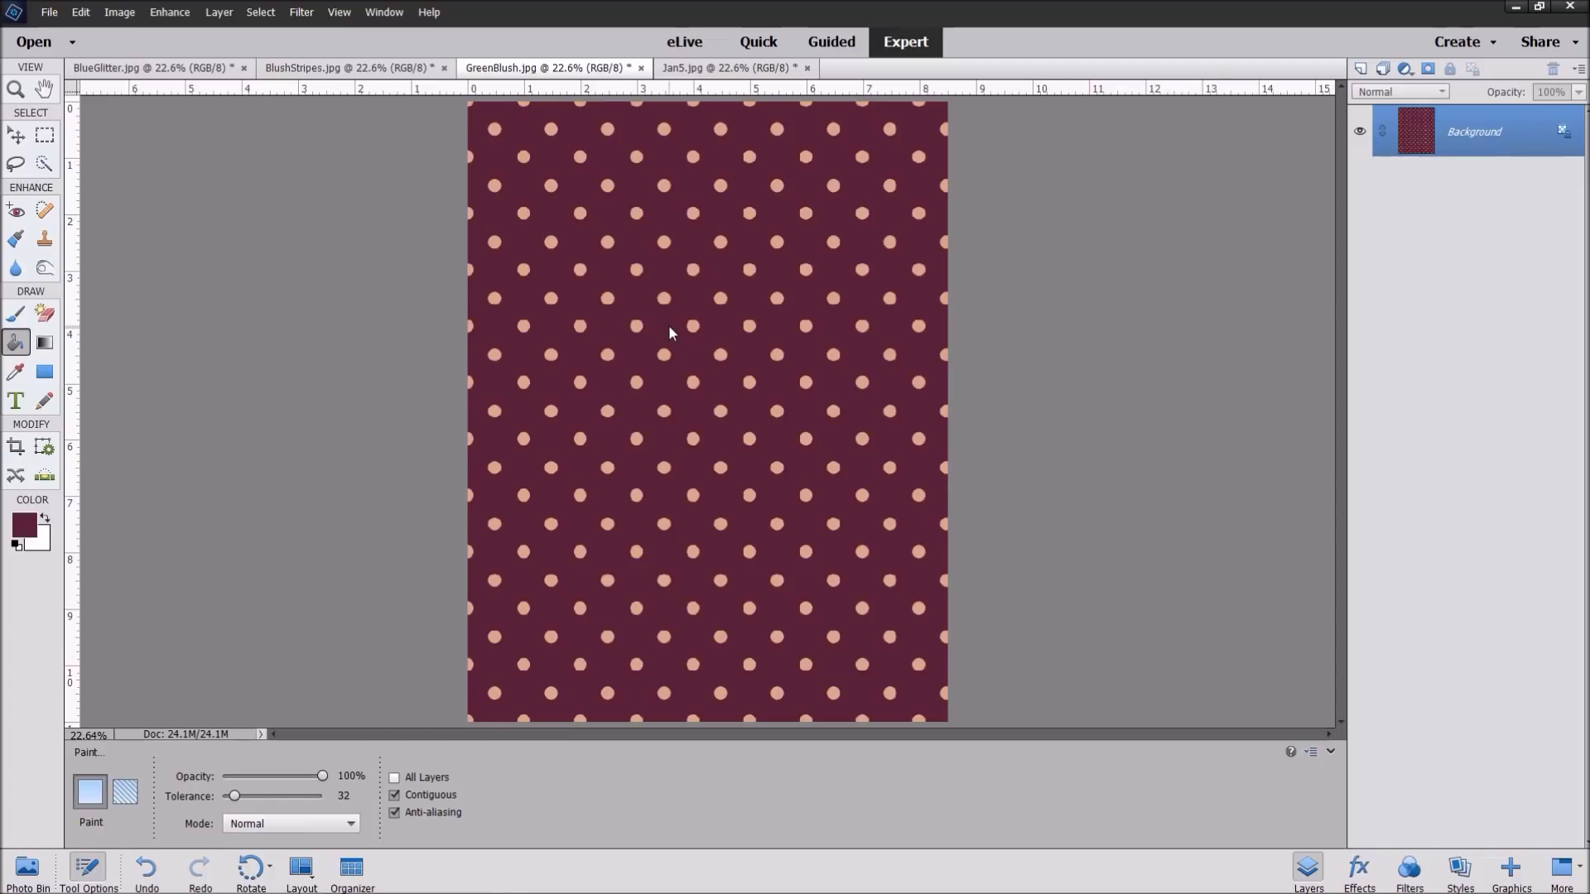
{"action": "key", "text": "v"}
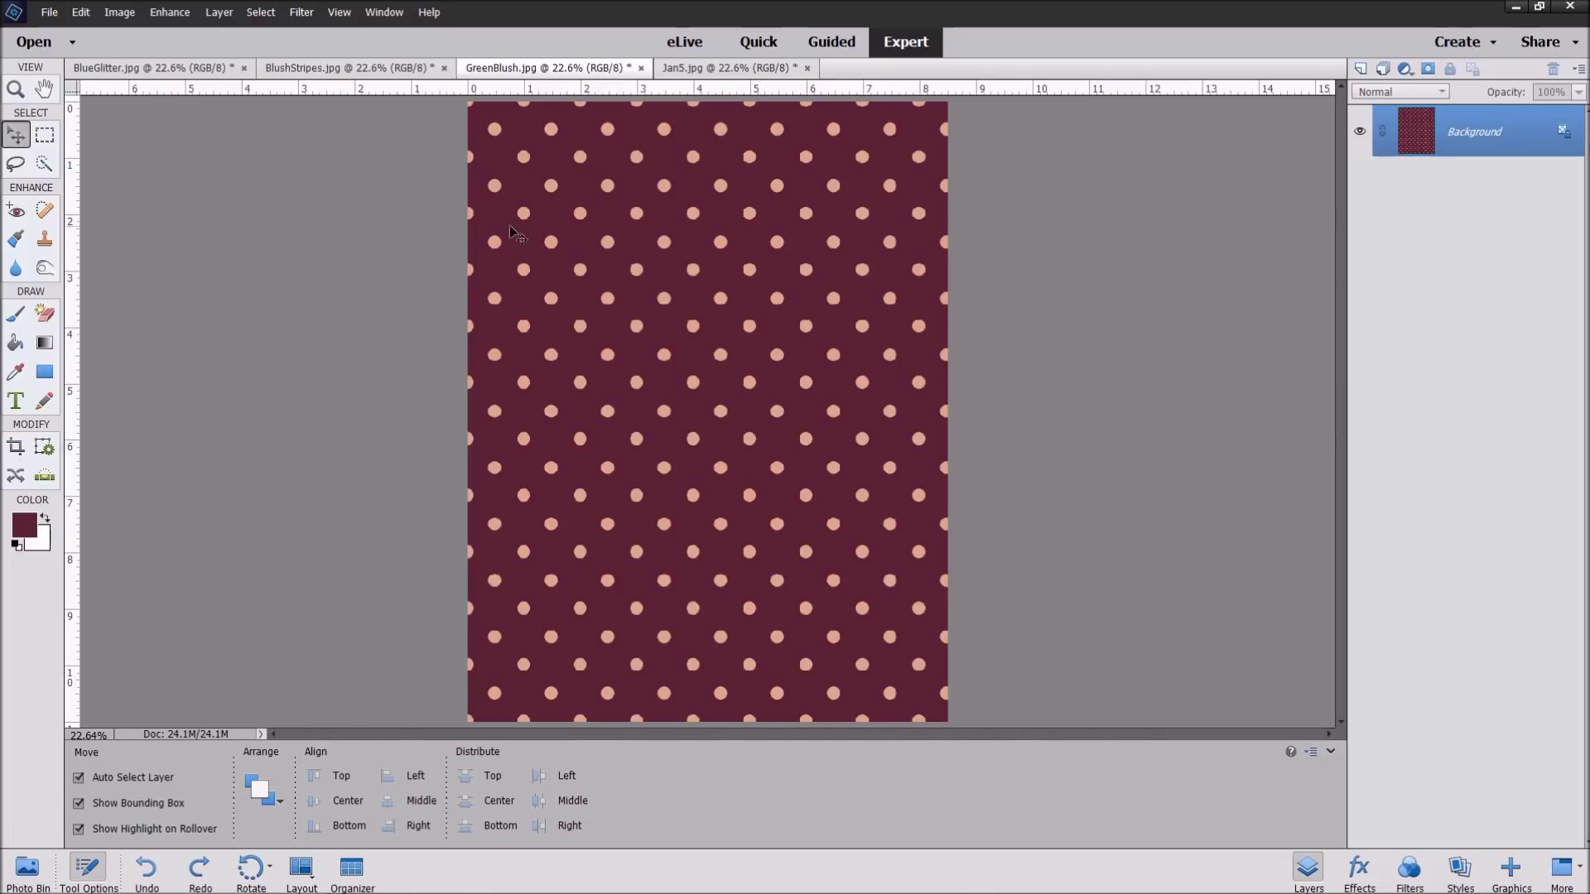
Magic-erase GreenBlush's burgundy background (tolerance 55, contiguous), leaving only peach dots on transparency
{"action": "left_click", "coordinate": [47, 316]}
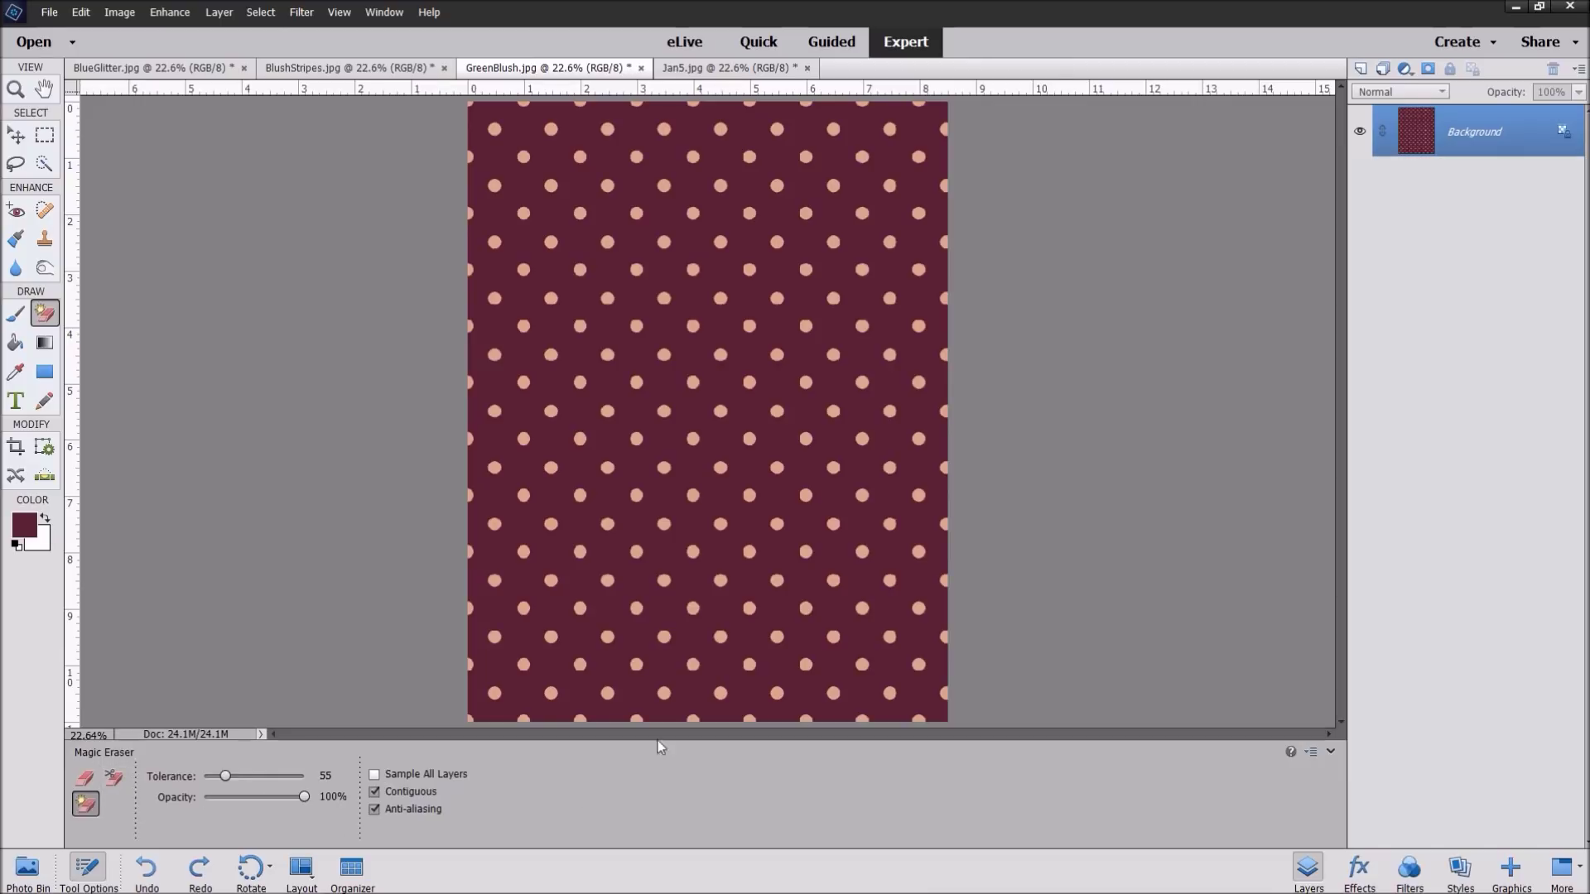
{"action": "left_click", "coordinate": [701, 459]}
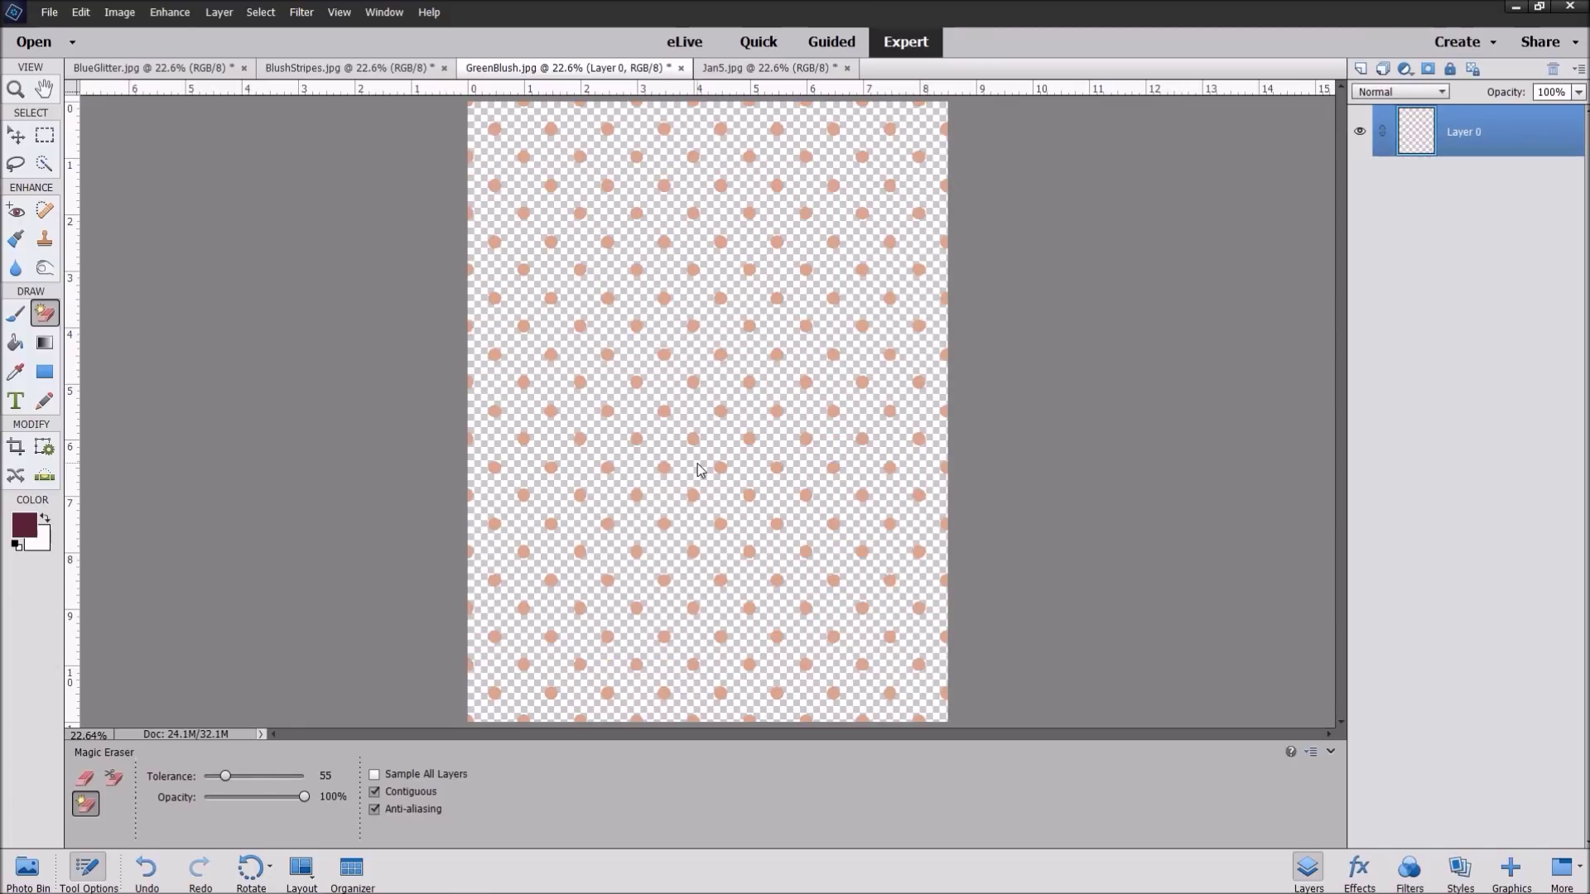